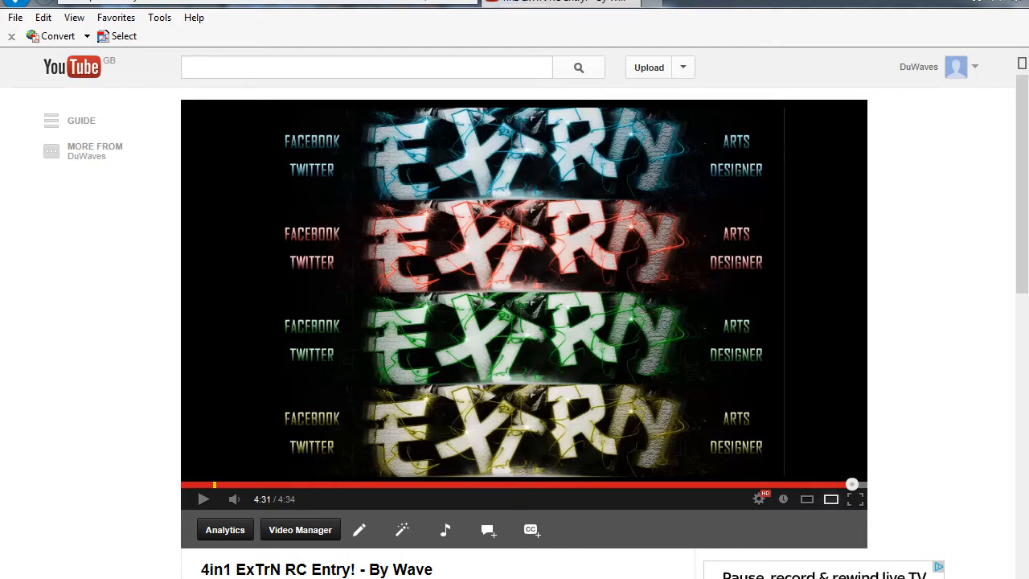
Step: Switch from the browser to Cinema 4D and delete the existing MoText object from the scene
left_click(955, 0)
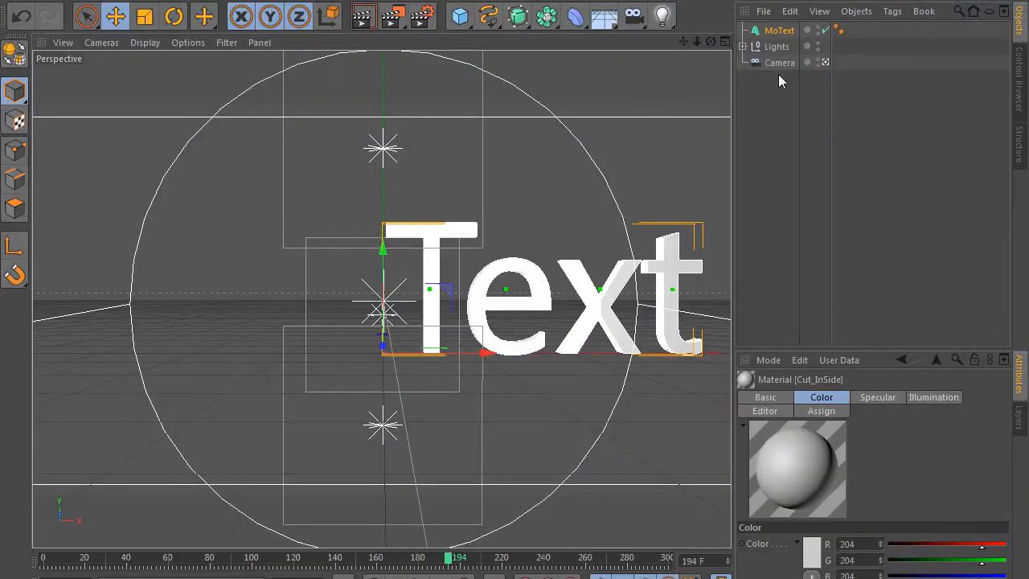
left_click(780, 32)
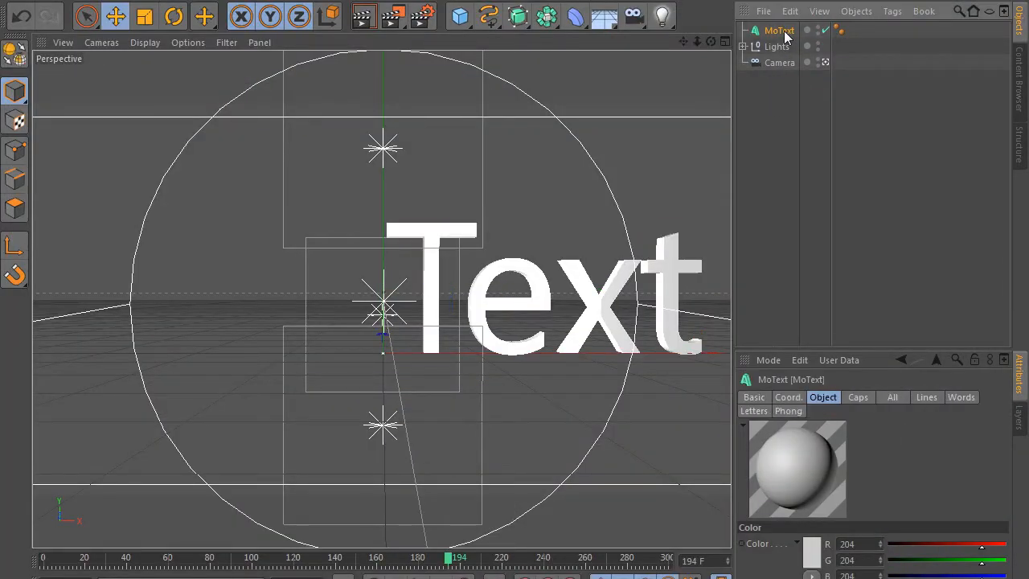
key("Delete")
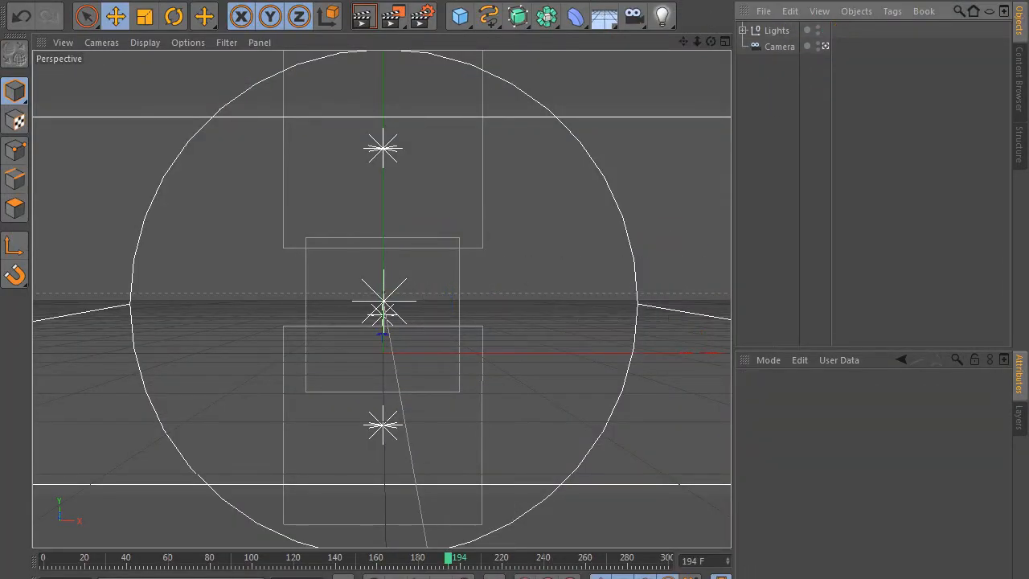
Step: Add a new MoText object to the scene and set its alignment to Middle
left_click(349, 1)
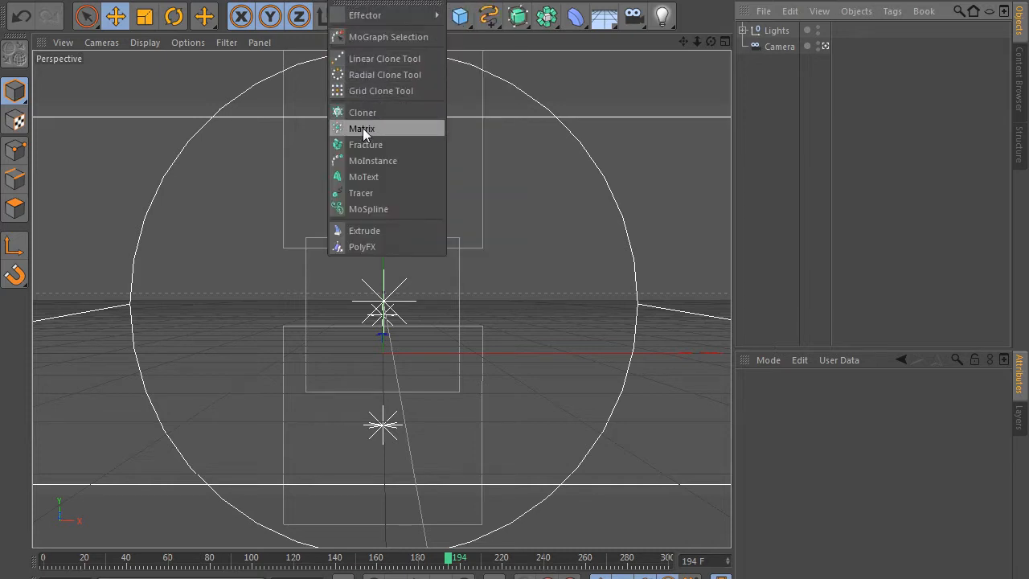
left_click(354, 177)
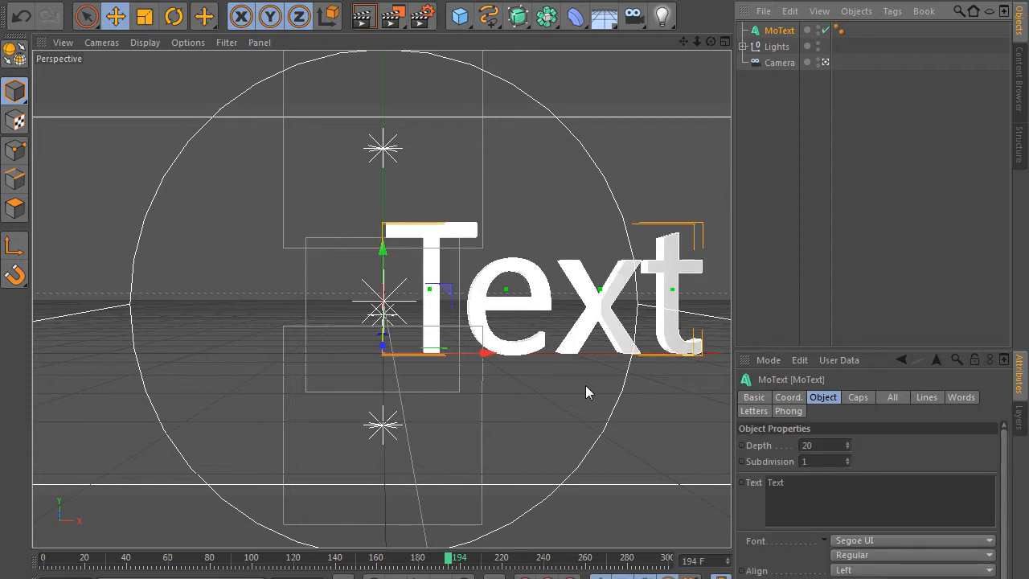
left_click(912, 570)
left_click(913, 578)
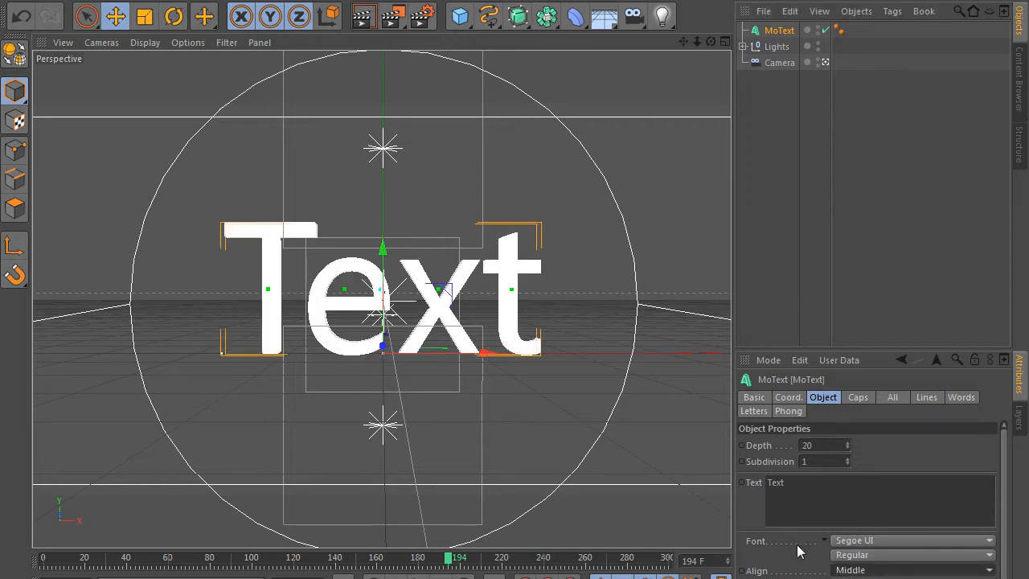
Step: Set the MoText object's font to Gang of Three
left_click(872, 540)
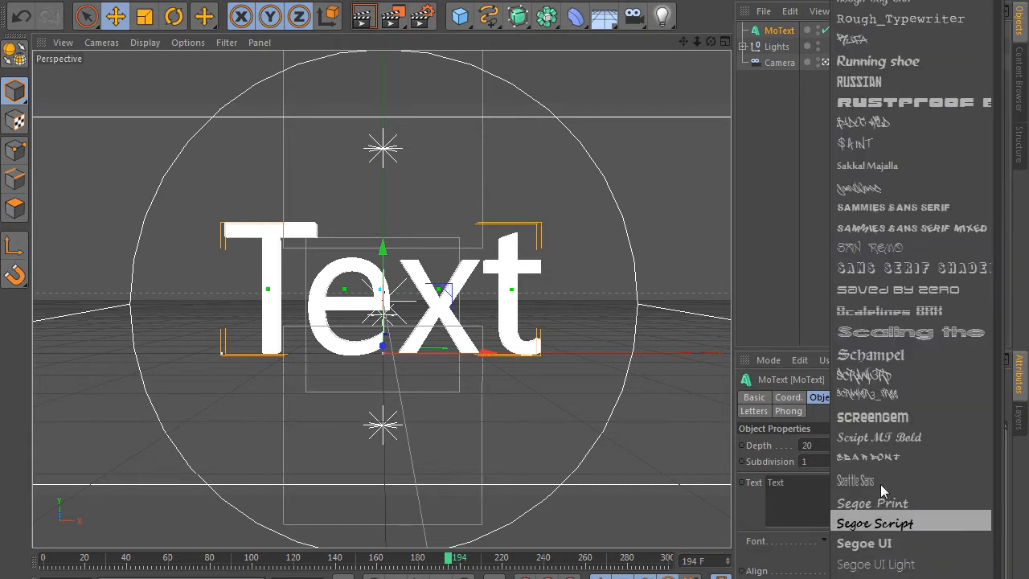
scroll(910, 487, "up", 5)
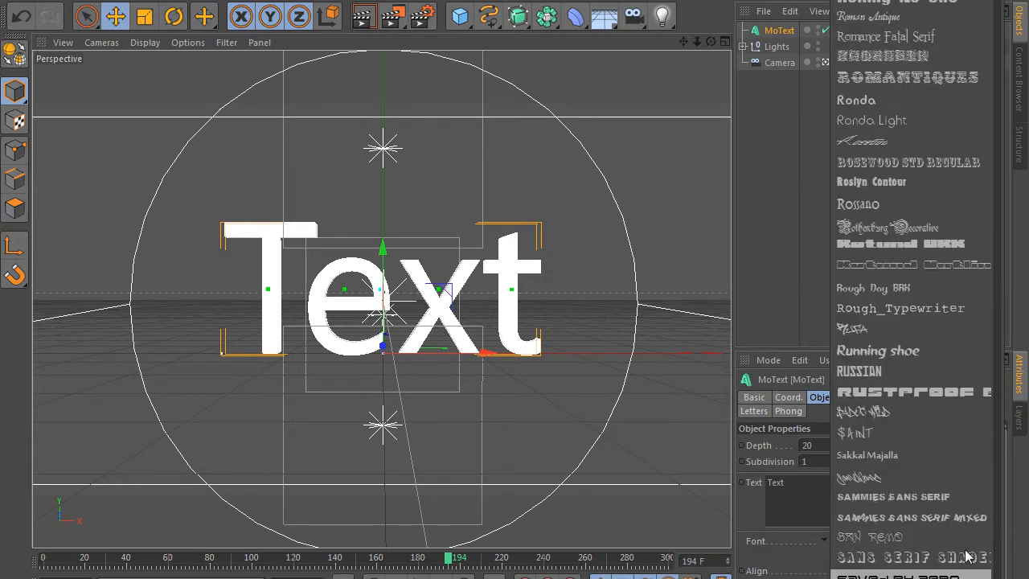
scroll(1011, 228, "up", 15)
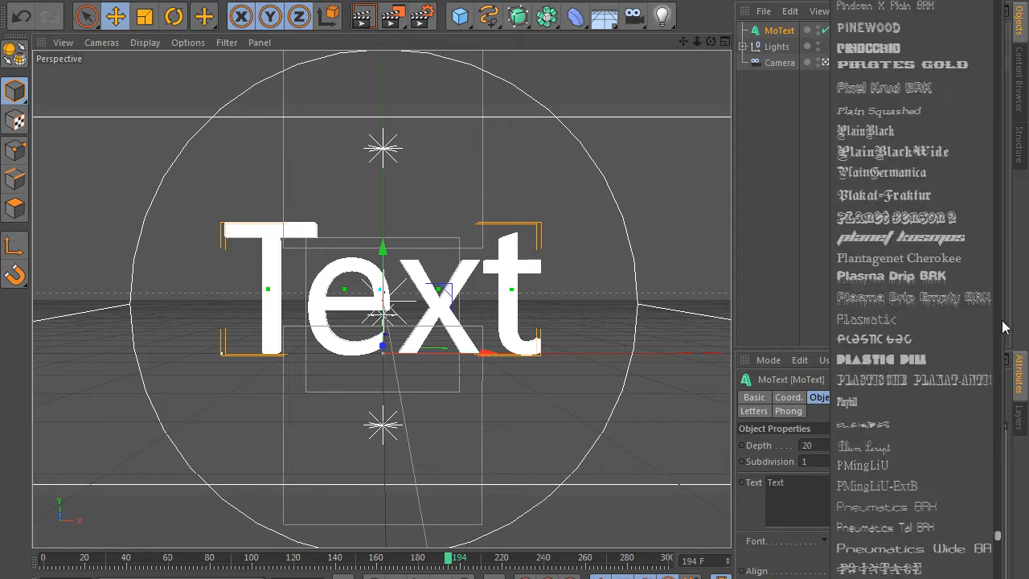
scroll(1010, 221, "up", 5)
left_click_drag(998, 499, 1002, 283)
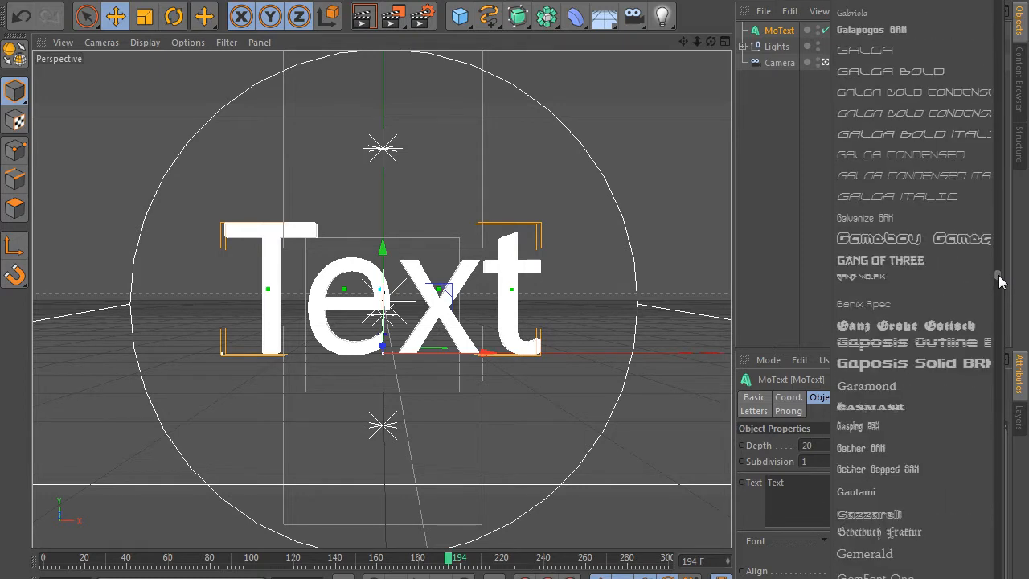
left_click(919, 263)
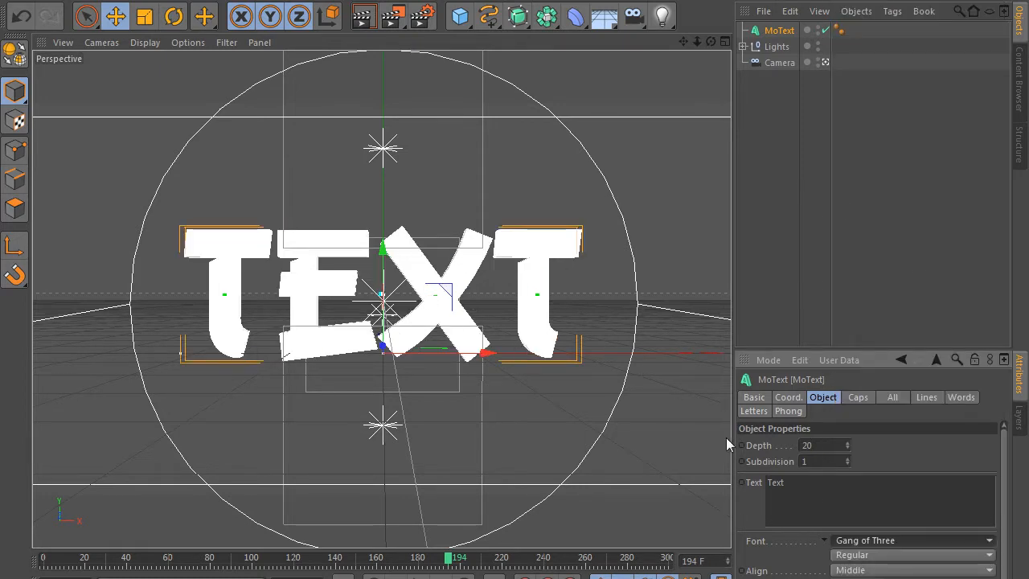
Step: Try a larger MoText extrusion depth, settle on 100, and deselect the object
left_click_drag(815, 449, 792, 449)
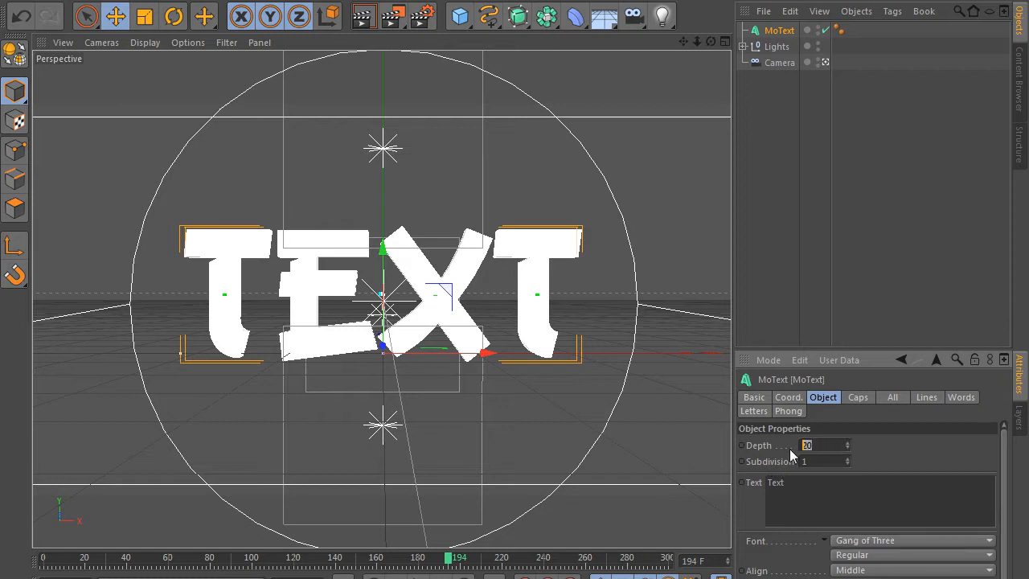
type("80")
key("Return")
left_click_drag(818, 446, 801, 446)
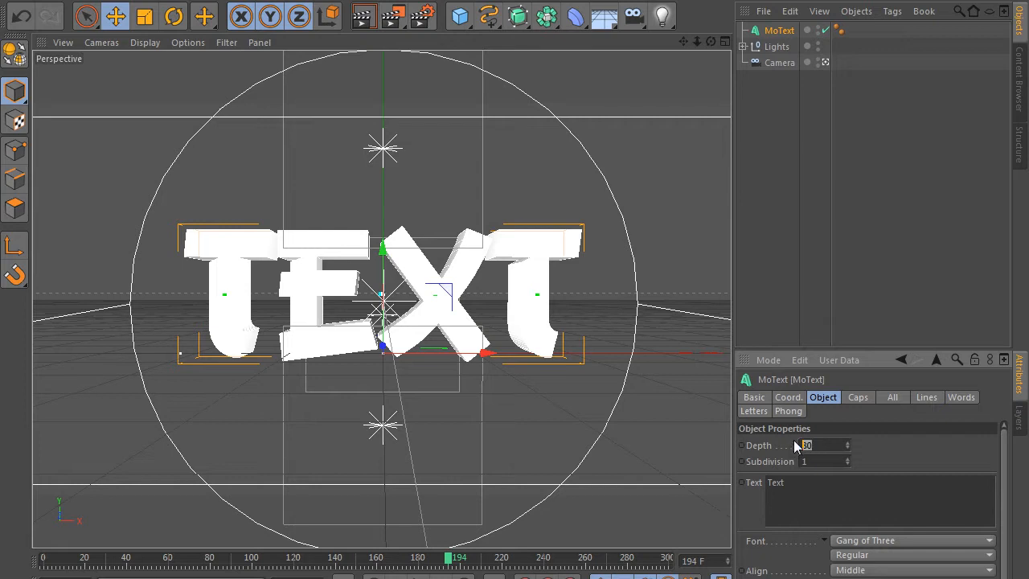
type("100")
key("Return")
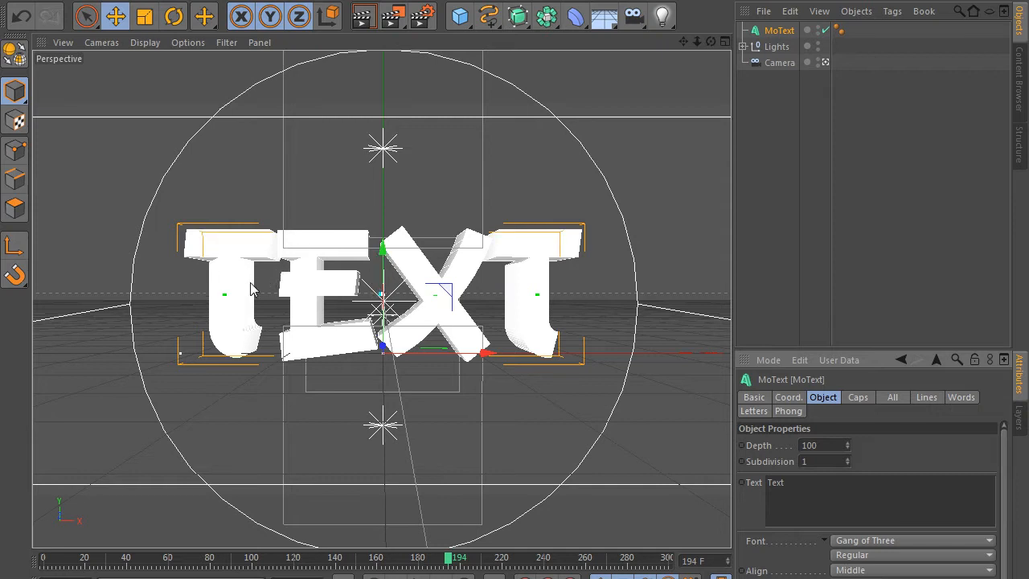
left_click(828, 219)
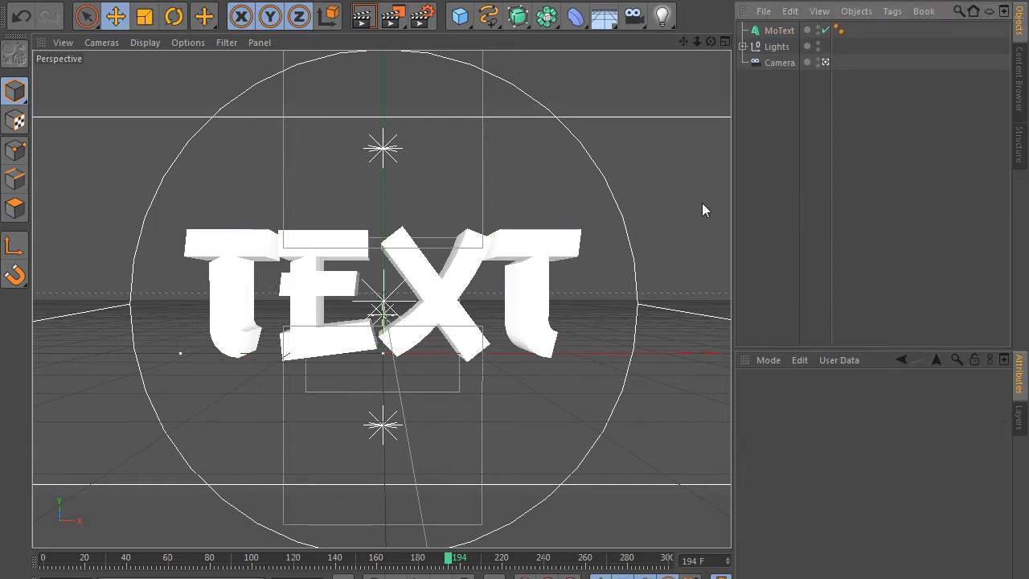
Step: Change the MoText object's text to "tutorial" and shorten it to "tut"
left_click(776, 32)
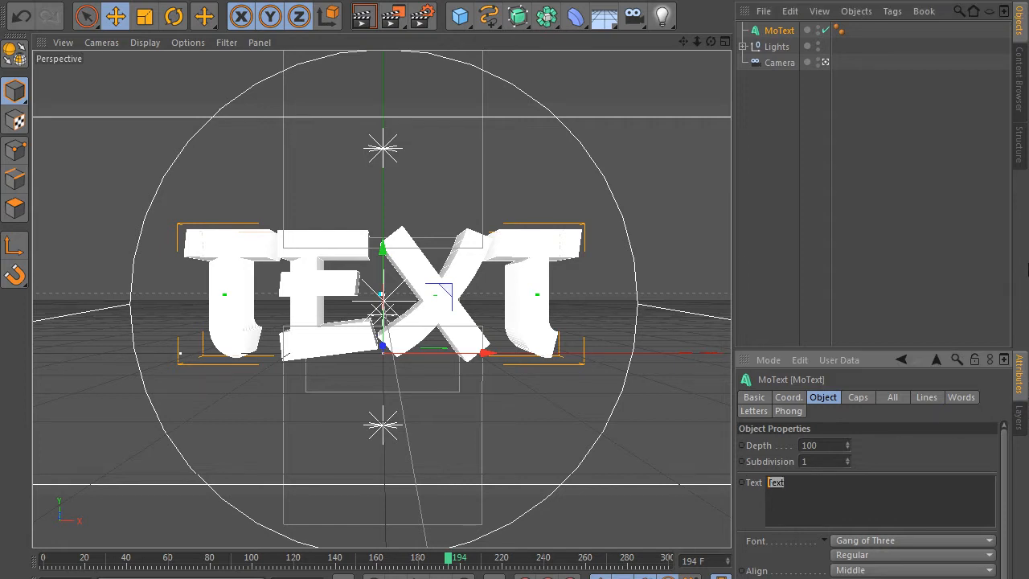
type("tutorial")
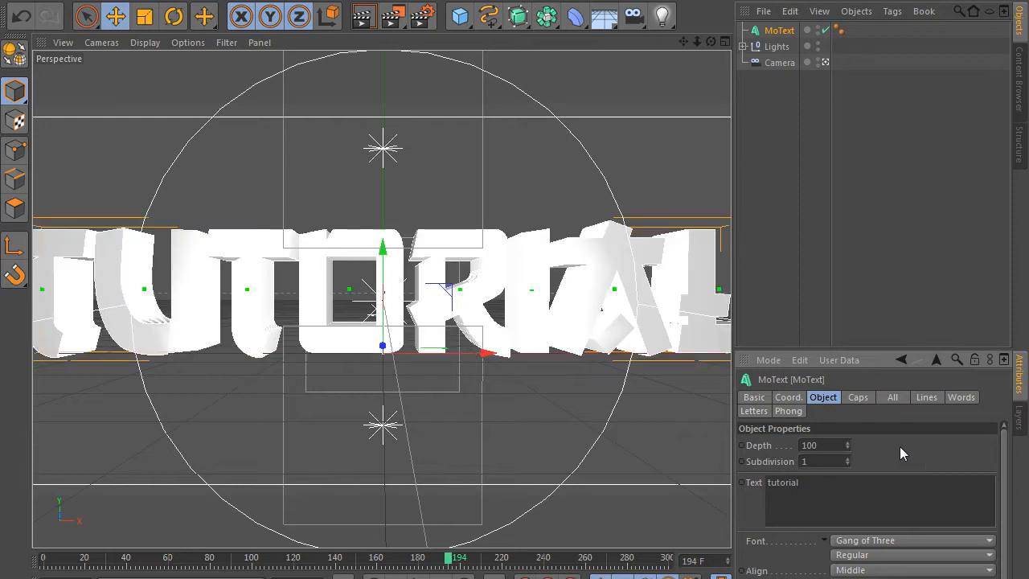
left_click_drag(822, 480, 780, 479)
key("BackSpace")
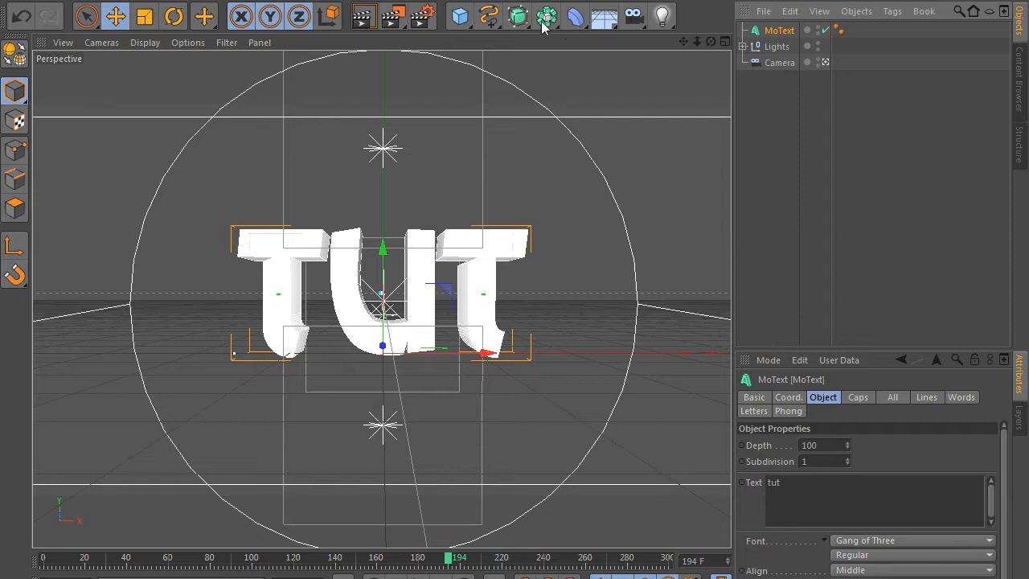
Step: Apply a Random effector to the MoText object
left_click(347, 0)
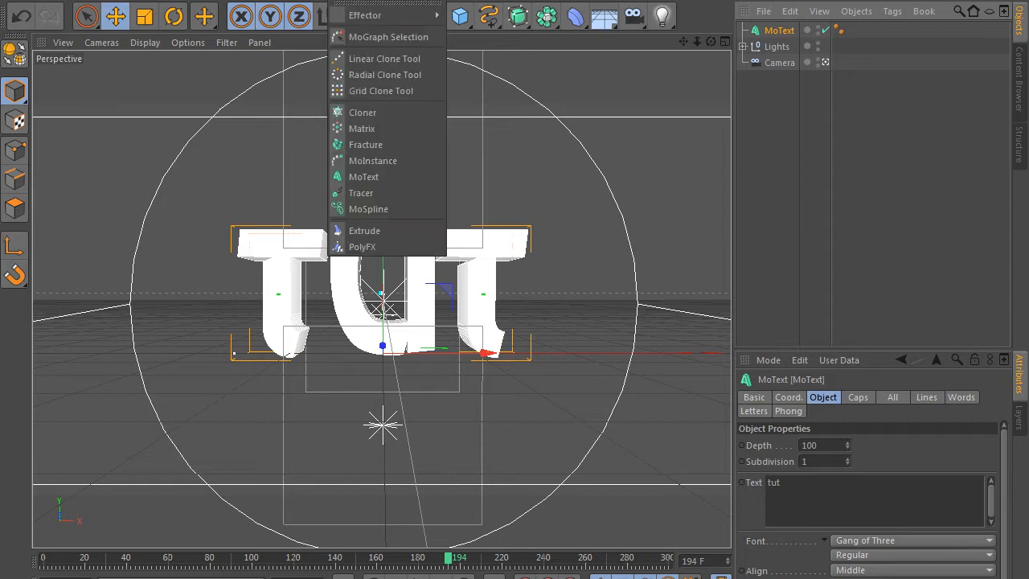
mouse_move(364, 23)
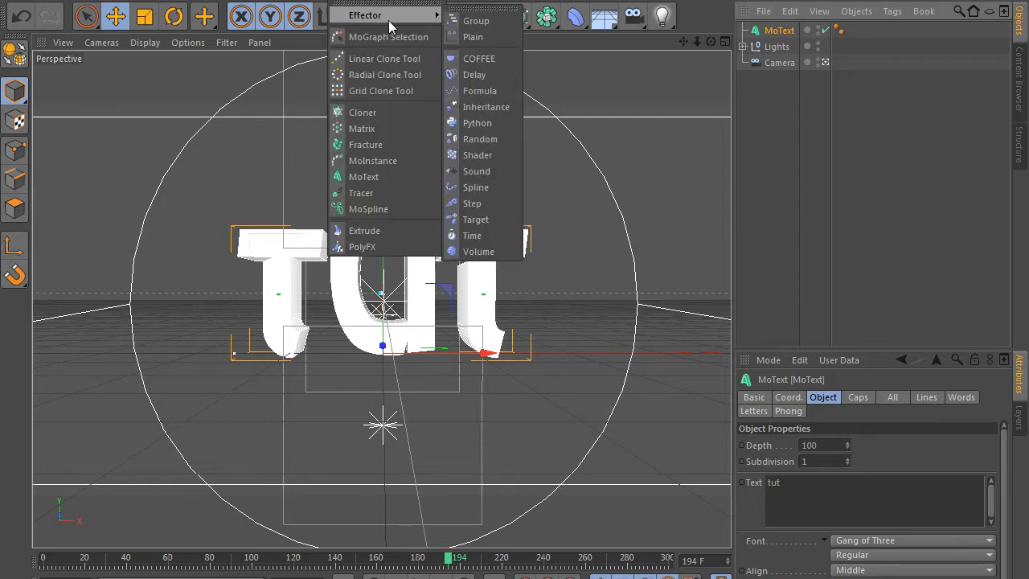
mouse_move(426, 15)
left_click(478, 137)
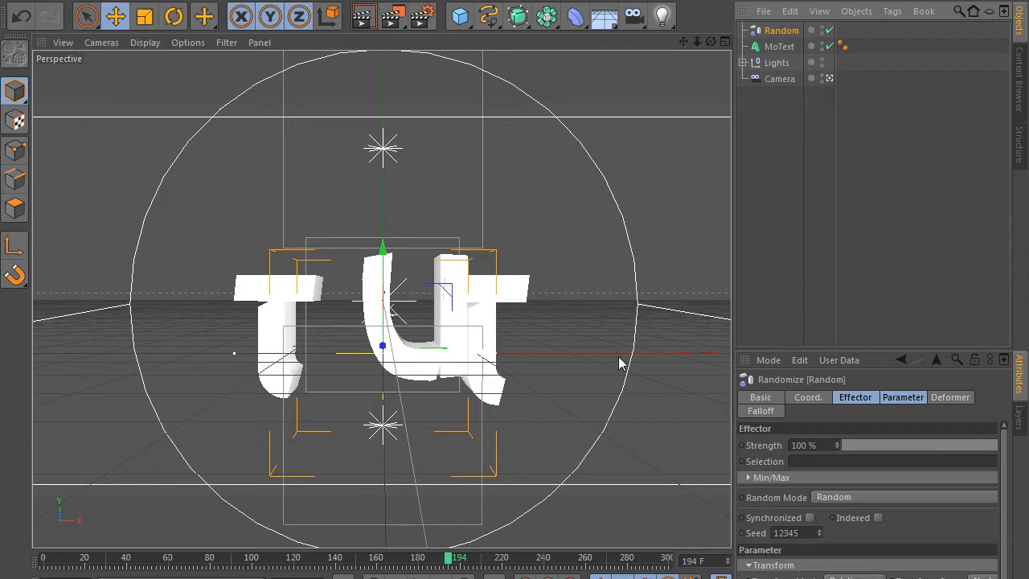
Step: Enable rotation in the Random effector's parameters and set R.H to 22°, R.P to 12° and R.B to 7°
left_click(897, 396)
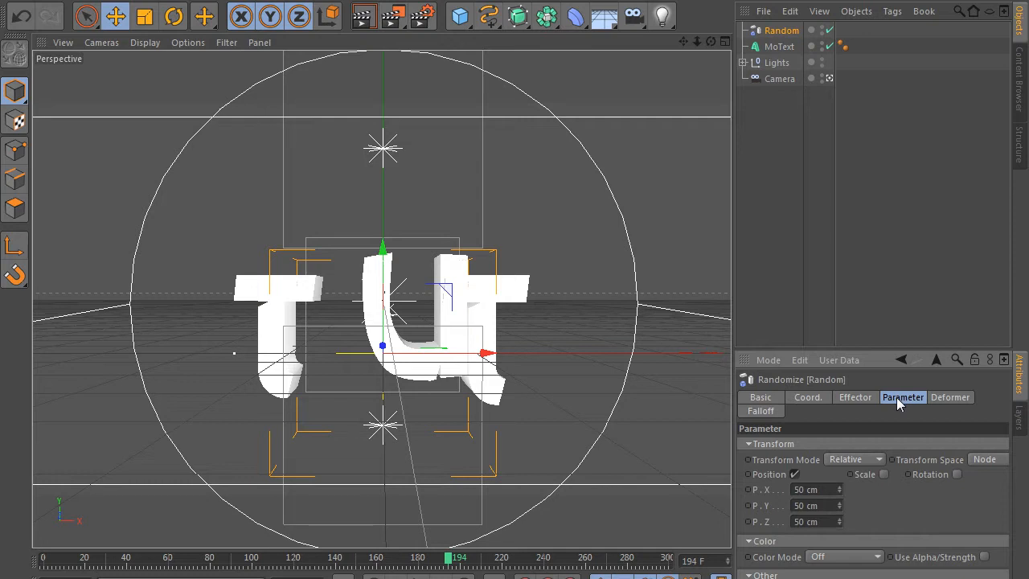
left_click(957, 475)
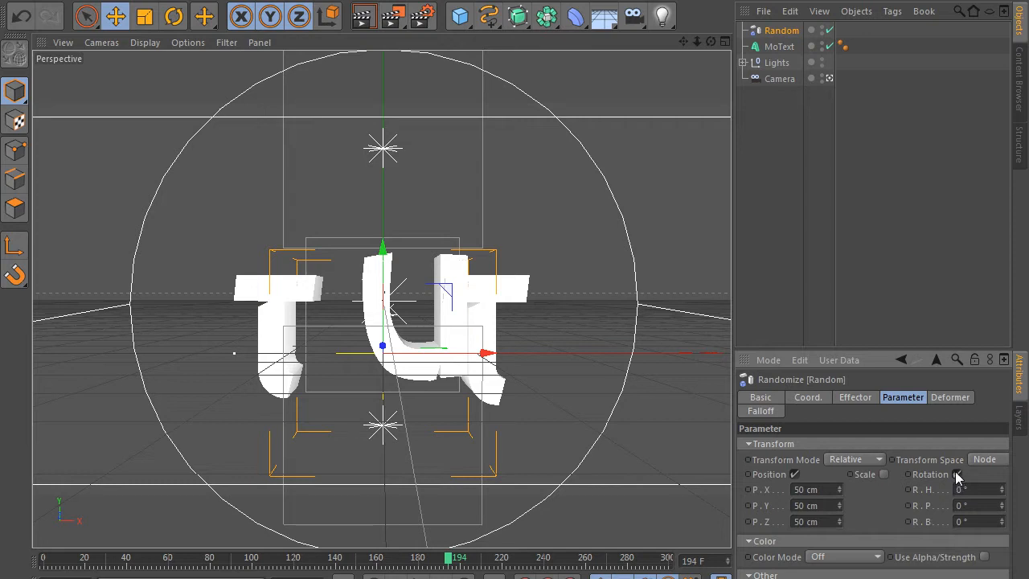
left_click(1002, 488)
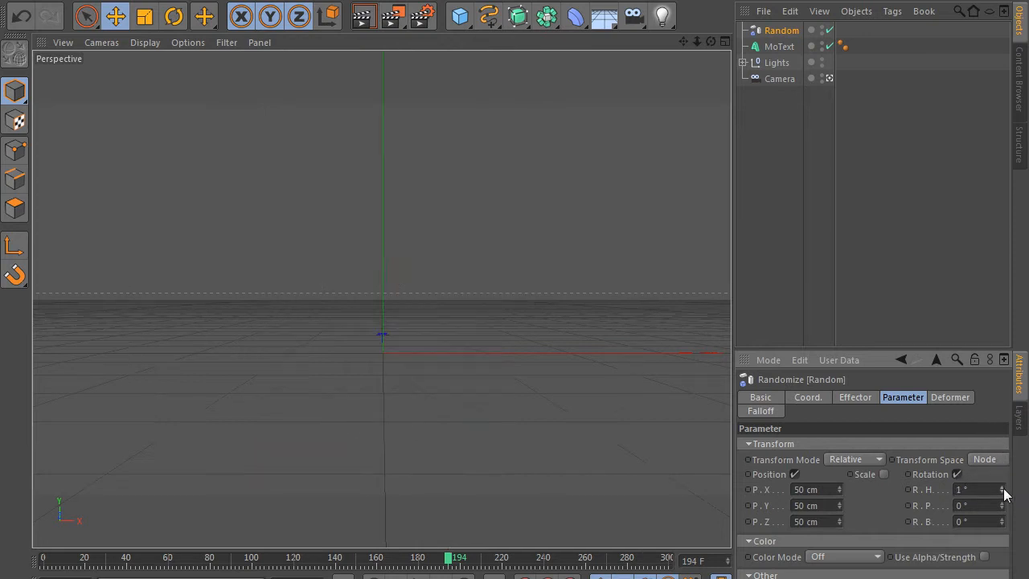
left_click_drag(1003, 489, 1004, 453)
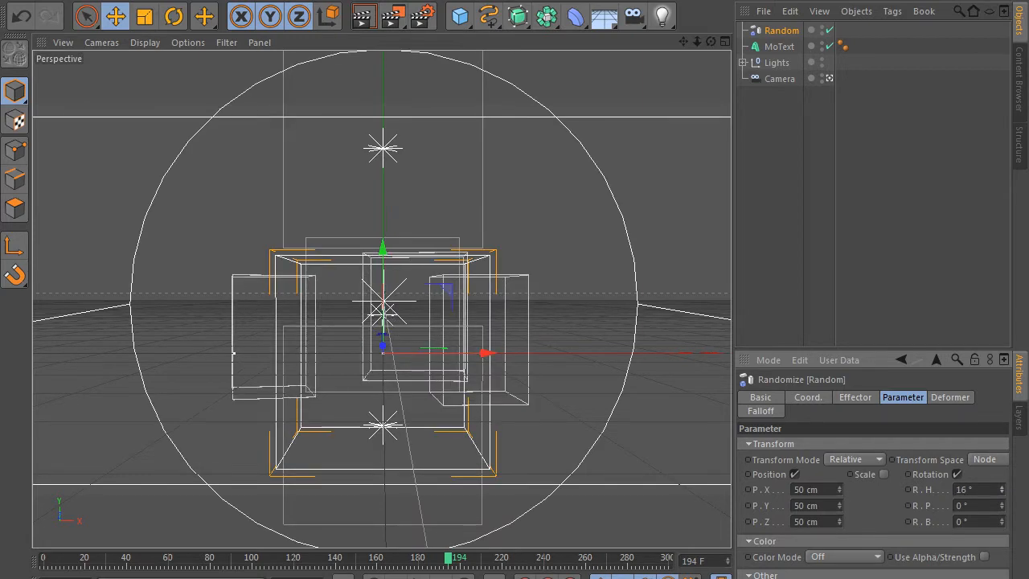
left_click(1003, 503)
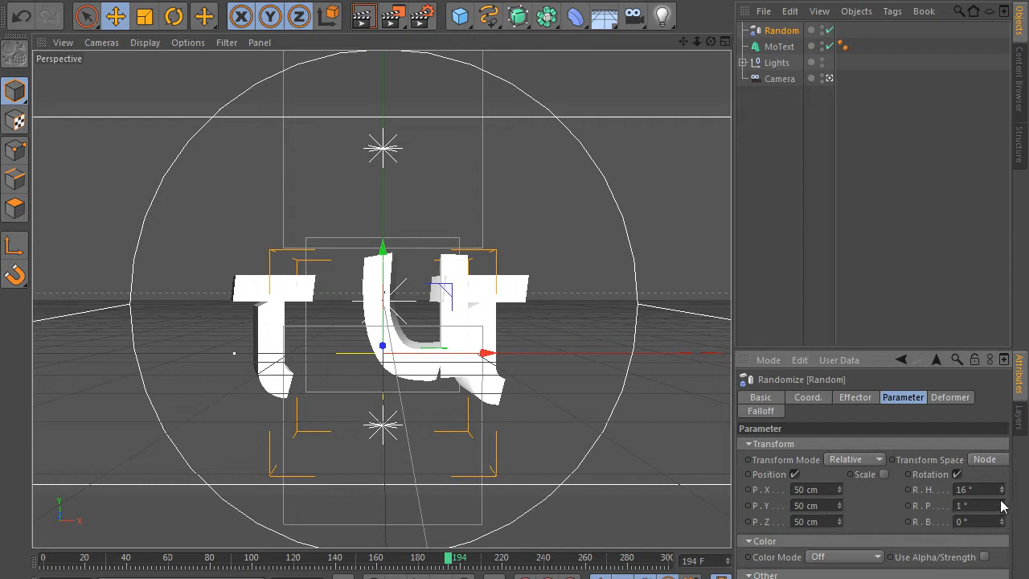
mouse_move(1003, 505)
left_mouse_down()
mouse_move(1002, 483)
mouse_move(1004, 521)
left_mouse_up()
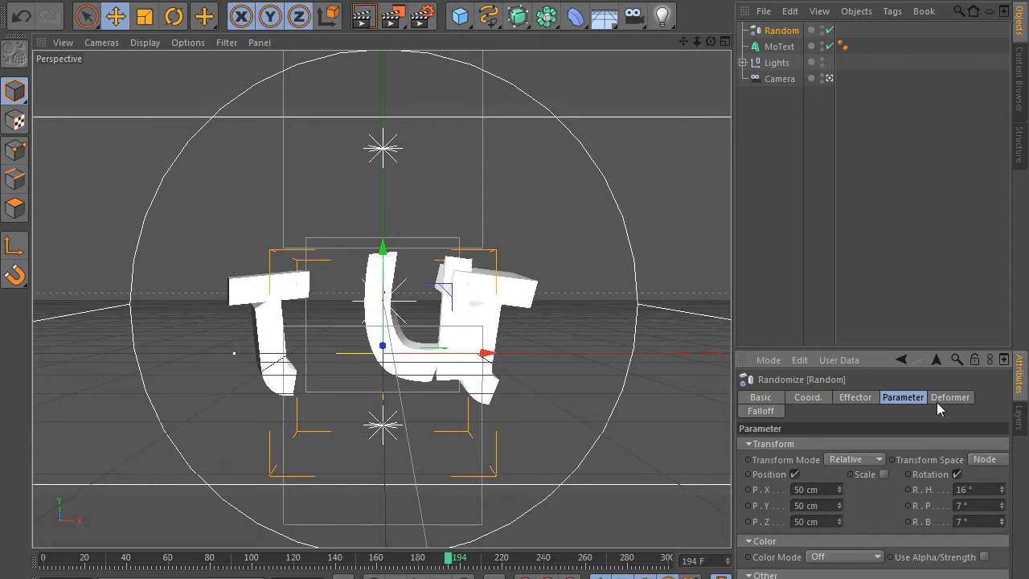
left_click_drag(1002, 487, 1009, 506)
left_click(1004, 502)
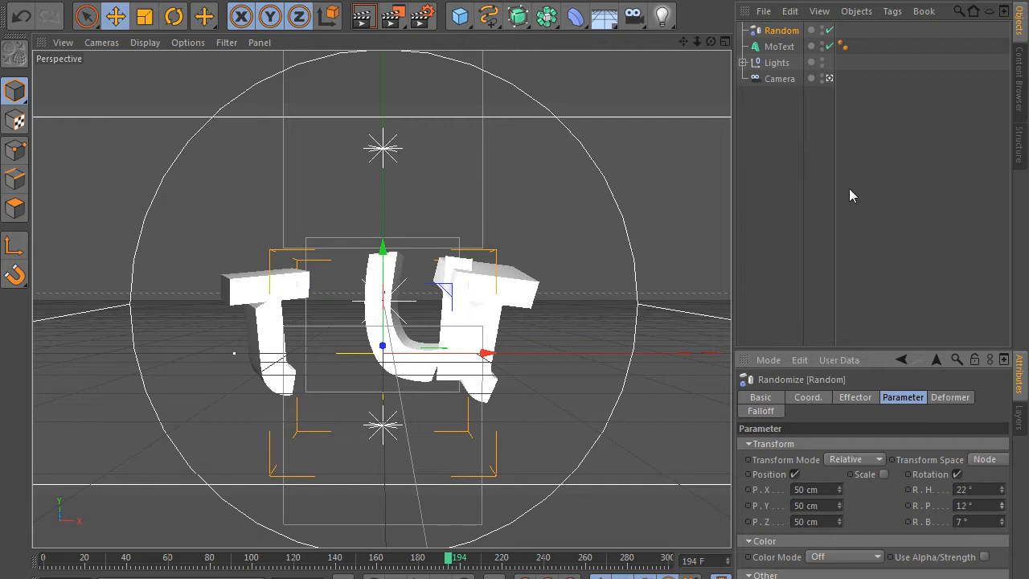
Step: Convert the MoText object into an editable object hierarchy
left_click(803, 125)
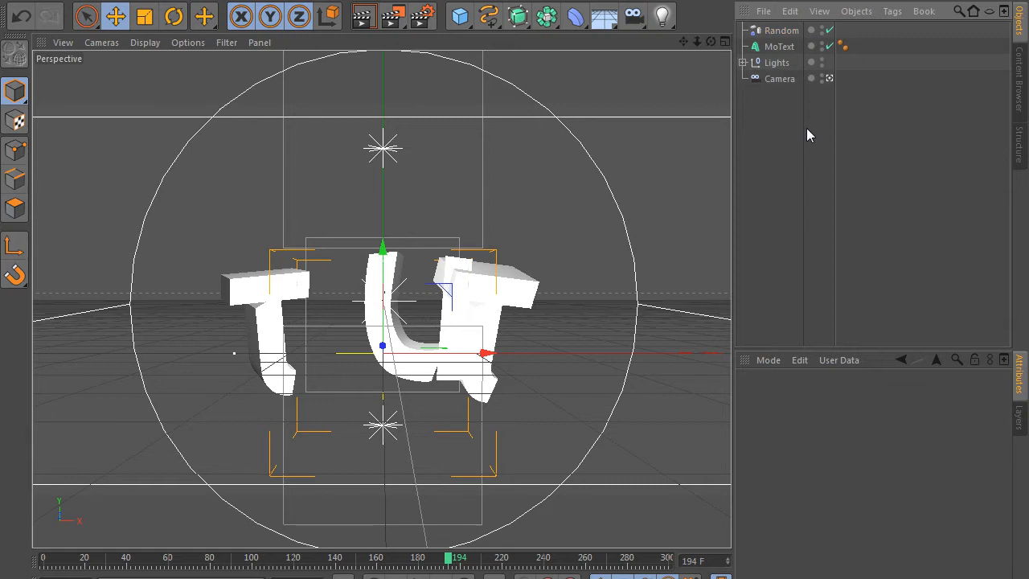
left_click(778, 47)
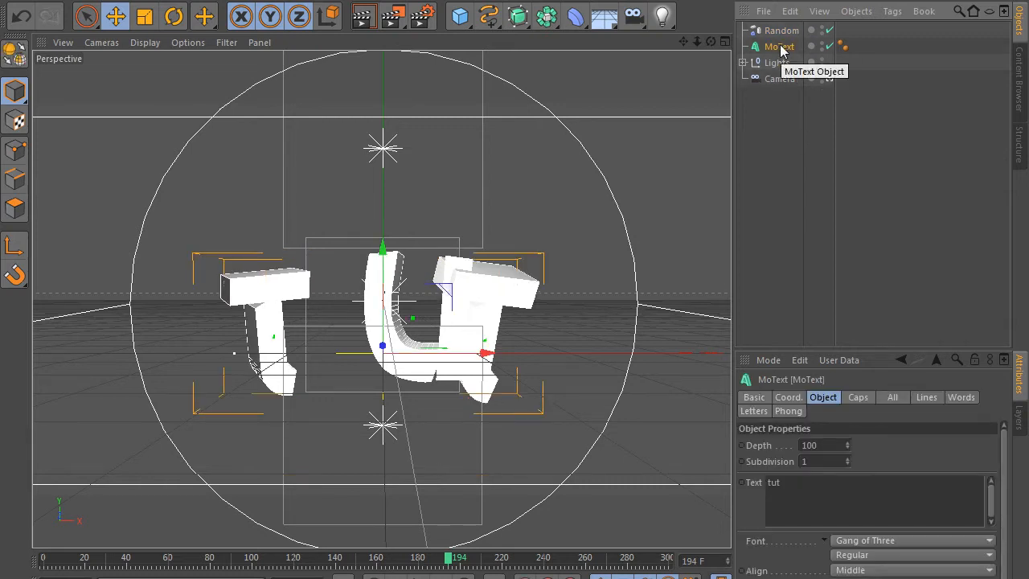
key("c")
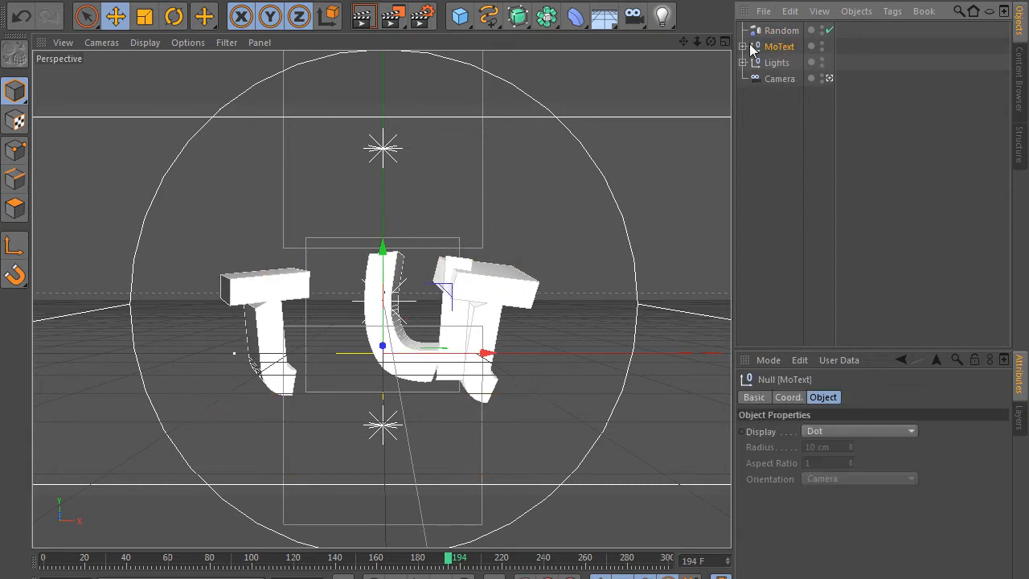
Step: Expand the MoText hierarchy down to its letters and select all three extrude objects t, u and t
left_click(744, 47)
left_click(752, 62)
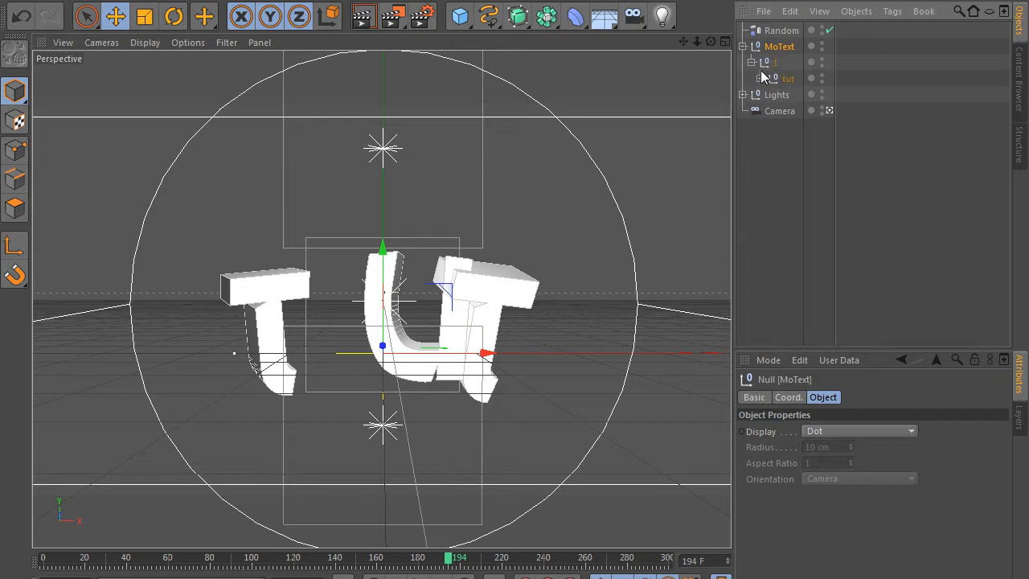
left_click(760, 78)
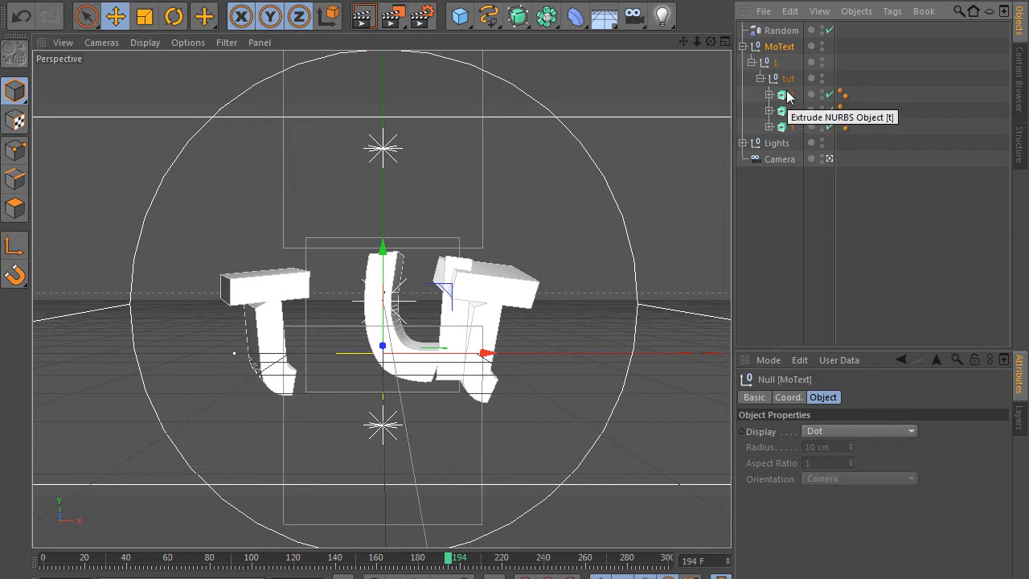
left_click(792, 96)
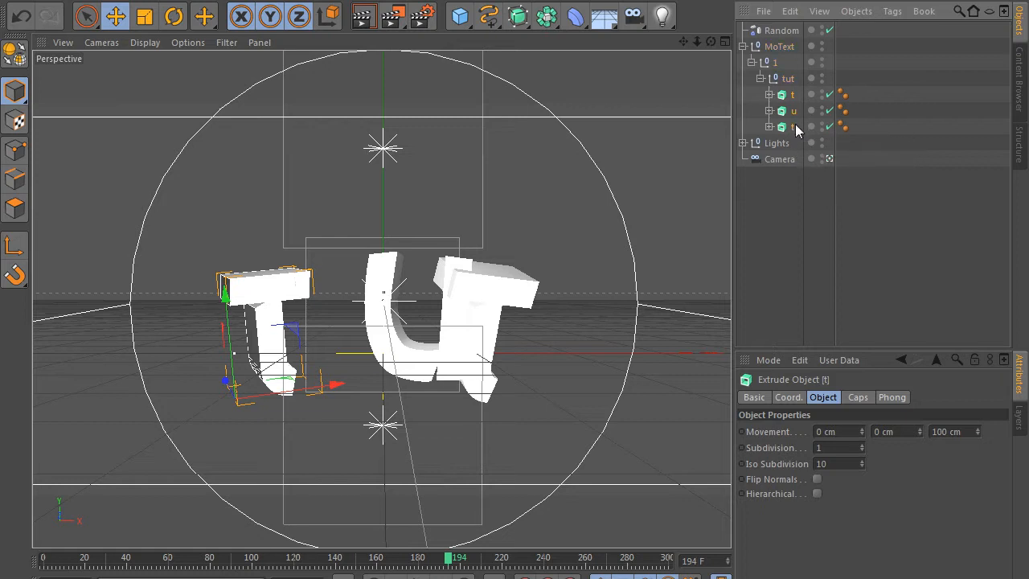
left_click(795, 125, "shift")
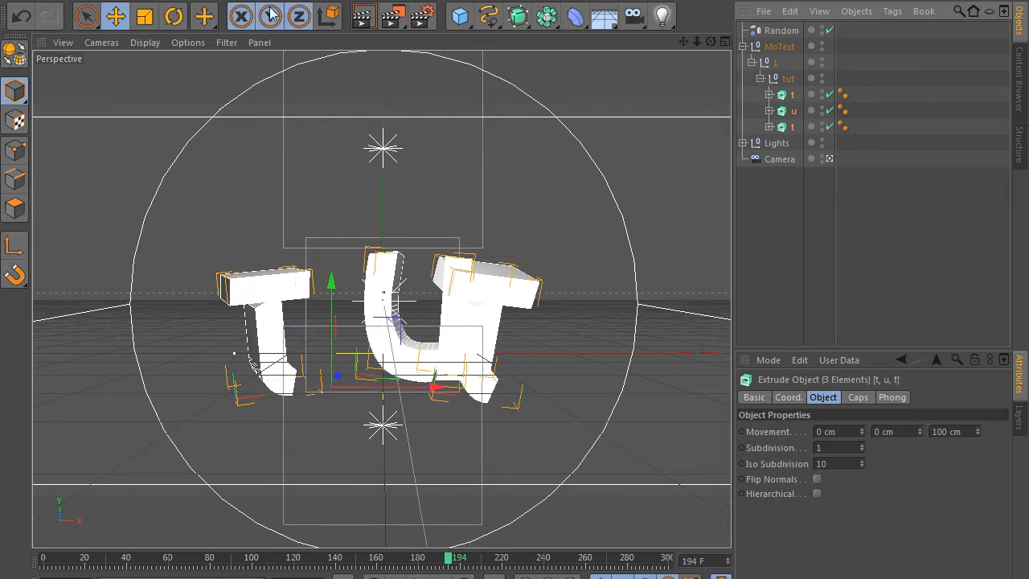
Step: Copy the three selected letter extrude objects and paste them at the top level of the object hierarchy
left_click(35, 1)
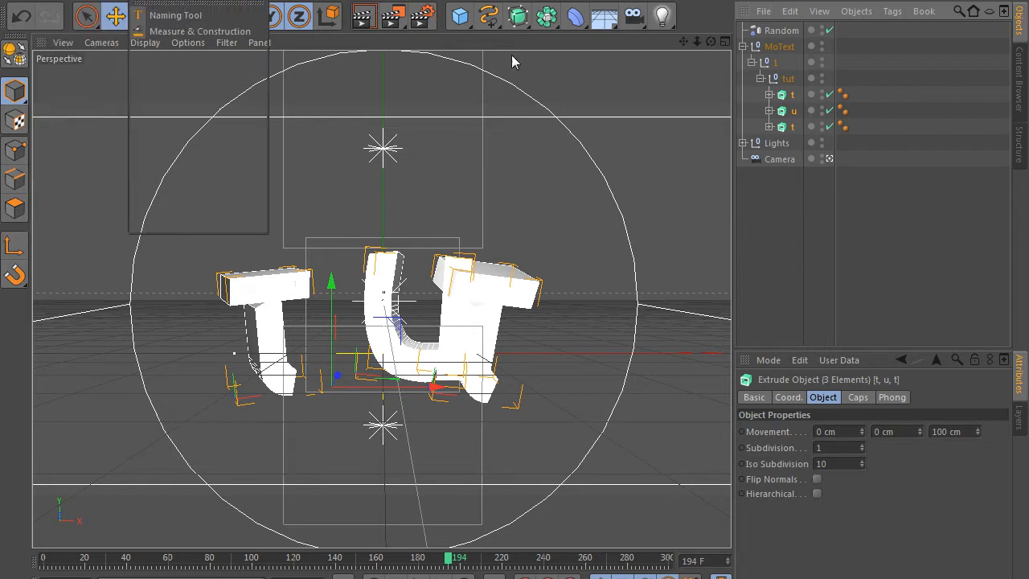
left_click(796, 93)
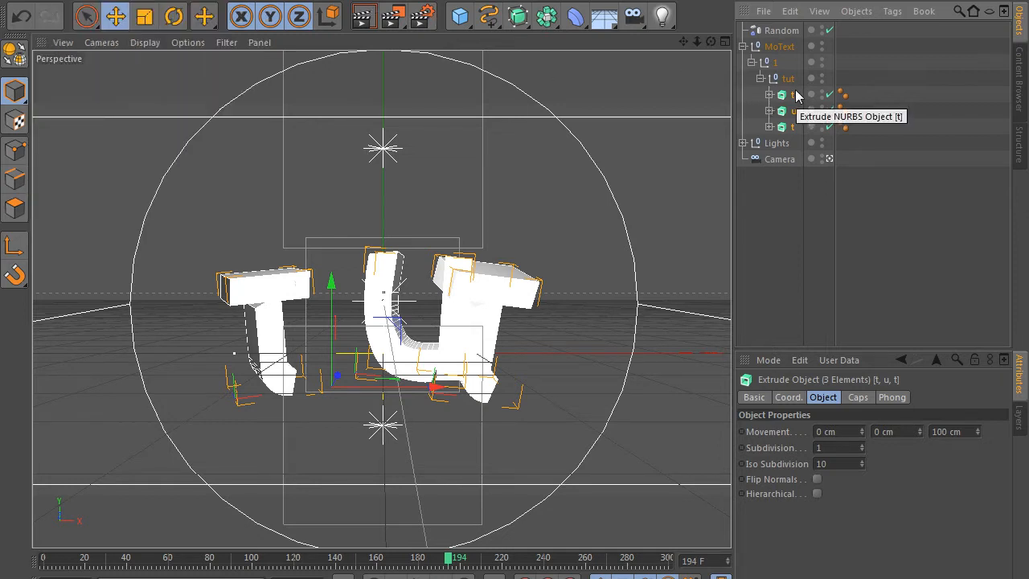
key("ctrl+c")
key("ctrl+v")
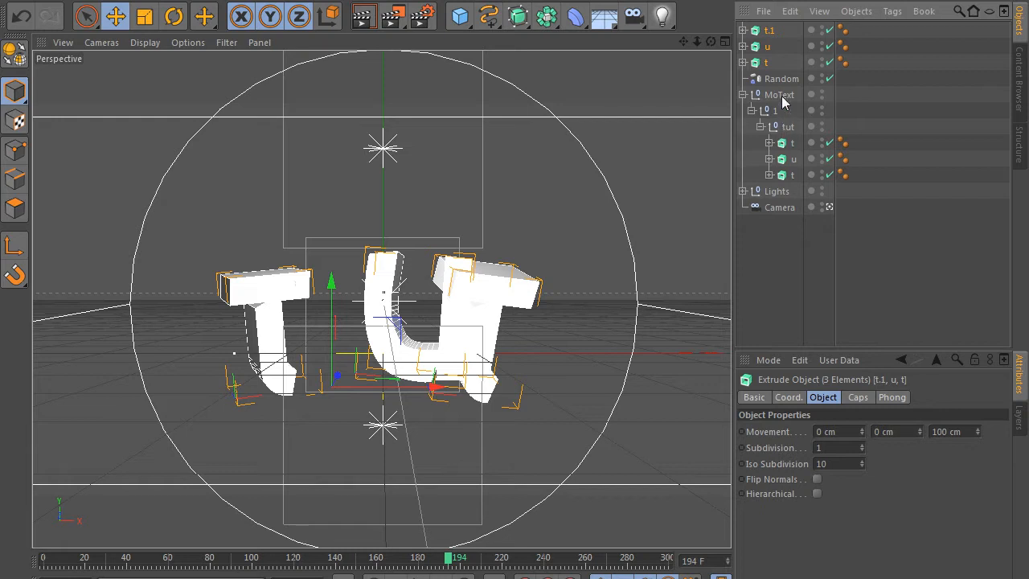
Step: Delete the old MoText hierarchy and the Random effector, keeping the three pasted letters
left_click(782, 94)
key("Delete")
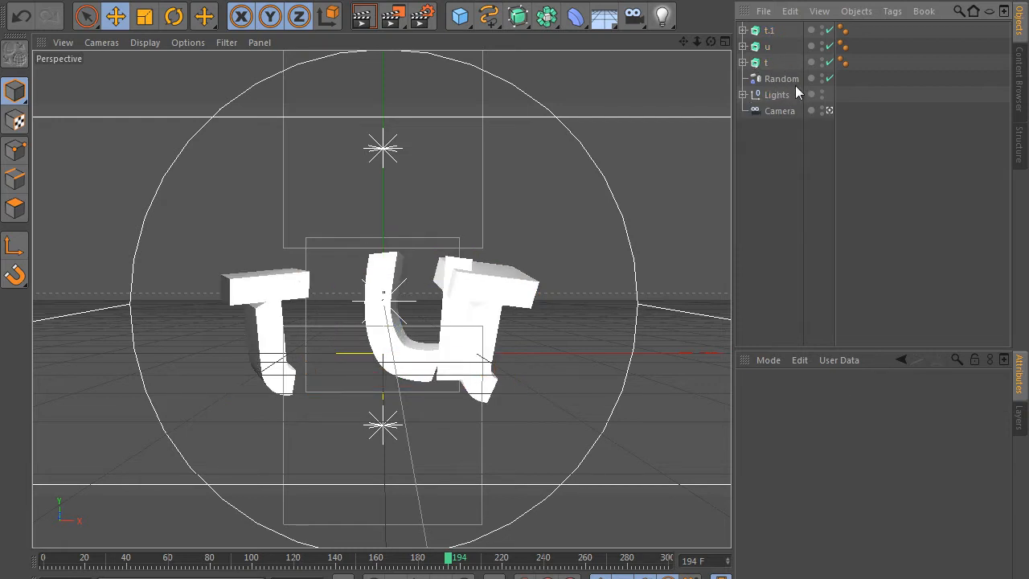
left_click(770, 32)
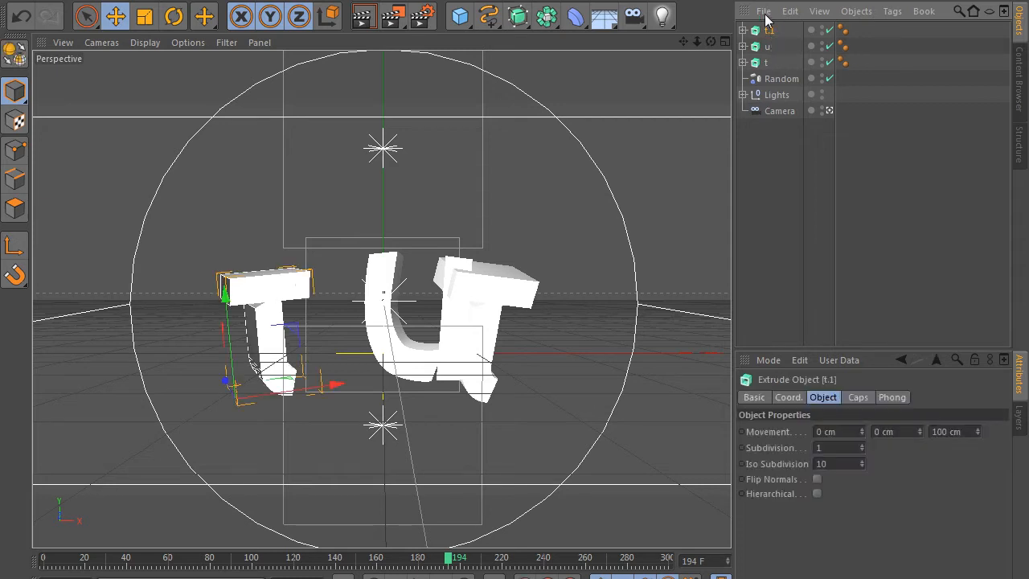
left_click(768, 47)
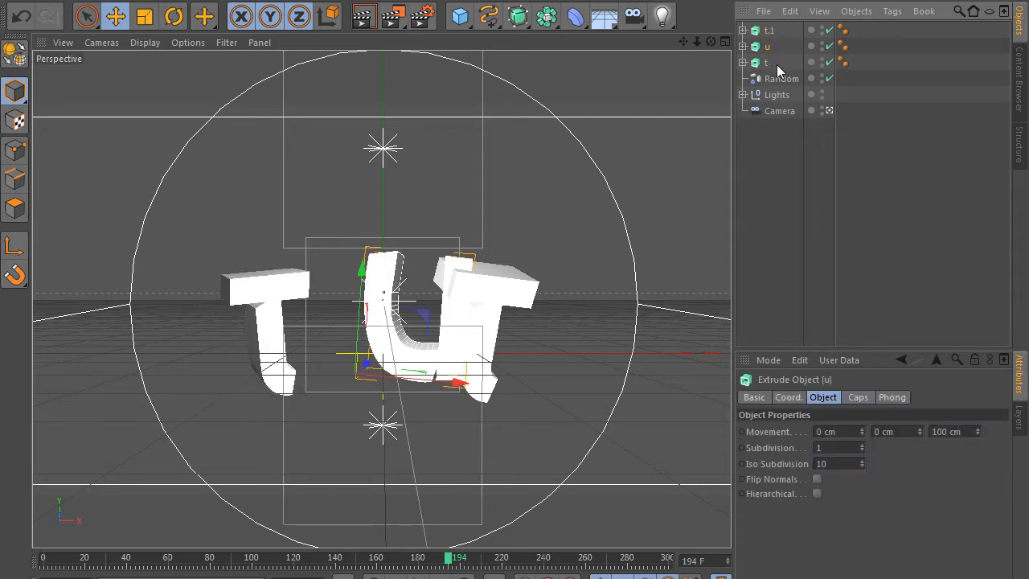
left_click(776, 78)
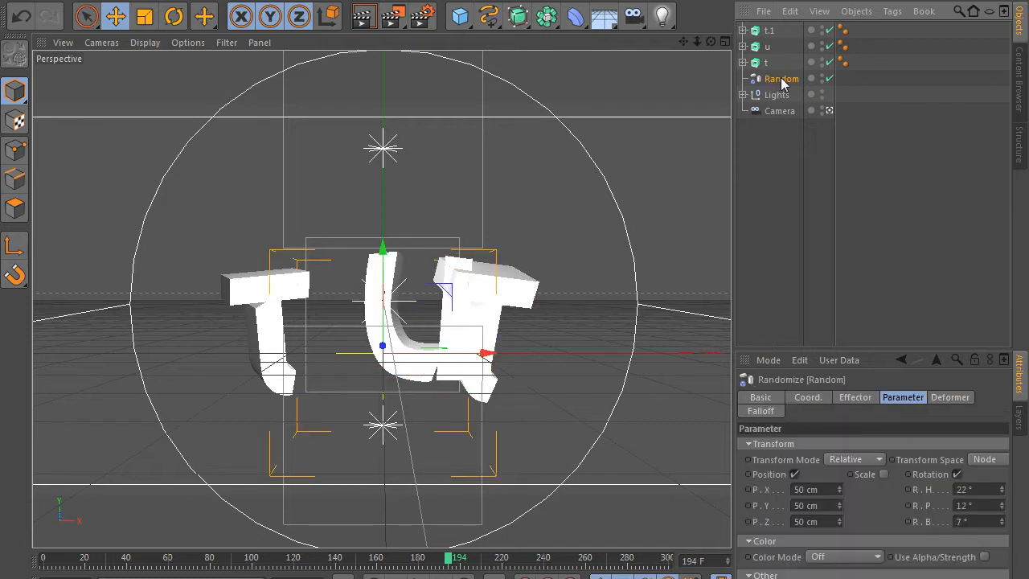
key("Delete")
Step: Select the three letter extrude objects t.1, u and t and group them under a null
left_click(767, 62)
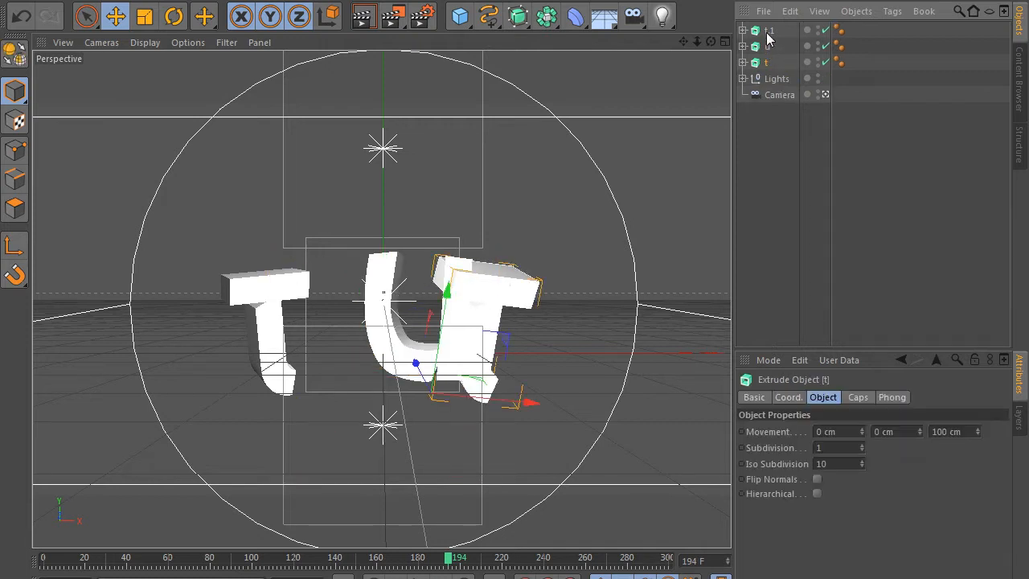
left_click(768, 31, "shift")
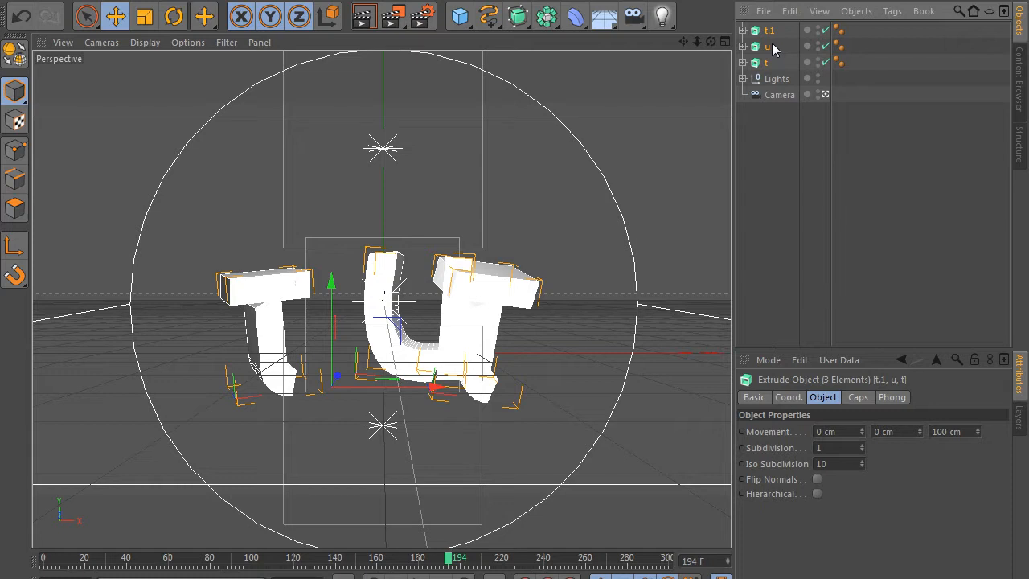
right_click(772, 43)
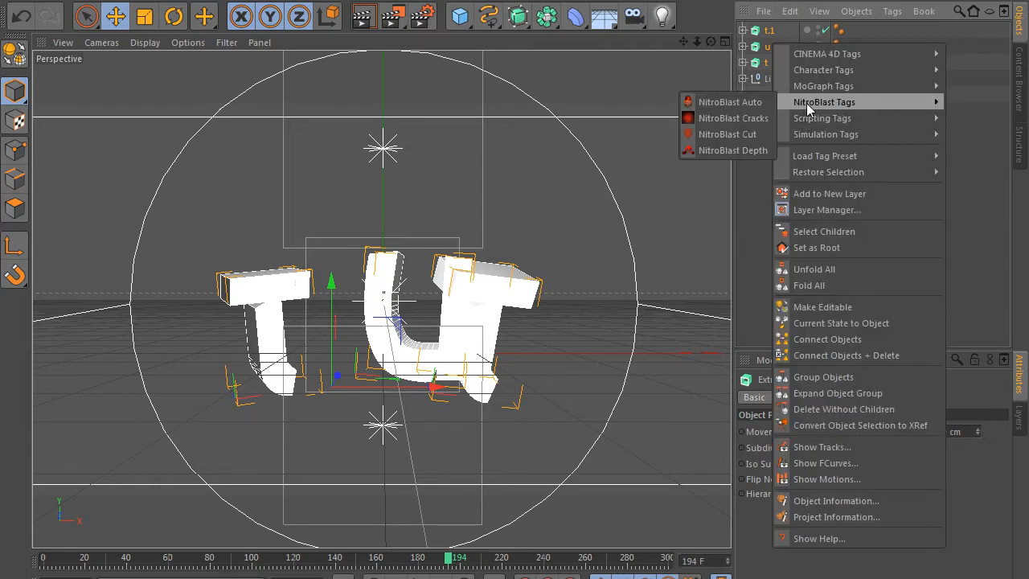
left_click(820, 375)
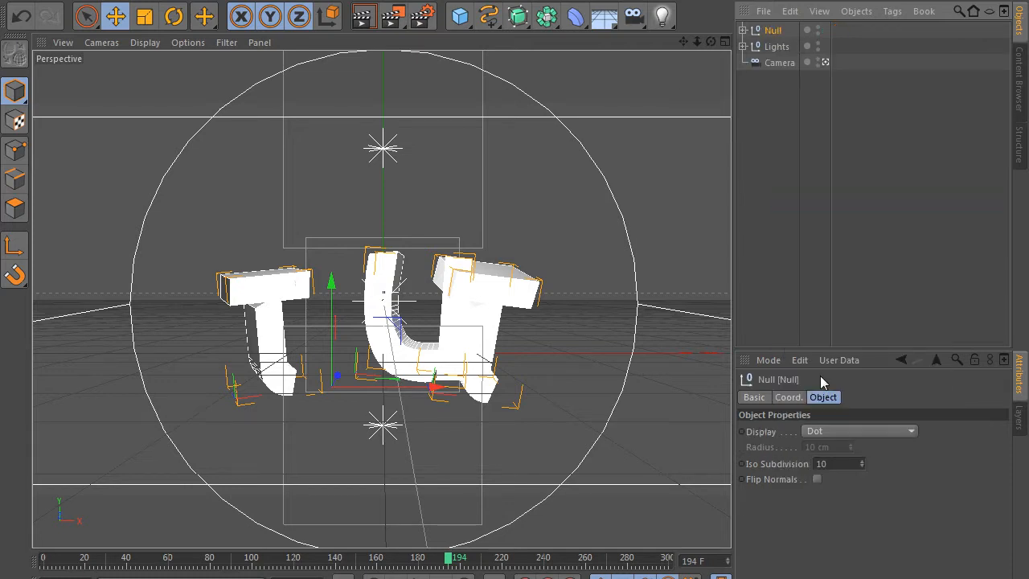
Step: Expand the null and move the letter u along its X axis so it sits between the two t's
left_click(744, 30)
left_click(774, 64)
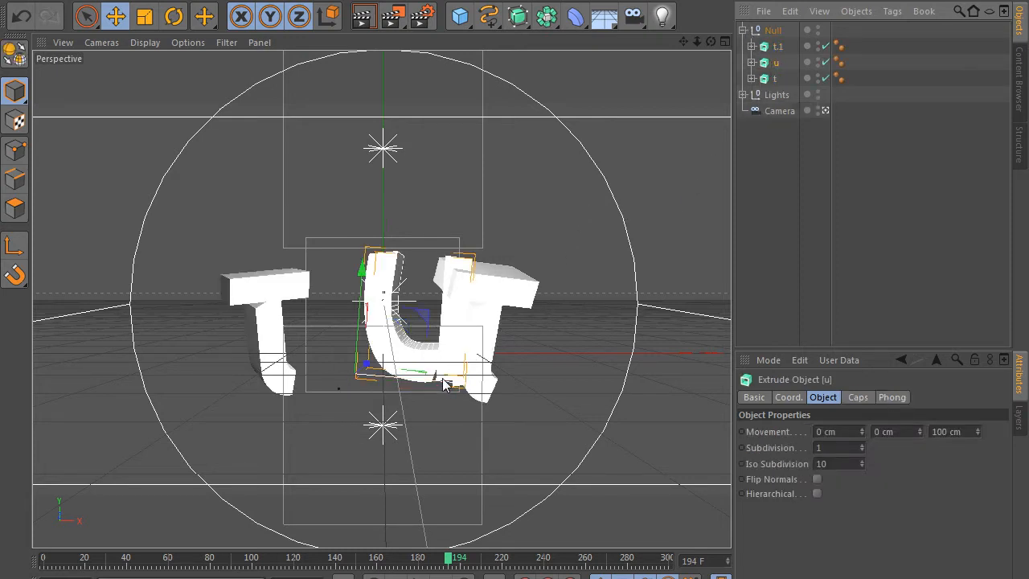
left_click_drag(440, 381, 414, 375)
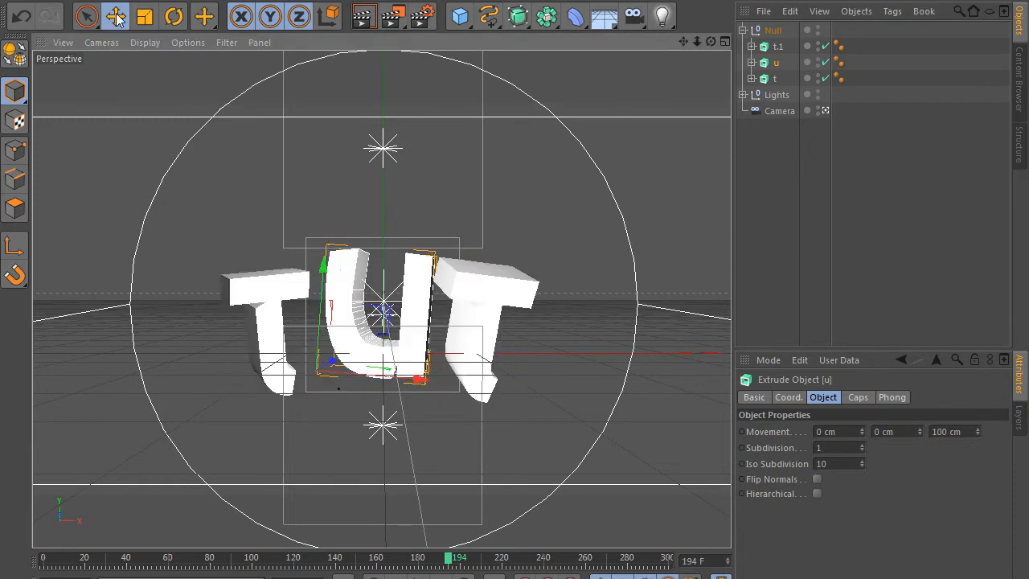
Step: Move the first letter t.1 upward and slightly along its X axis toward the u, using the Move tool
left_click(116, 17)
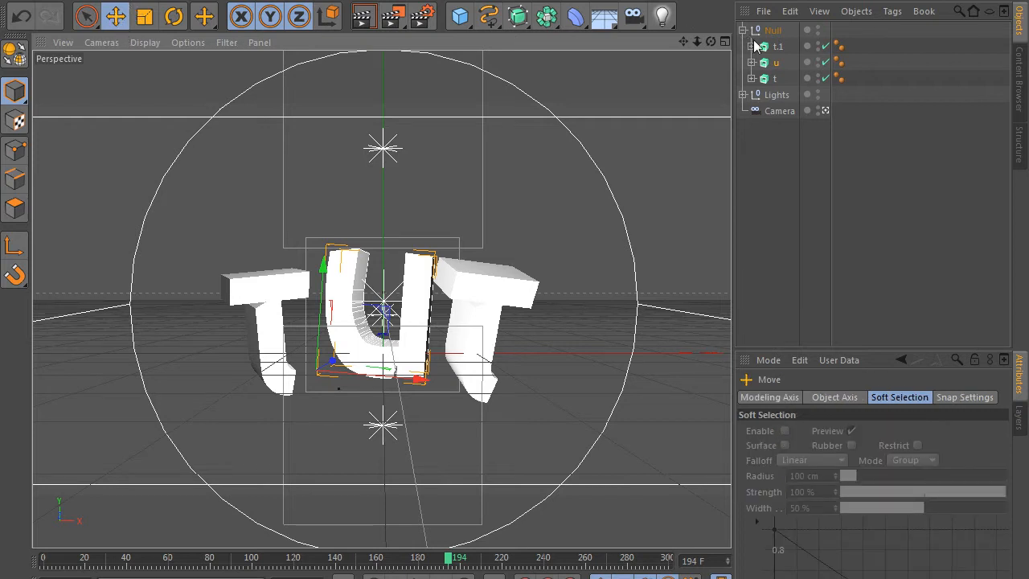
left_click(777, 47)
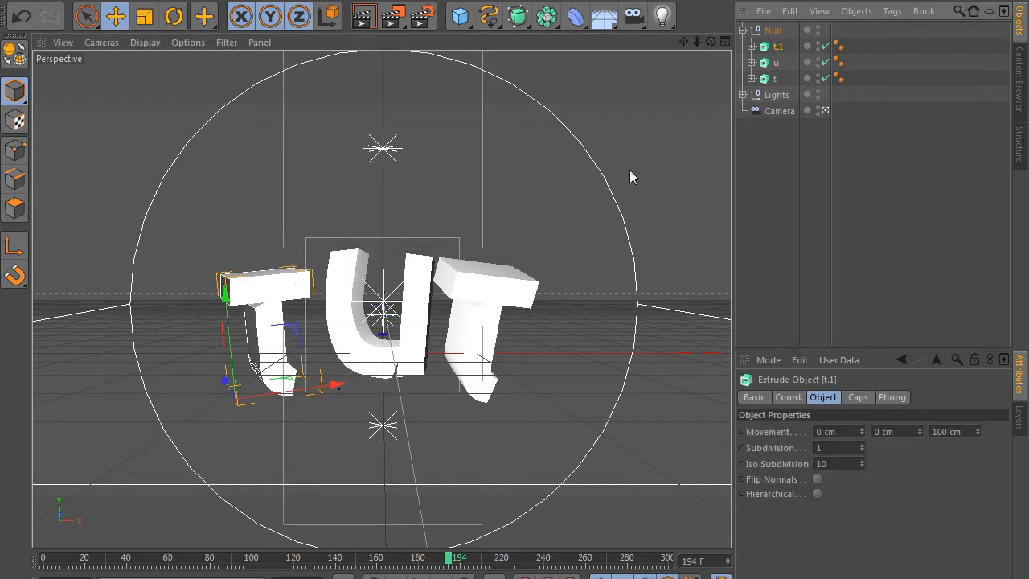
left_click_drag(227, 304, 228, 296)
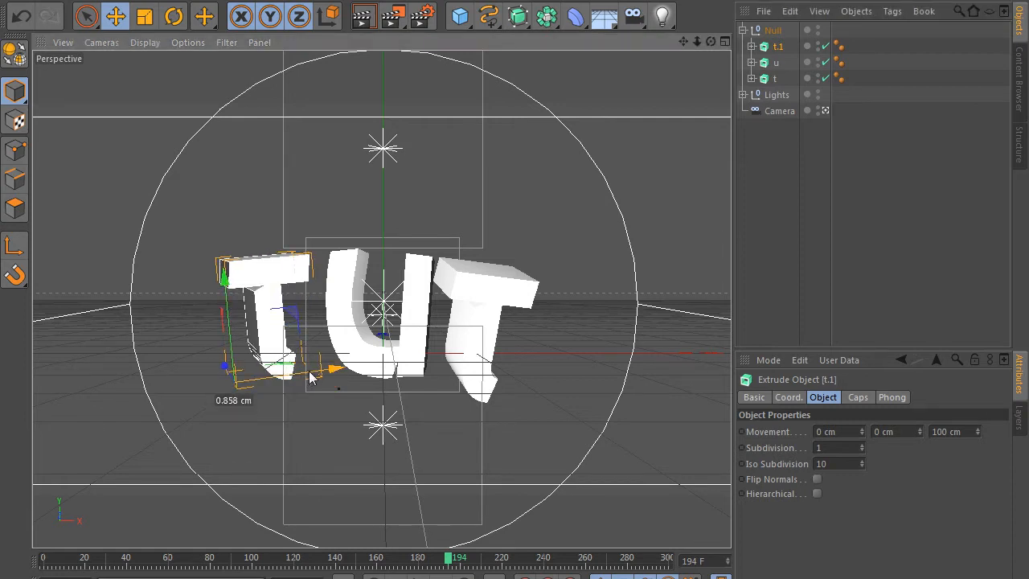
left_click_drag(312, 379, 320, 378)
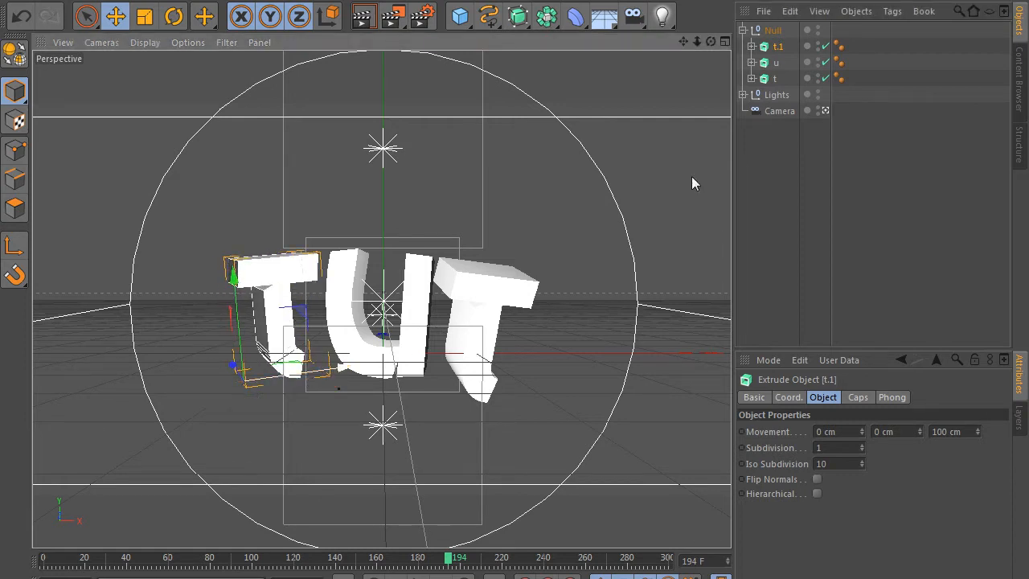
Step: Move the last letter t slightly upward and away from the u, leaving a small gap, and deselect it
left_click(775, 78)
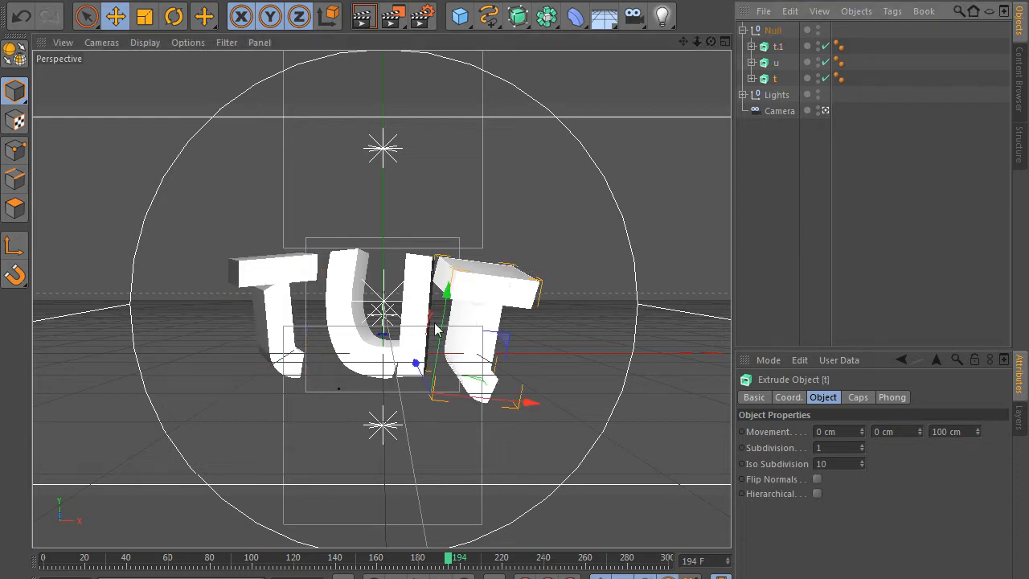
left_click_drag(438, 322, 545, 304)
left_click_drag(523, 390, 508, 394)
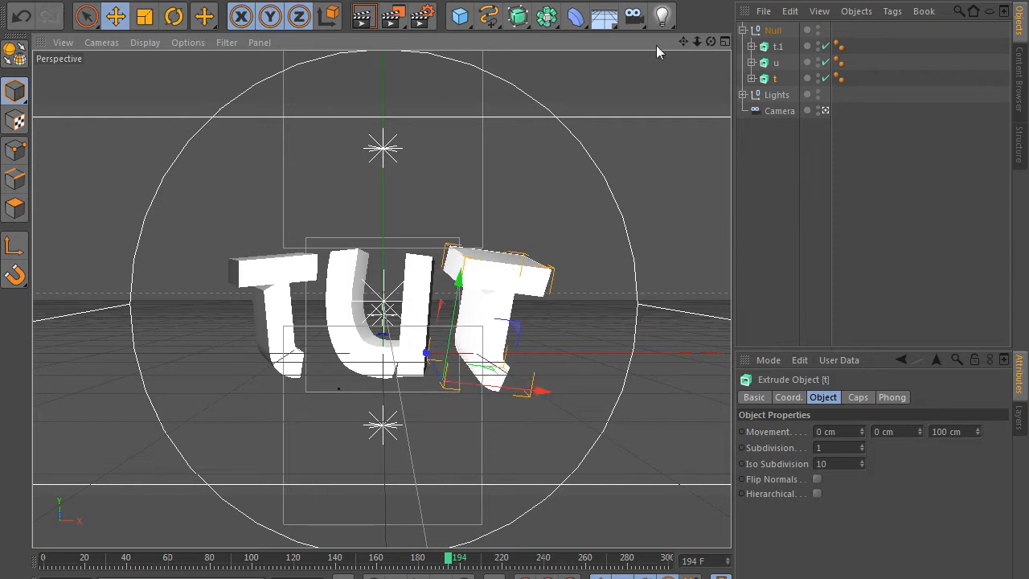
left_click(773, 146)
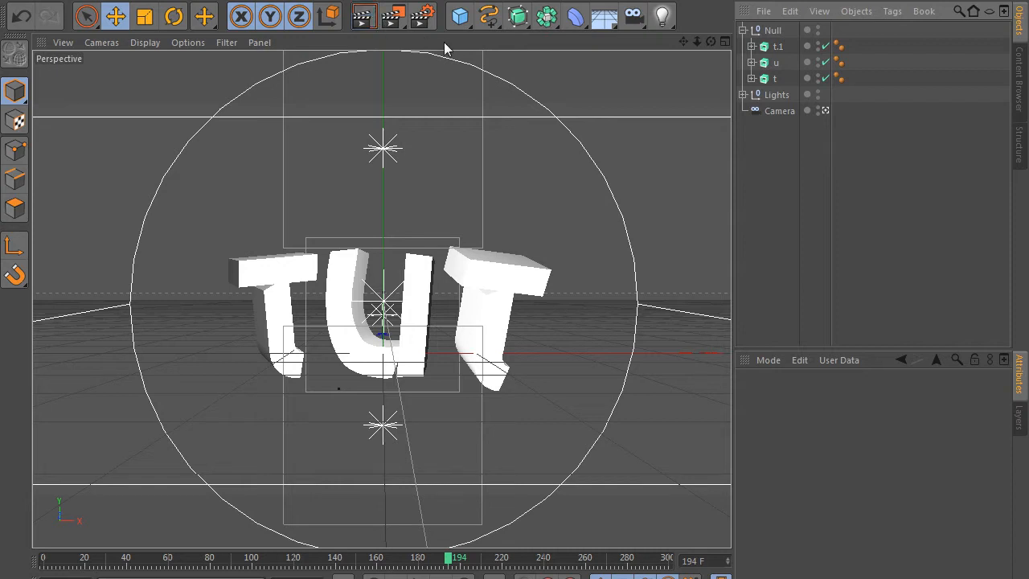
Step: Render the perspective view to check the spacing of the letters, and return to the normal viewport display
left_click(363, 16)
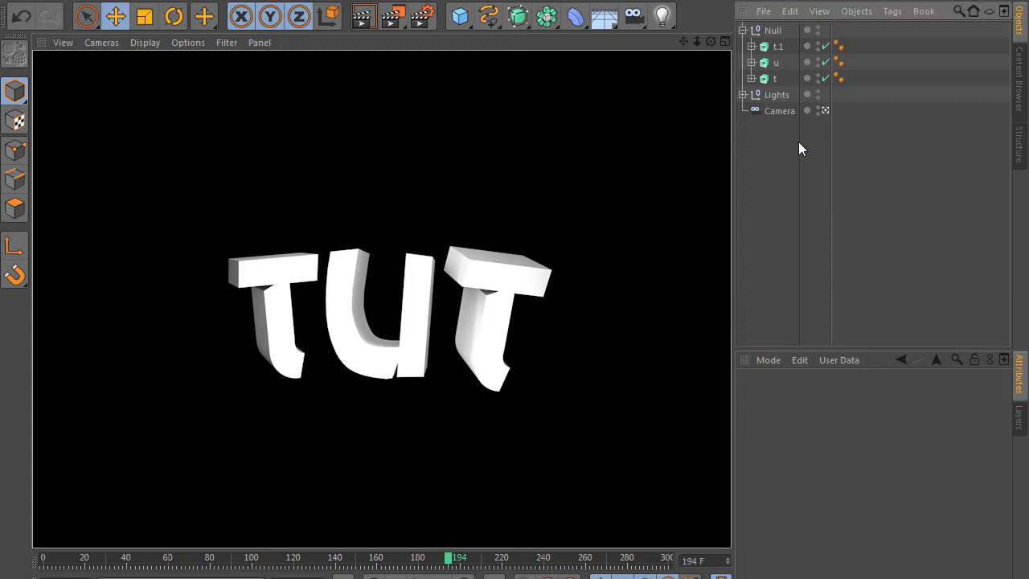
left_click(772, 62)
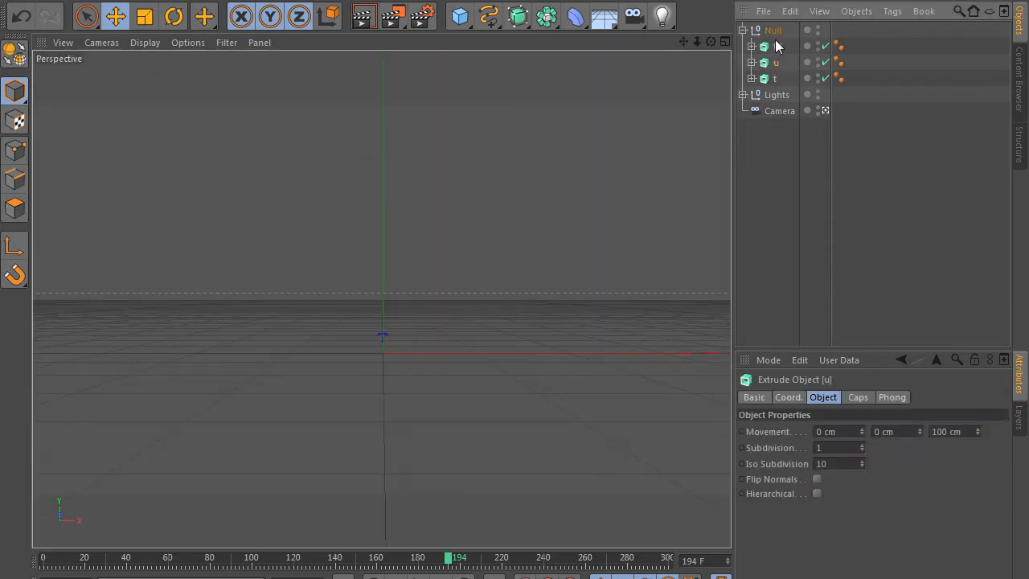
left_click(775, 49)
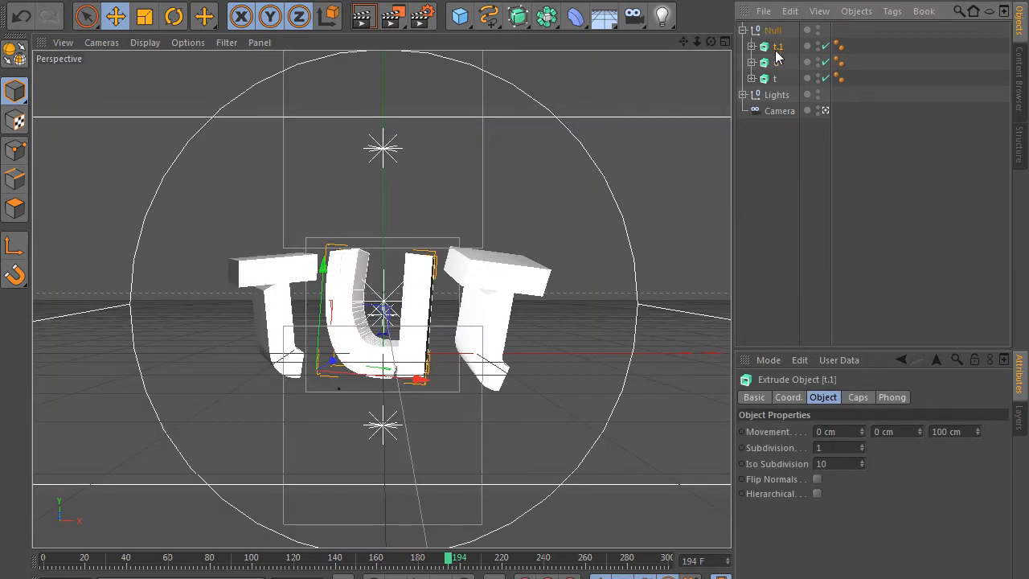
left_click(771, 176)
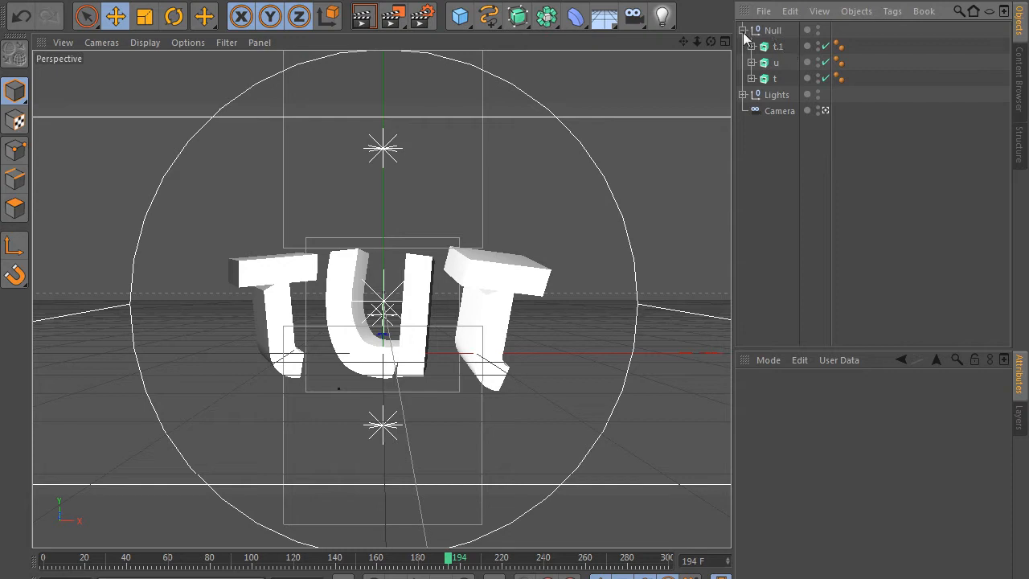
Step: Duplicate the three letters from the null to the top level of the hierarchy, and collapse the null
left_click(776, 48)
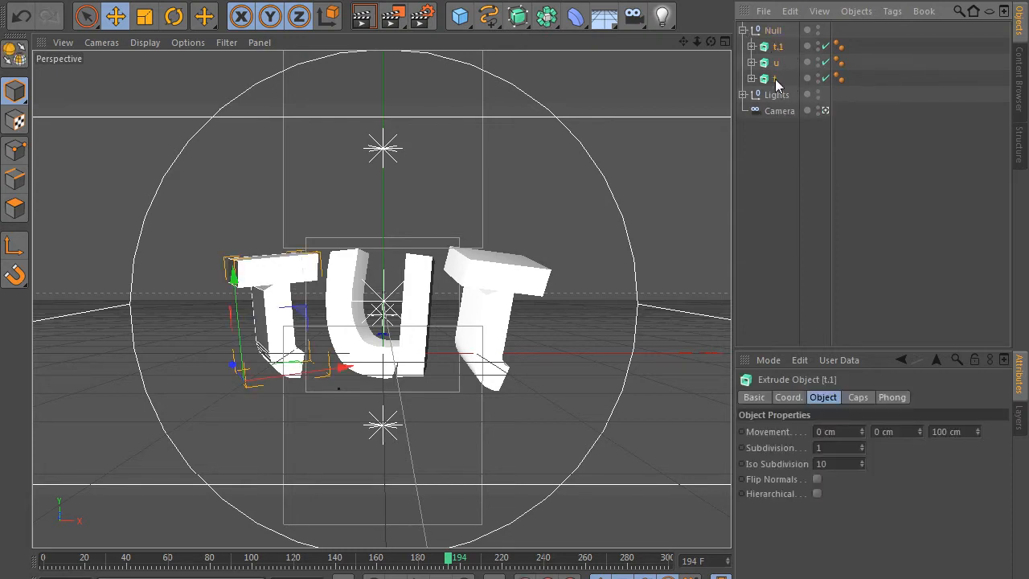
left_click(780, 80, "shift")
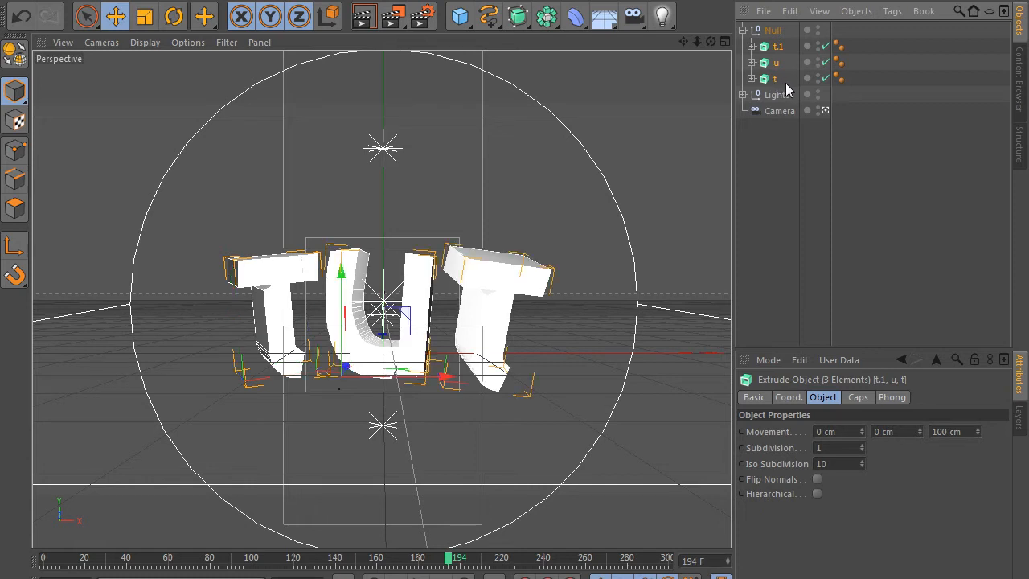
key("ctrl+v")
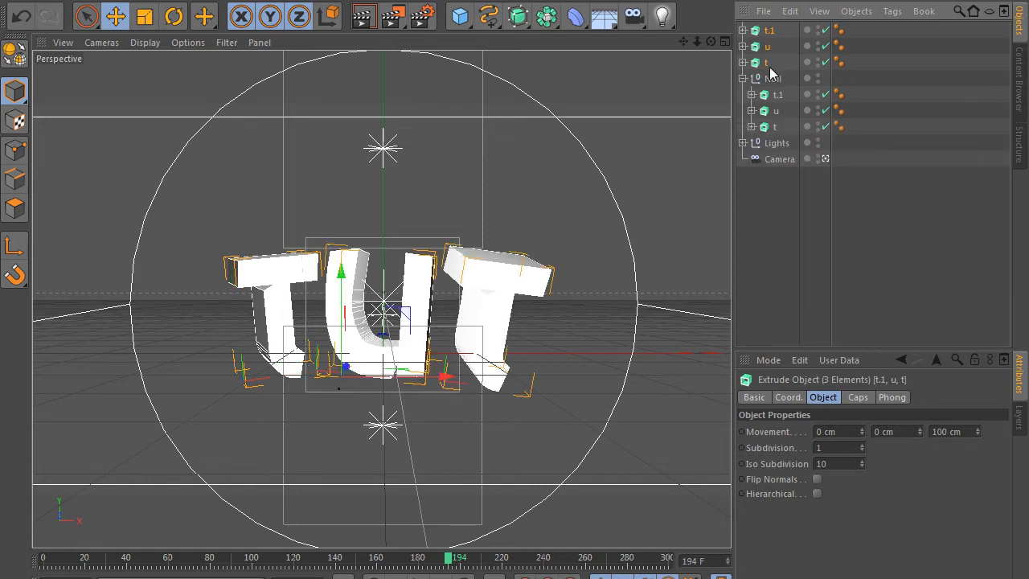
left_click(744, 79)
left_click(758, 119)
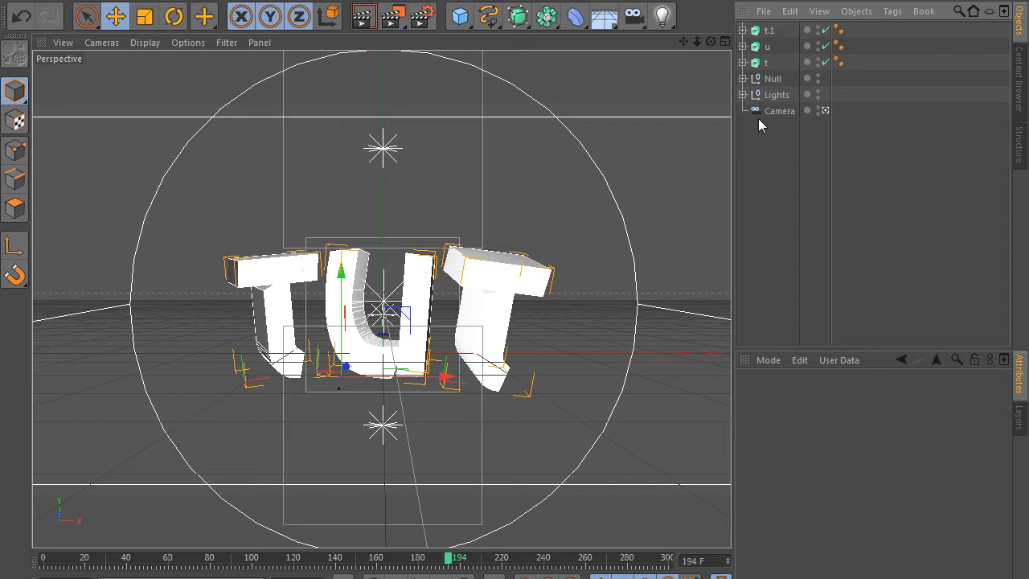
Step: Add an Atom Array object and duplicate it twice so there is one for each letter
left_click(549, 19)
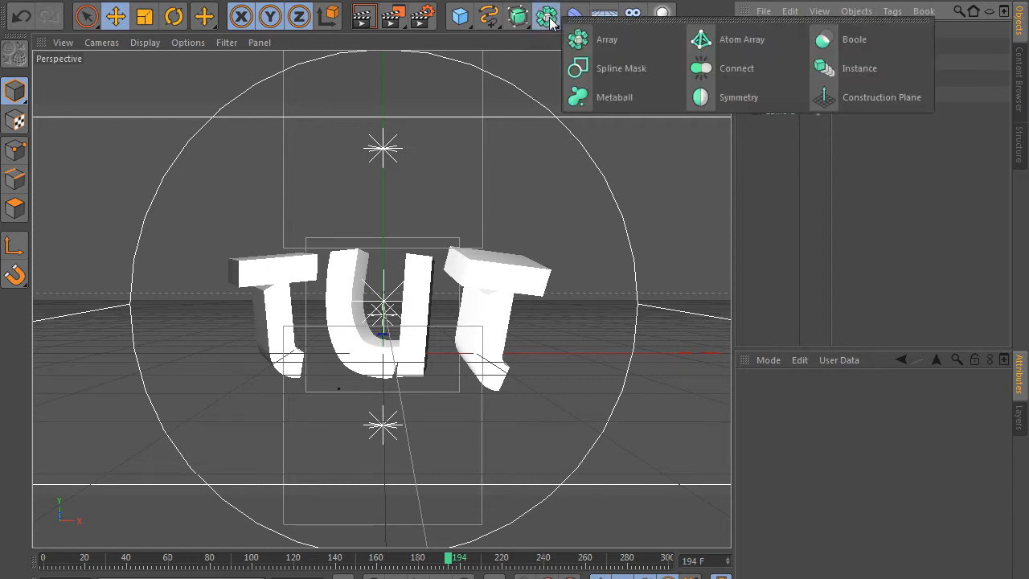
left_click(747, 43)
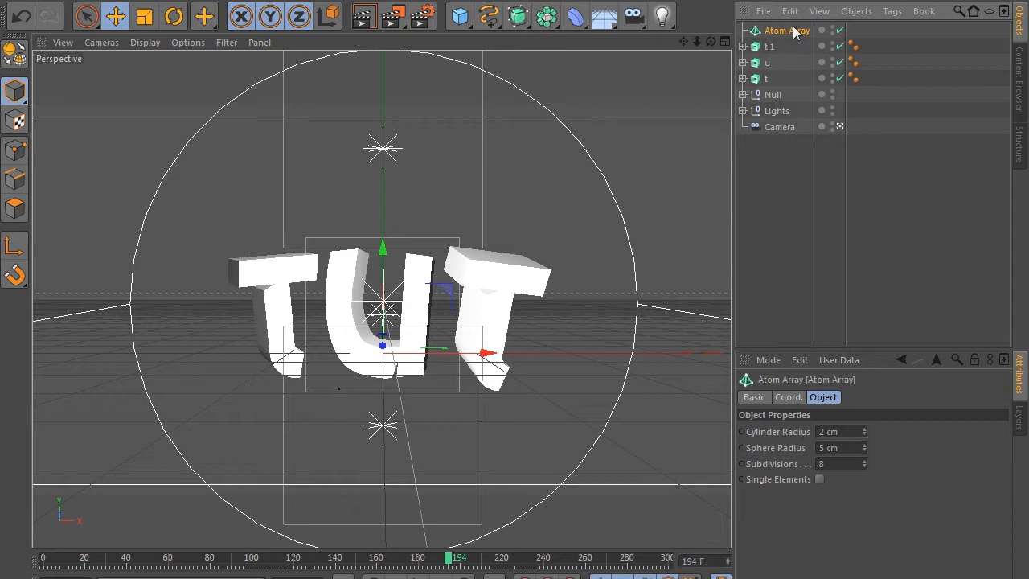
key("ctrl+v")
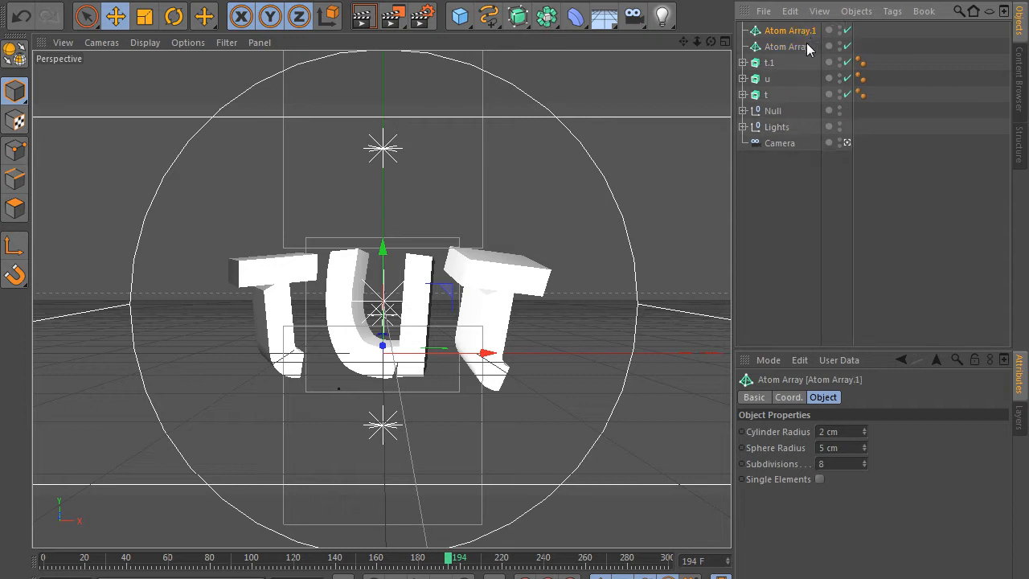
key("ctrl+v")
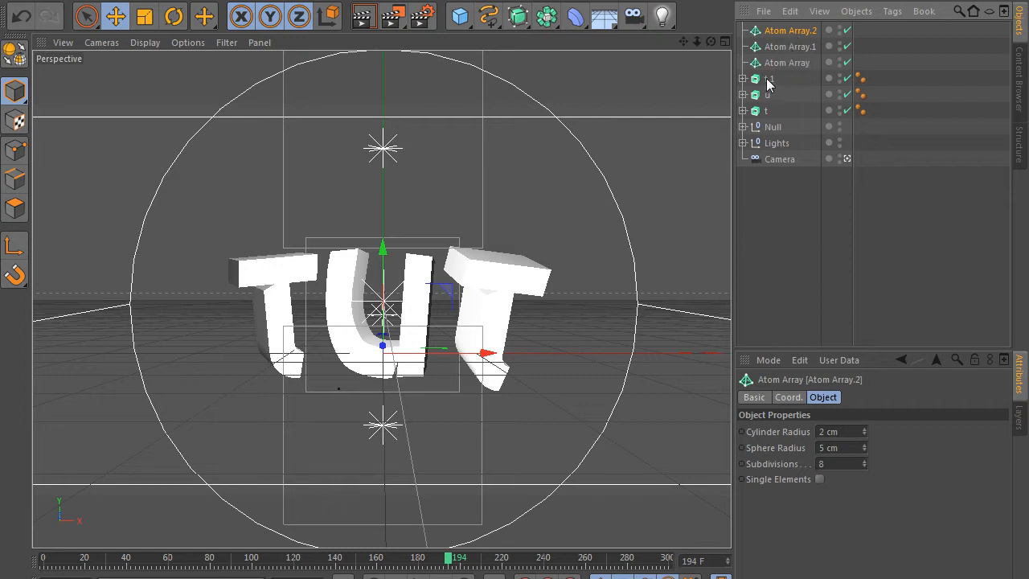
Step: Parent t.1 to Atom Array, u to Atom Array.1 and t to Atom Array.2, and collapse all three arrays
left_click_drag(767, 80, 780, 47)
left_click_drag(765, 112, 769, 32)
left_click(743, 31)
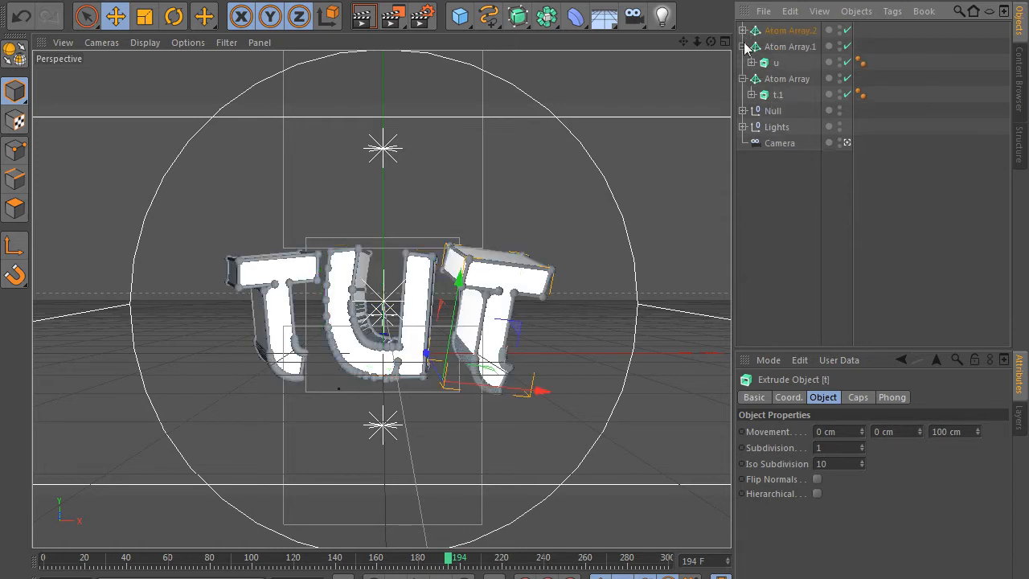
left_click(744, 47)
left_click(743, 63)
Step: Set the cylinder radius and sphere radius of all three Atom Arrays to 0.9 cm
left_click(776, 62)
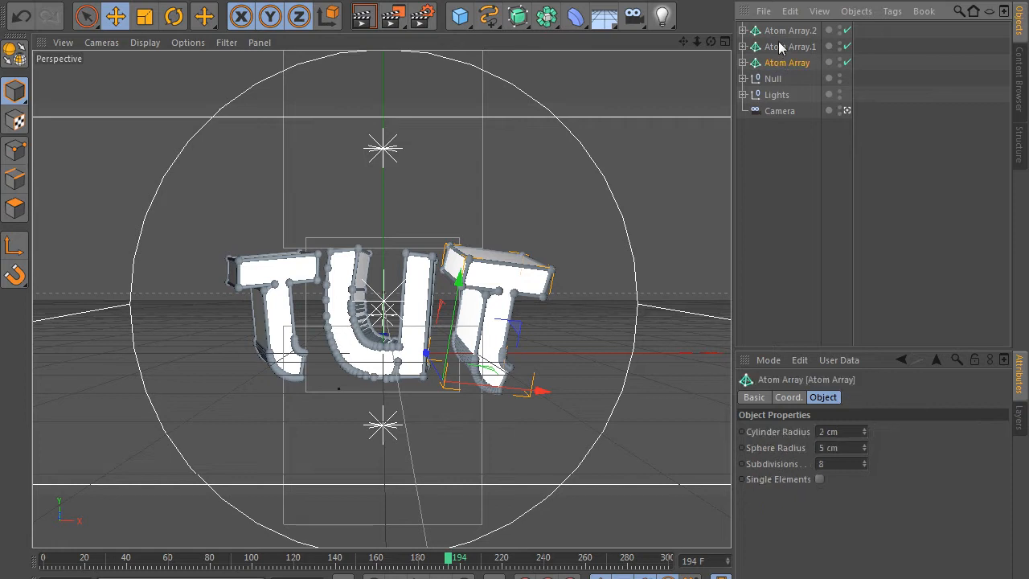
left_click(782, 31, "shift")
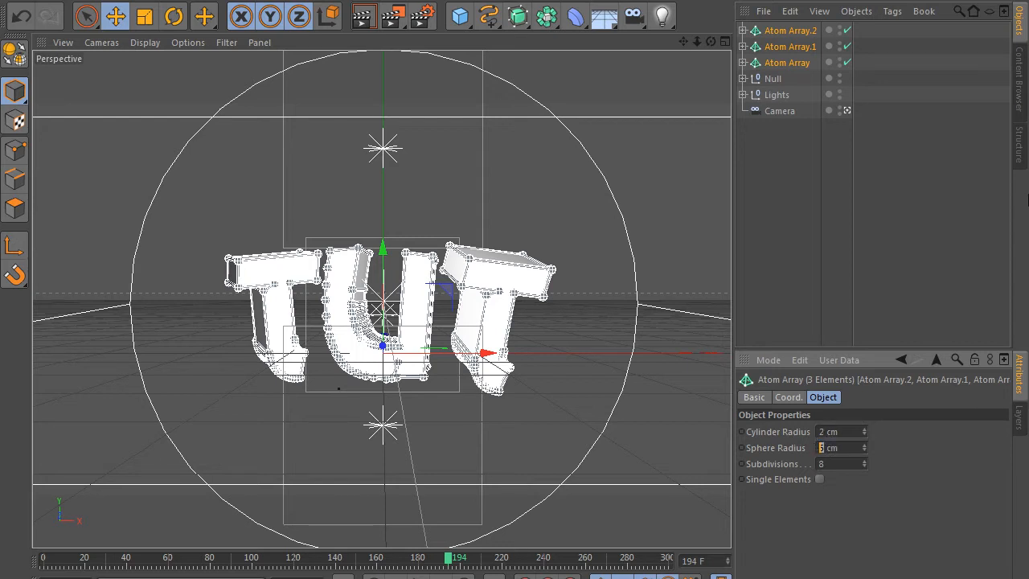
type("5")
key("Return")
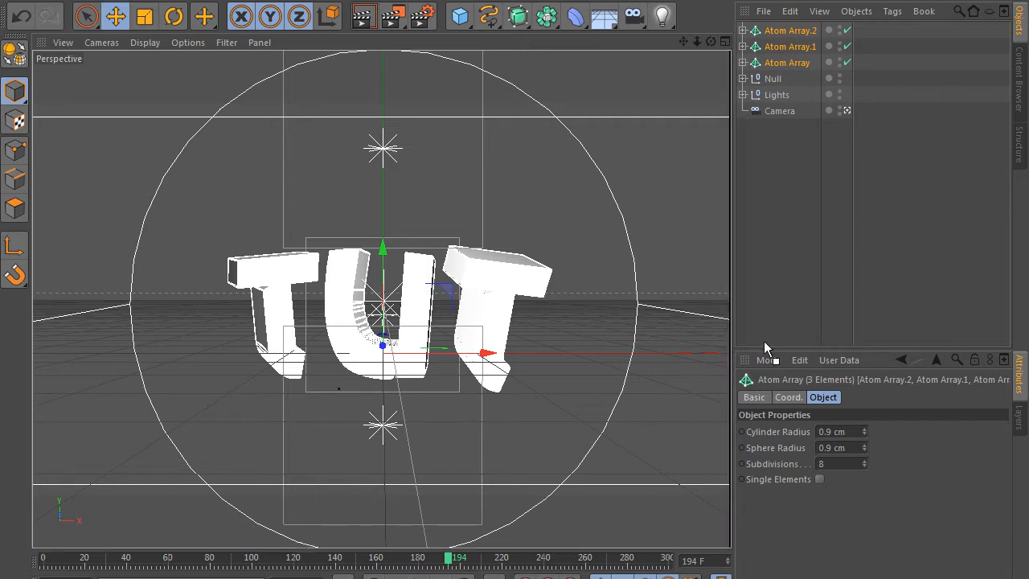
Step: Apply the Yellow - AcrezHD material to Atom Array.2 and copy its texture tag to Atom Array.1 and Atom Array
left_click(870, 349)
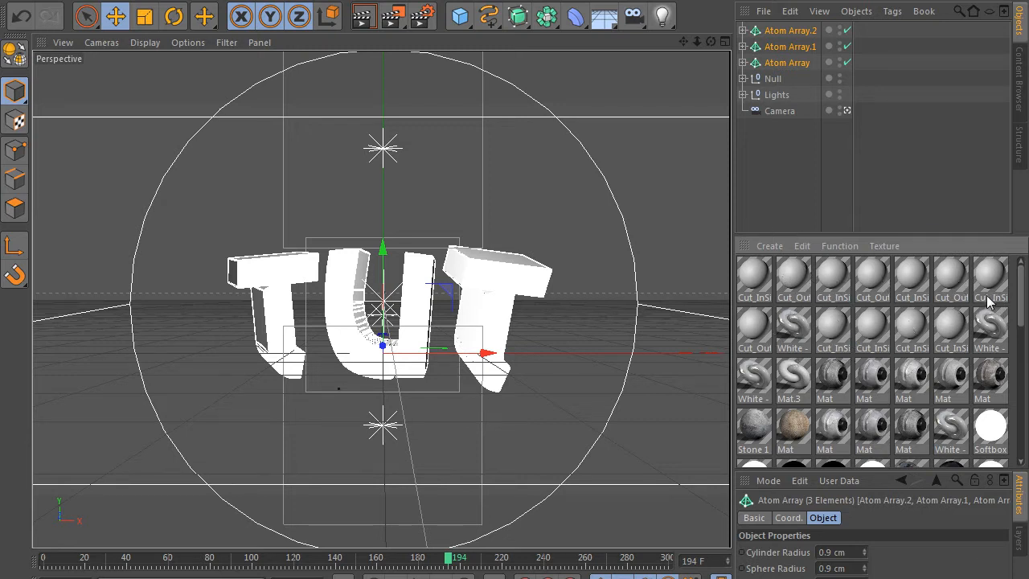
left_click_drag(1023, 293, 1013, 345)
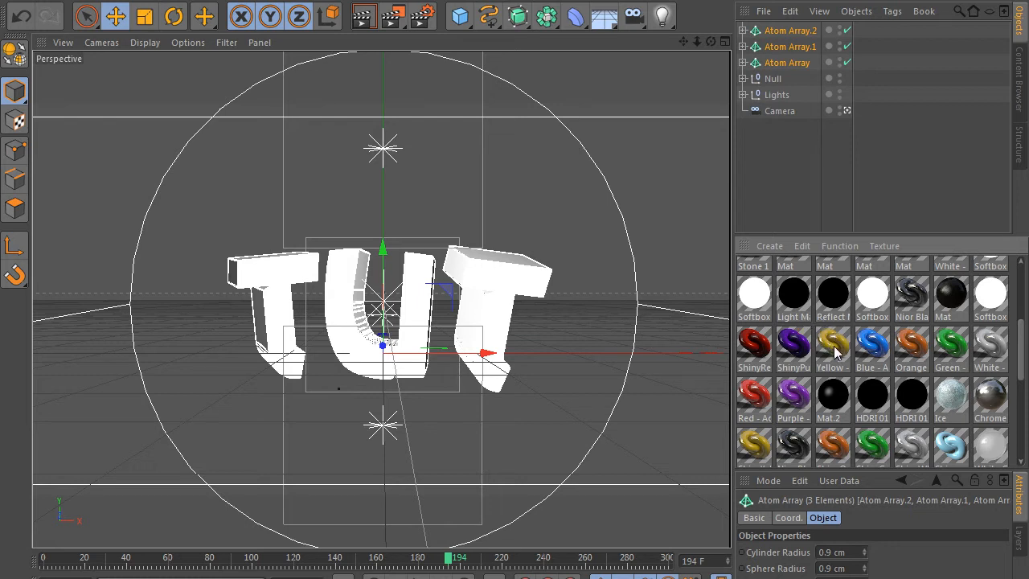
left_click_drag(836, 351, 786, 30)
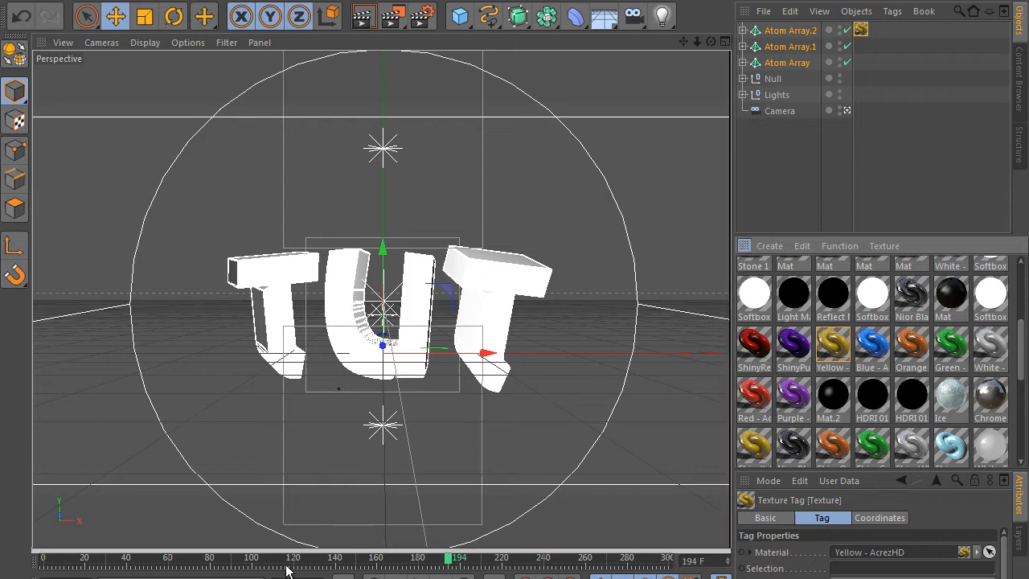
left_click_drag(287, 565, 287, 578)
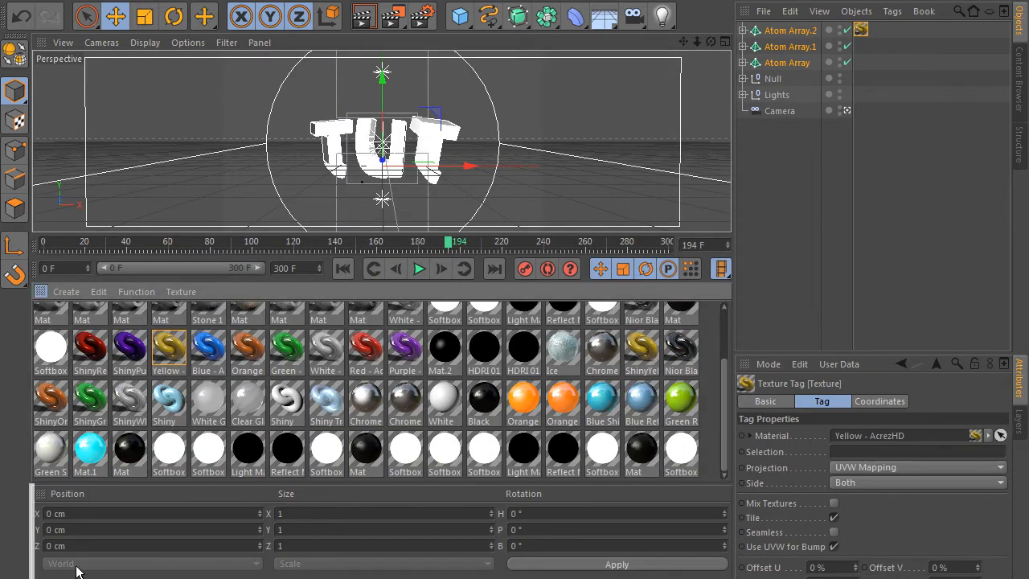
left_click_drag(76, 567, 79, 578)
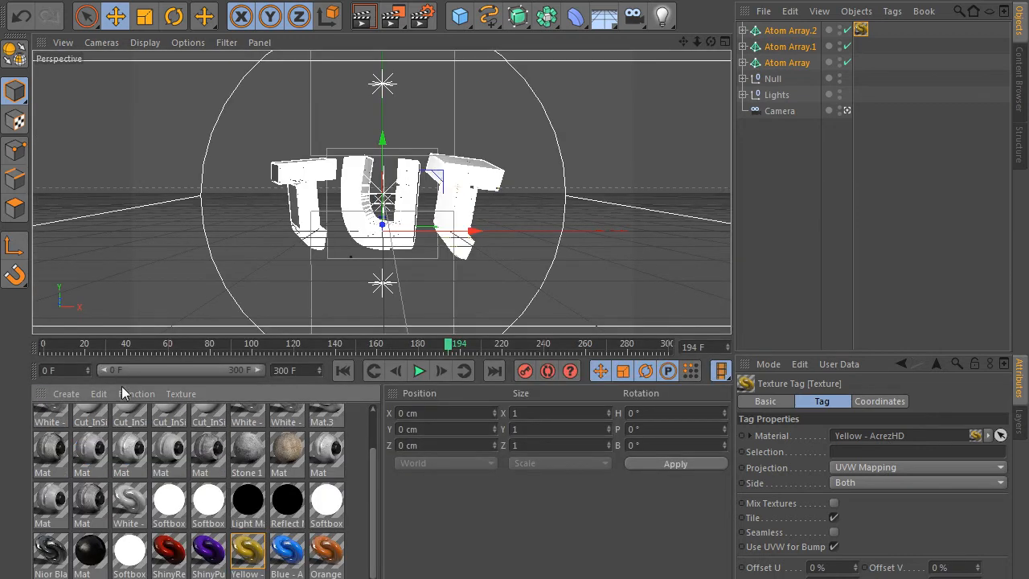
left_click_drag(121, 385, 123, 578)
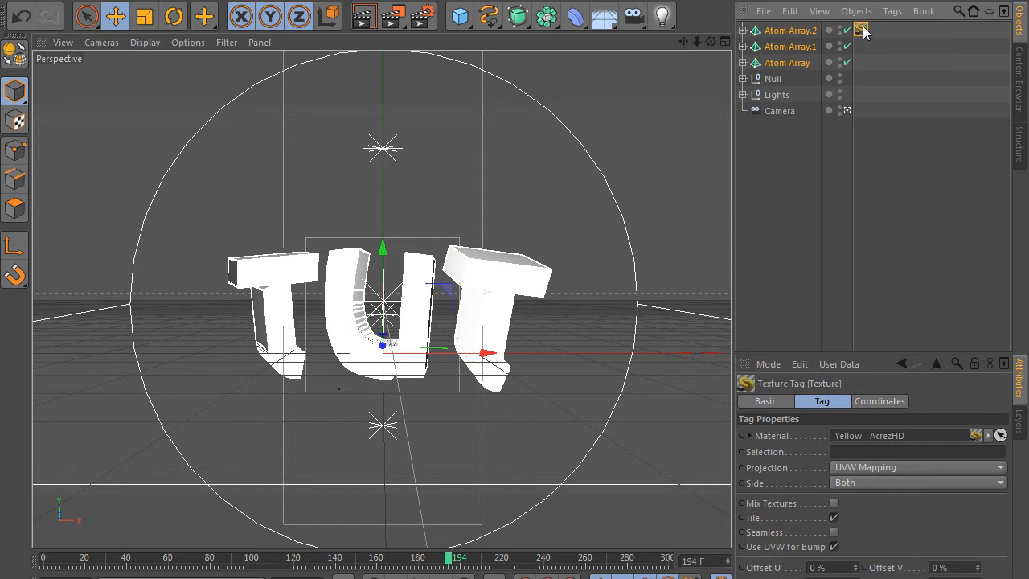
left_click_drag(864, 31, 869, 60, "ctrl")
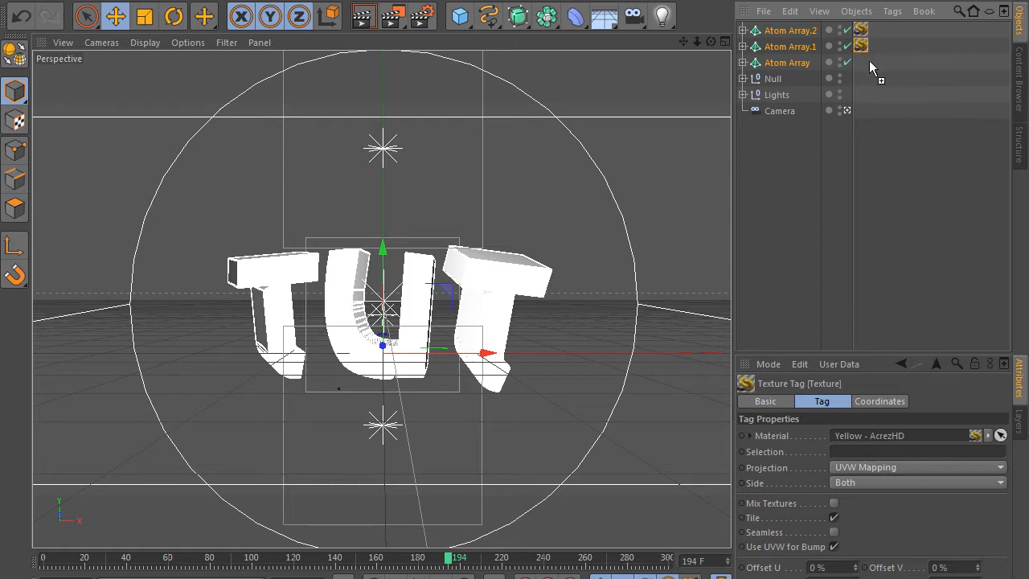
left_click(852, 166)
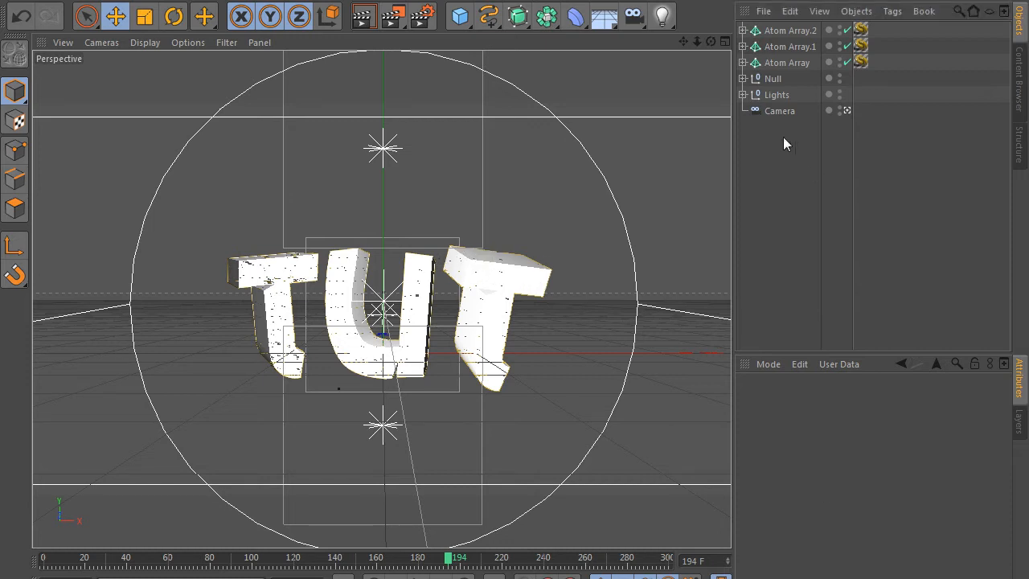
Step: Duplicate the null's three letters at the top level, and delete the duplicated Extrude objects without their children to leave only the splines
left_click(745, 76)
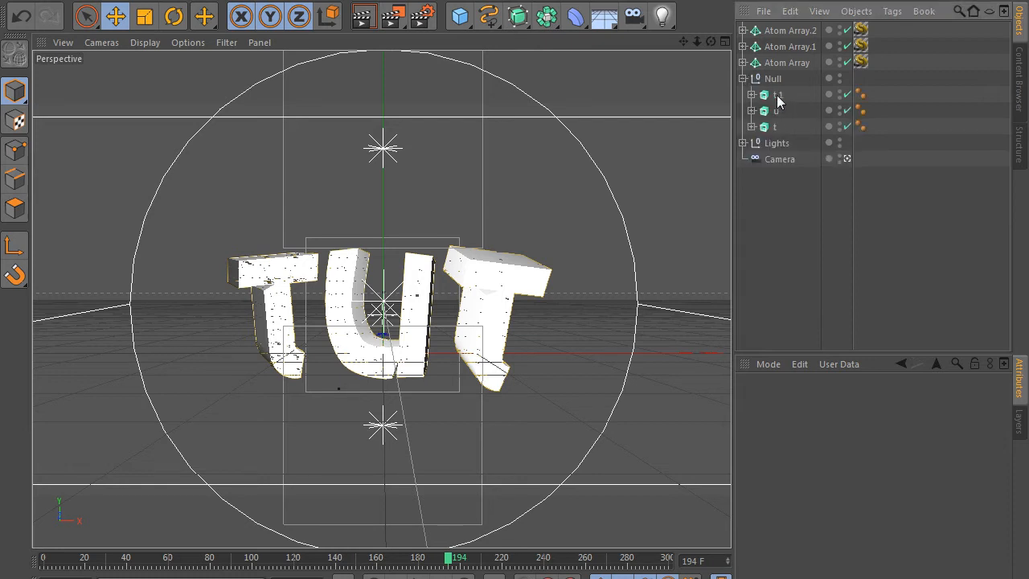
left_click(777, 96)
left_click(774, 127, "shift")
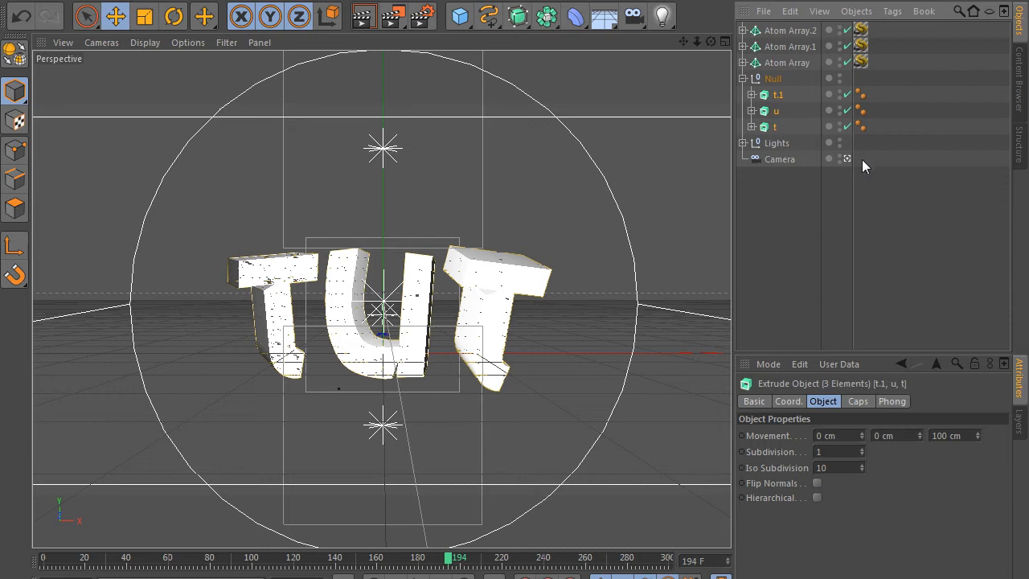
key("ctrl+c")
key("ctrl+v")
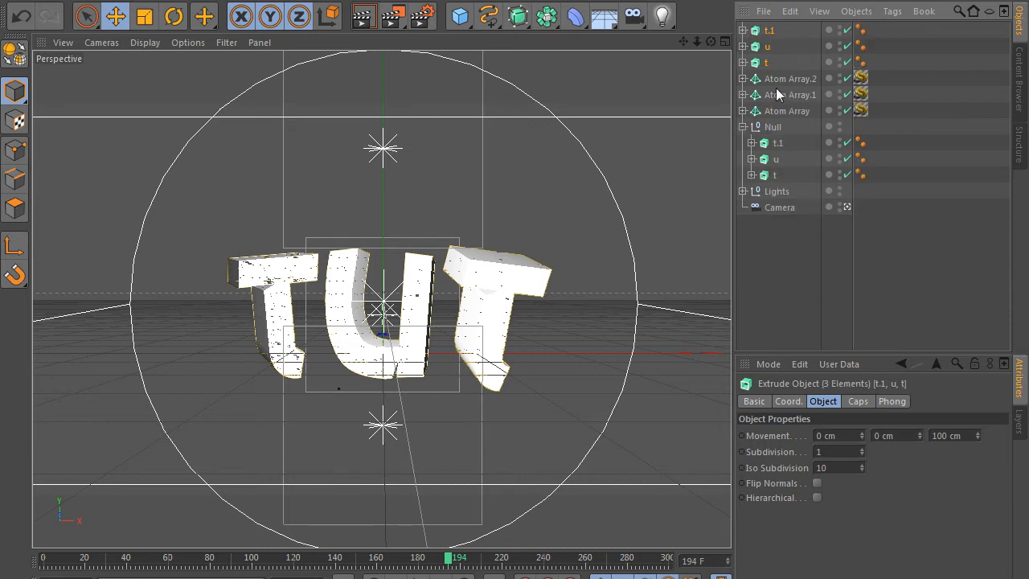
left_click(744, 126)
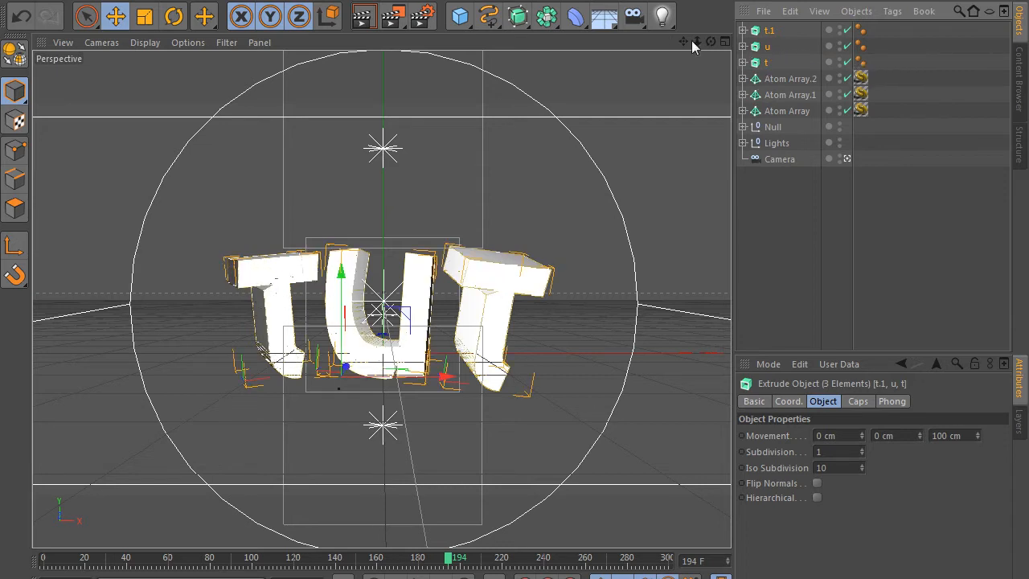
right_click(772, 34)
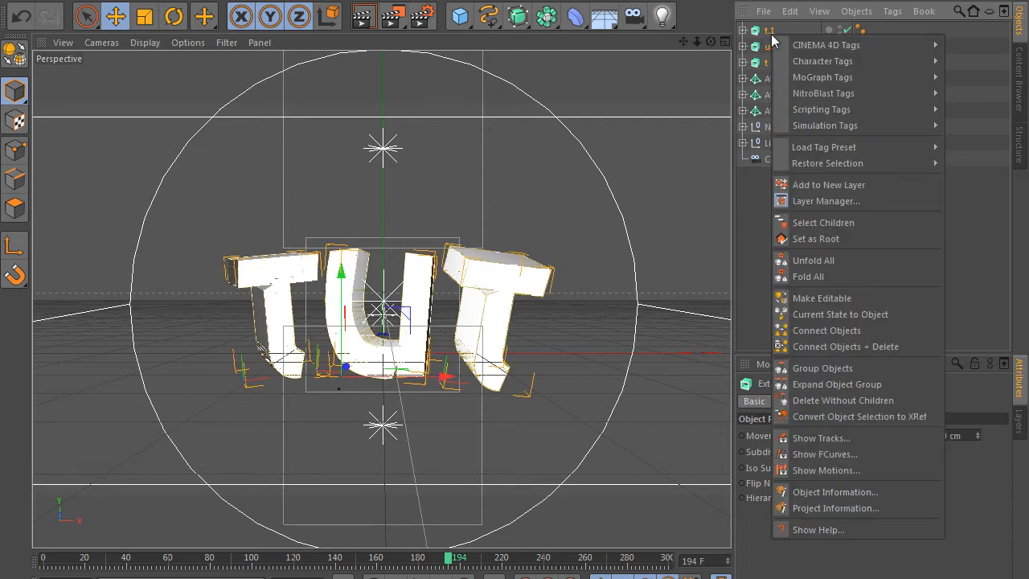
left_click(846, 400)
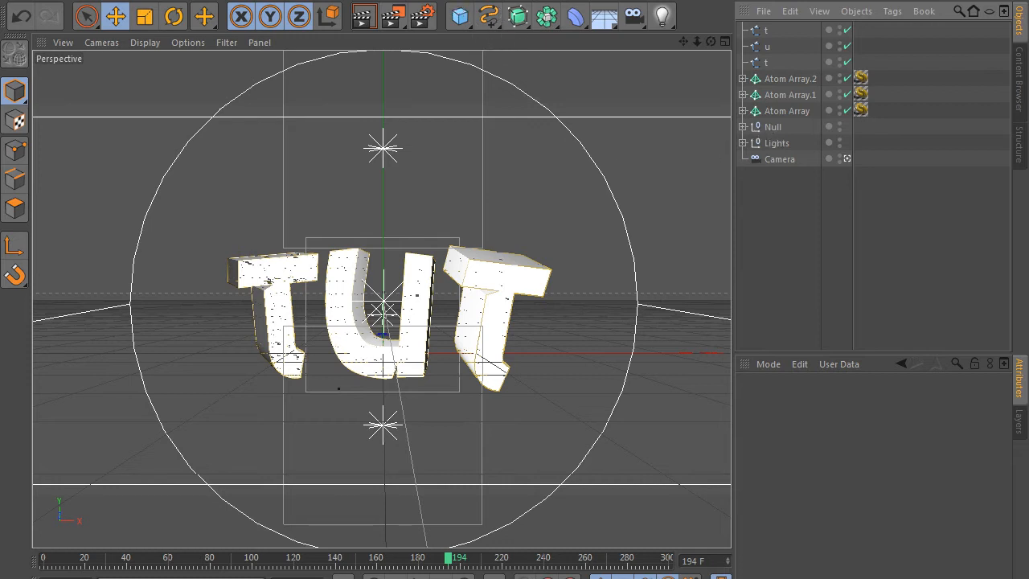
Step: Add a Reeper X object and duplicate it so there is one for each letter spline, deleting the surplus copy
left_click(449, 1)
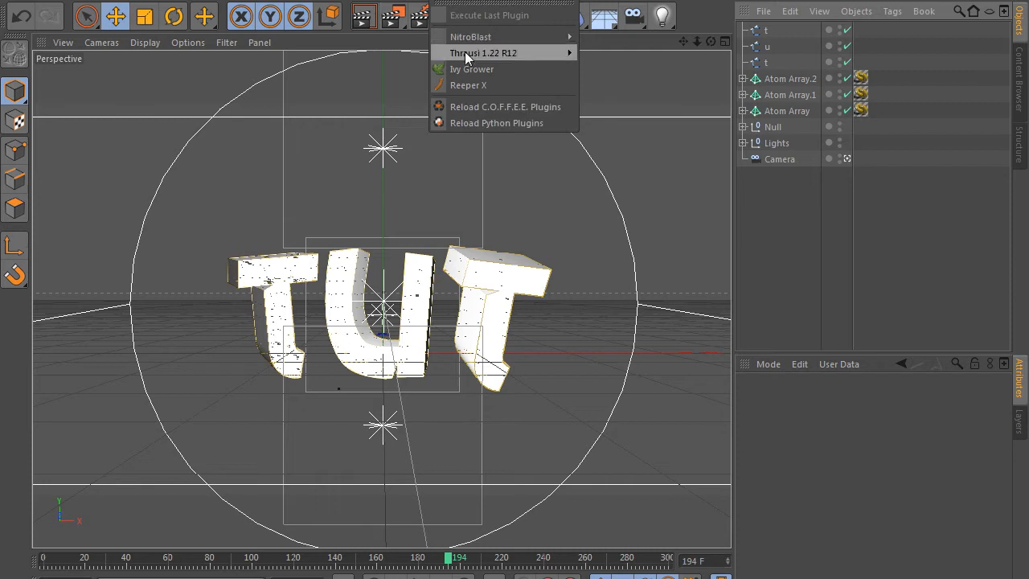
left_click(477, 85)
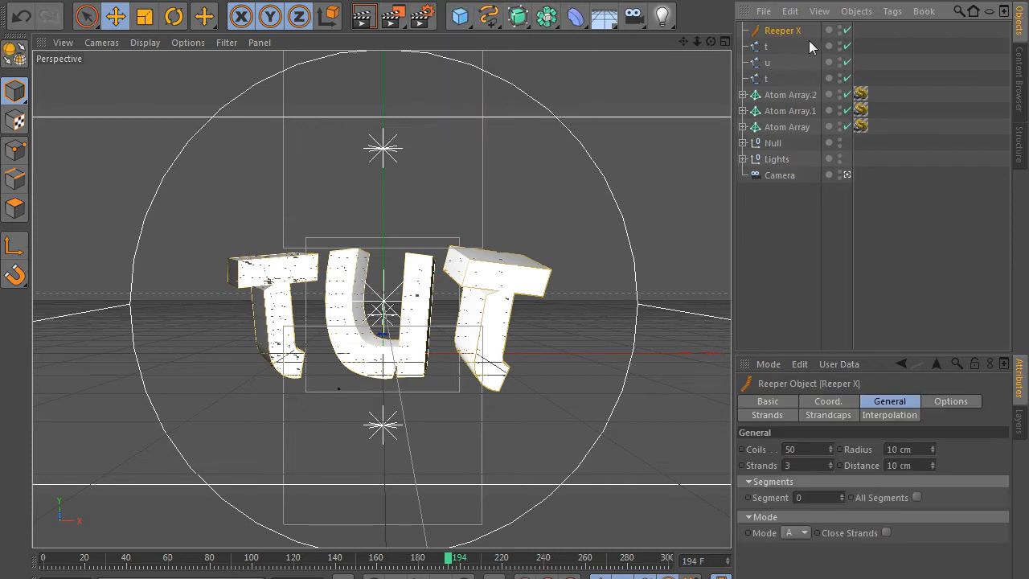
key("ctrl+c")
key("ctrl+v")
key("ctrl+v")
key("ctrl+v")
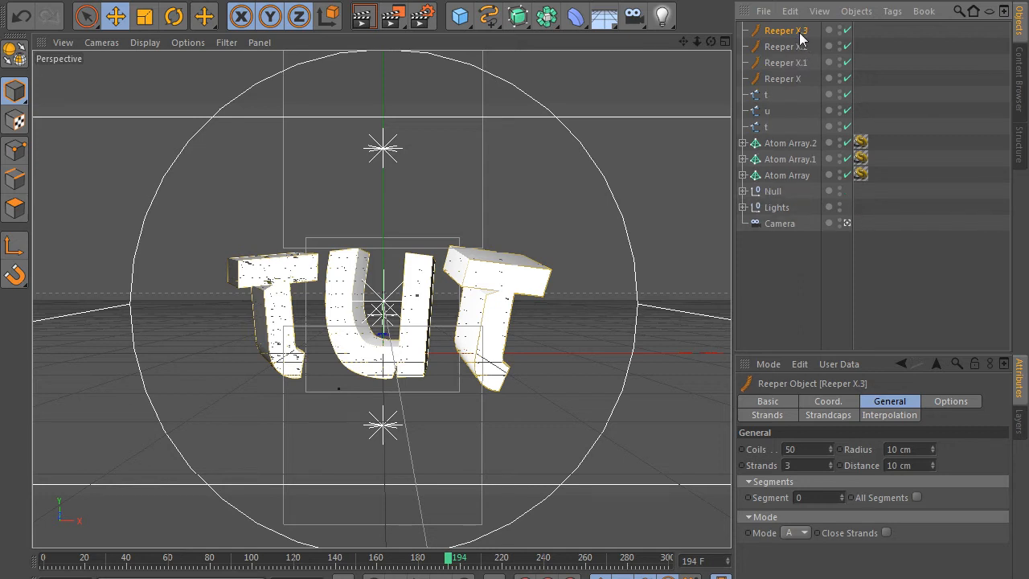
key("Delete")
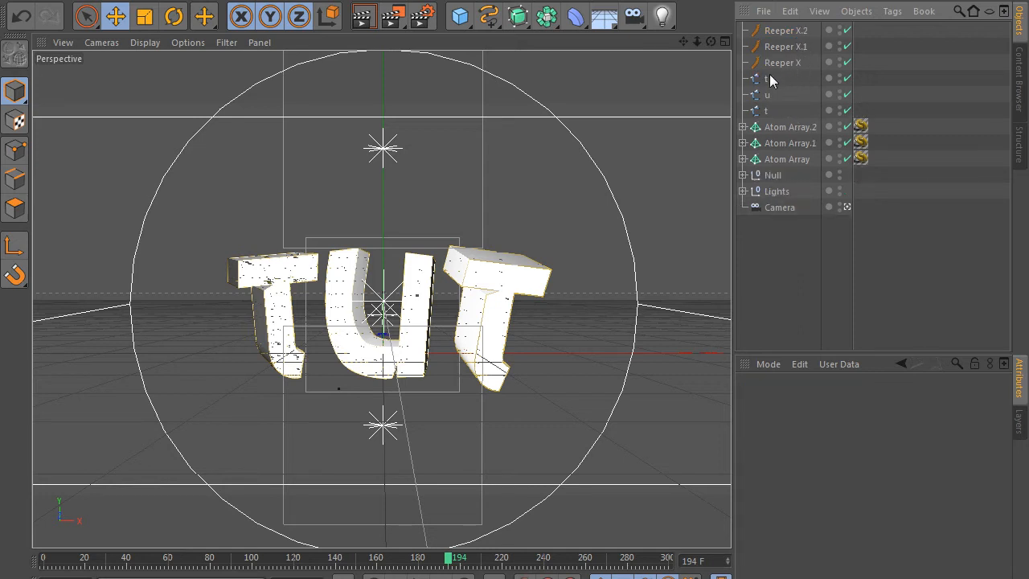
Step: Parent one t spline to Reeper X, u to Reeper X.1 and the other t to Reeper X.2, and collapse the Reeper objects
left_click_drag(762, 79, 775, 48)
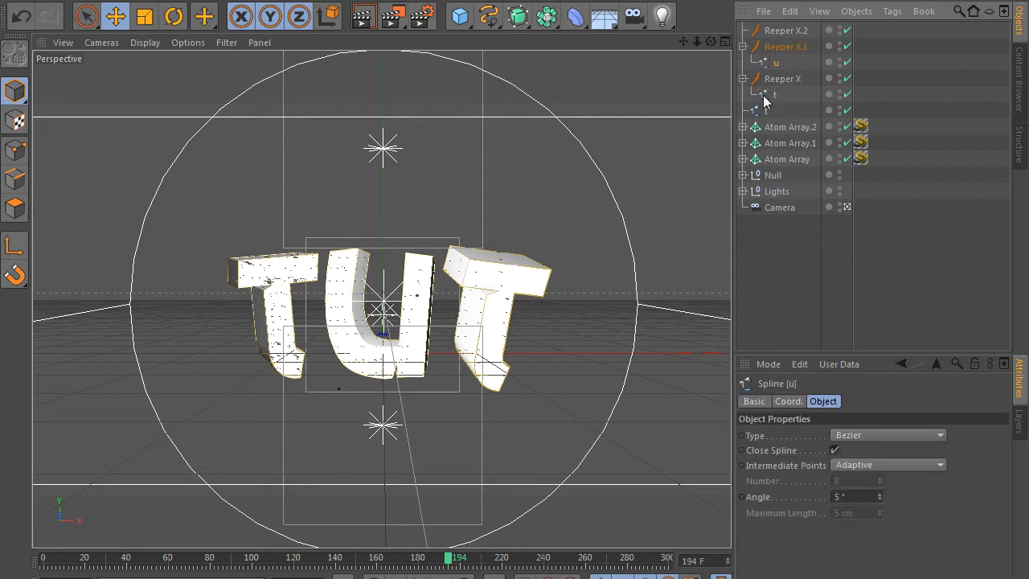
left_click_drag(763, 108, 742, 46)
left_click(743, 47)
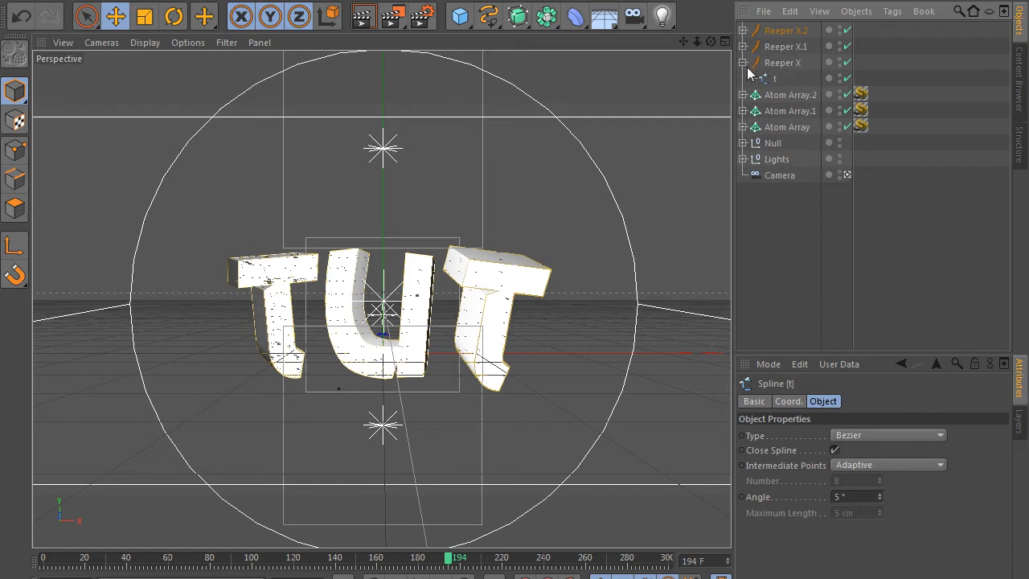
left_click(743, 63)
Step: Set all three Reeper X objects to a 1 cm radius, 1 strand and a 25 cm distance
left_click(773, 63)
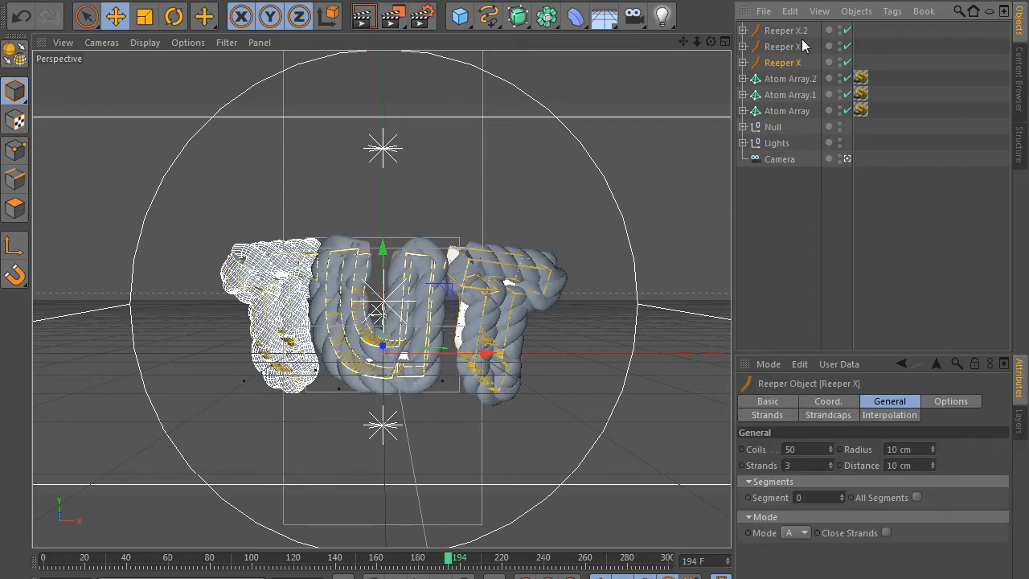
left_click(797, 33, "shift")
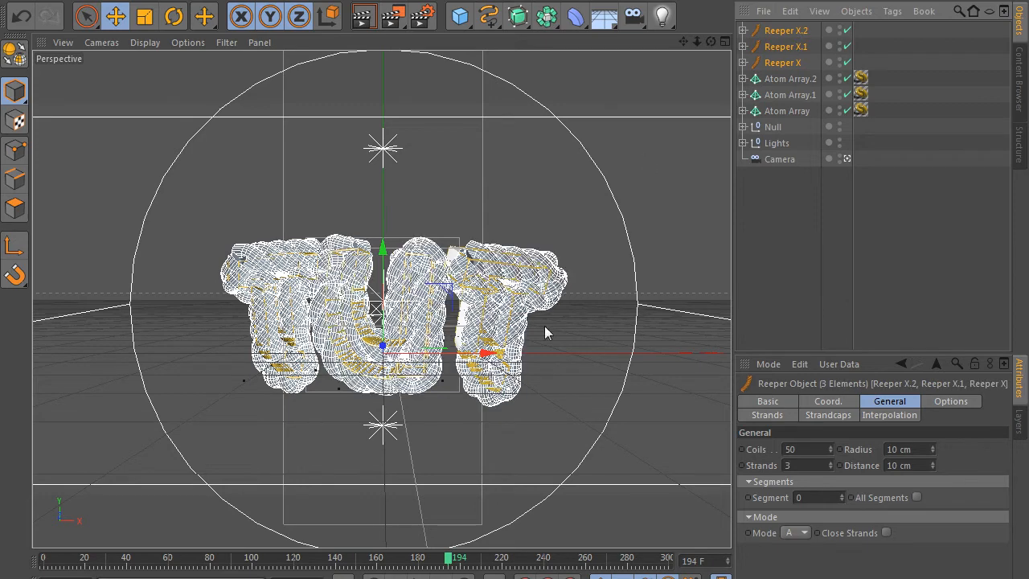
left_click(889, 448)
type("1")
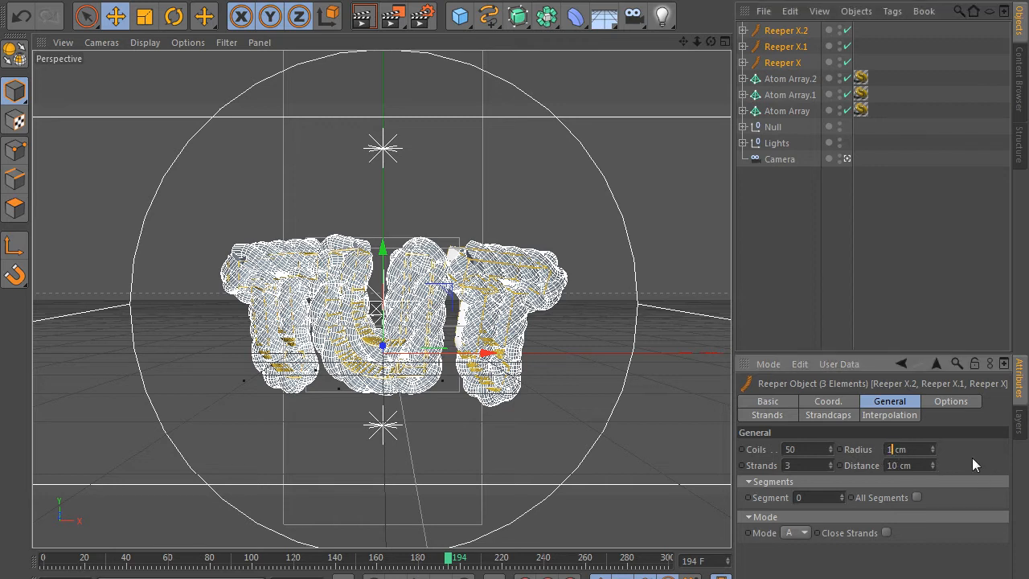
left_click_drag(807, 465, 779, 465)
type("1")
key("Return")
left_click(891, 465)
key("Return")
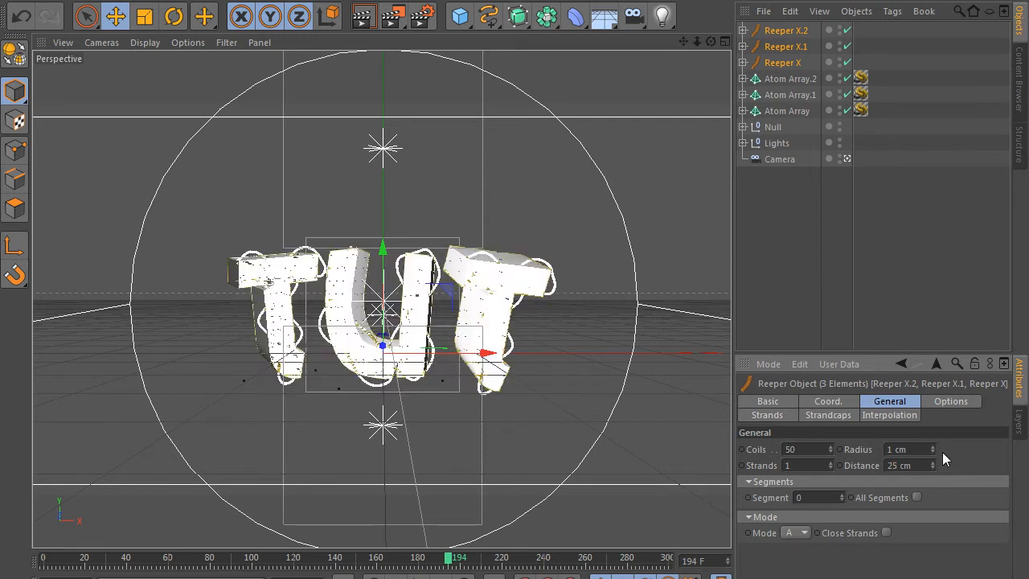
left_click(856, 273)
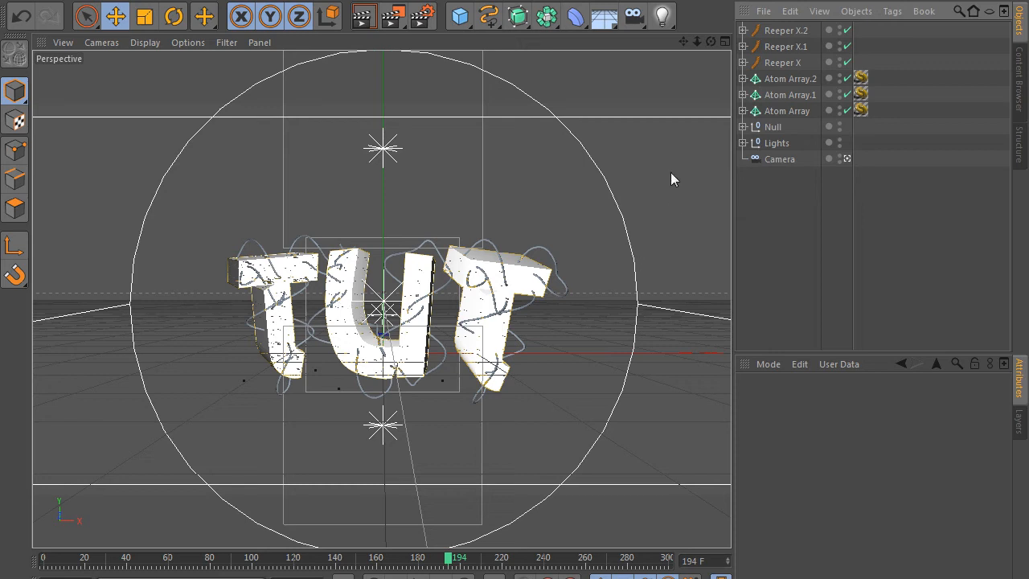
Step: Duplicate the extruded letters t.1, u and t from the null to the top level once more, and collapse the null
left_click(743, 127)
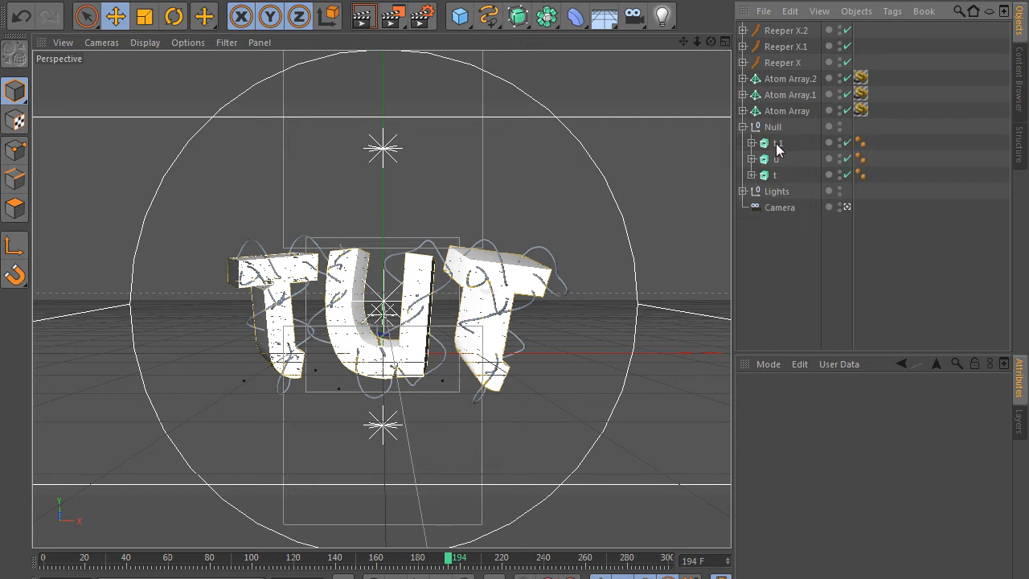
left_click(777, 145)
left_click(775, 174, "shift")
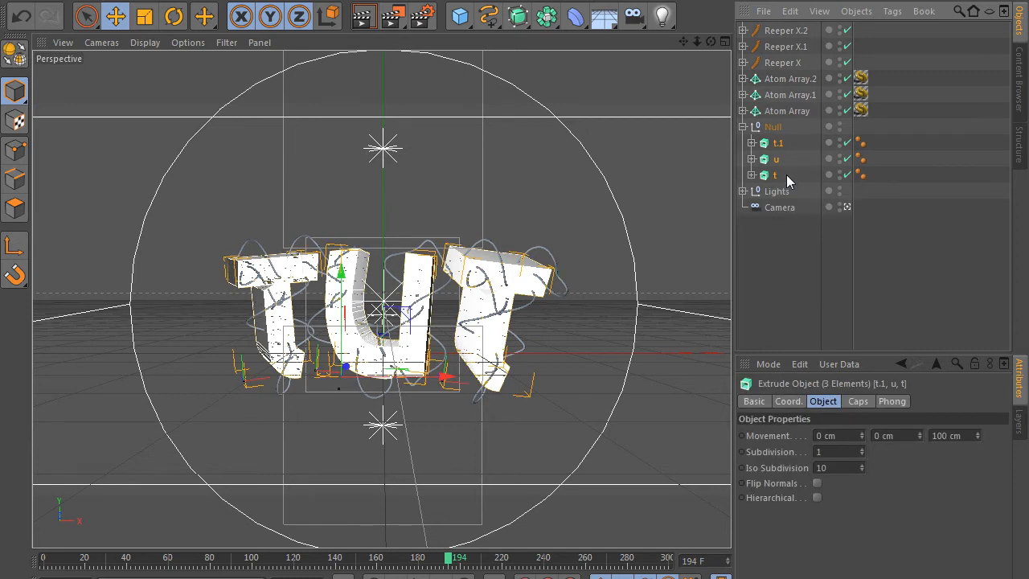
key("ctrl+v")
left_click(744, 175)
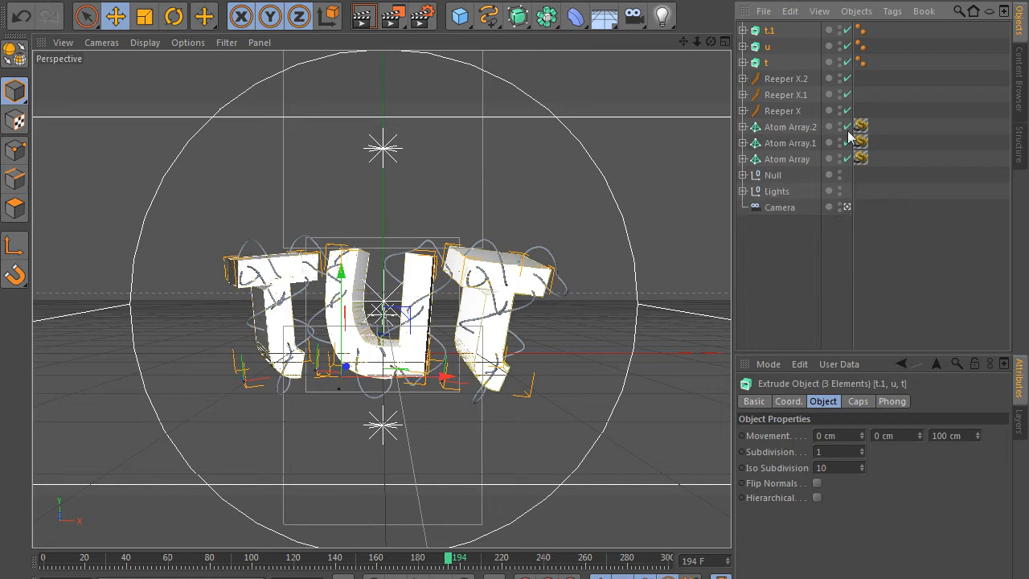
Step: Copy the Yellow - AcrezHD texture tag from the Atom Arrays to the three Reeper X objects and the three top-level letters
left_click_drag(862, 133, 862, 79)
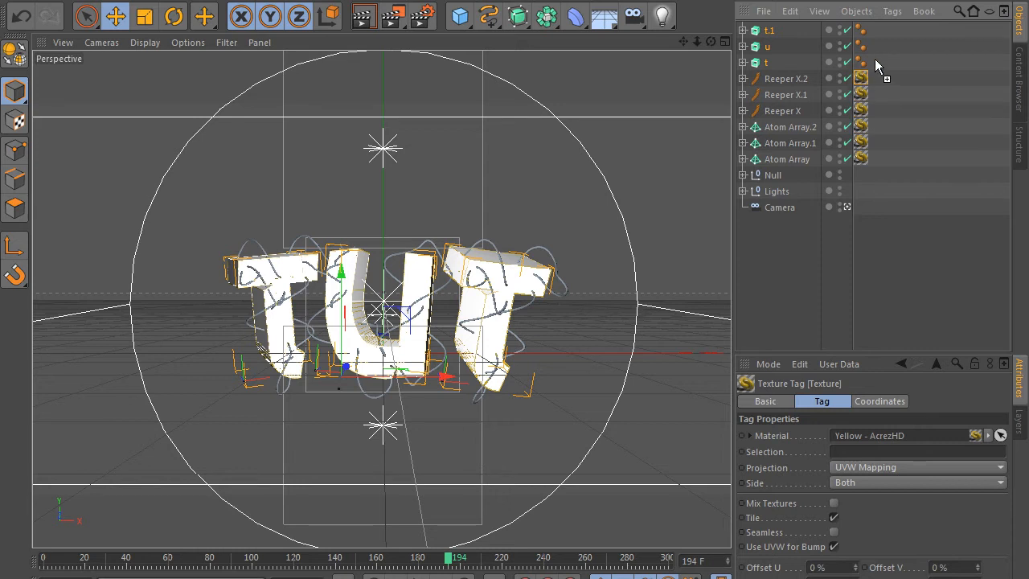
left_click_drag(876, 61, 877, 30, "ctrl")
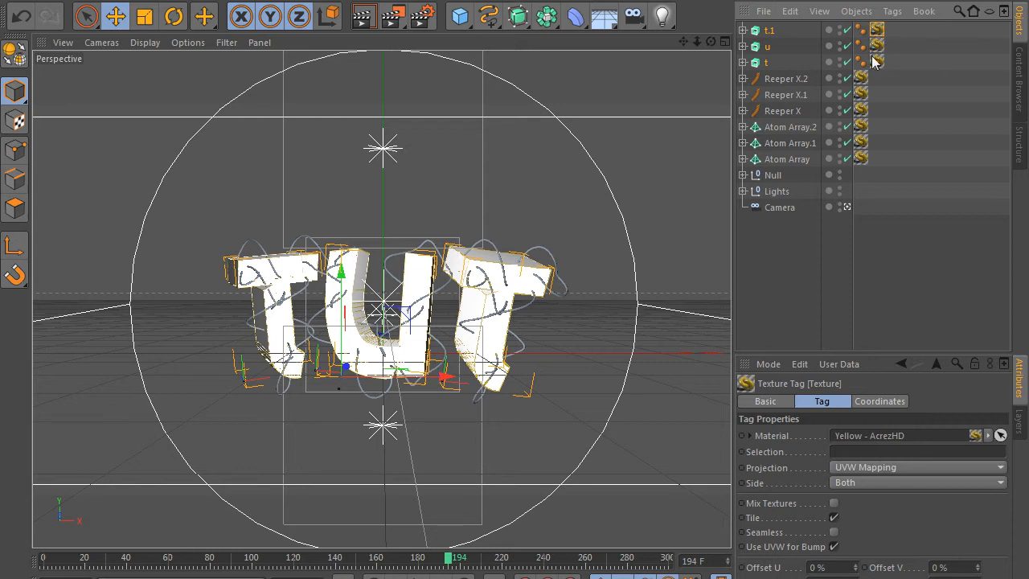
Step: Break the three top-level letters t.1, u and t with Thrausi, using 80 pieces in Random mode, and close its window
left_click(771, 32)
left_click(770, 64, "shift")
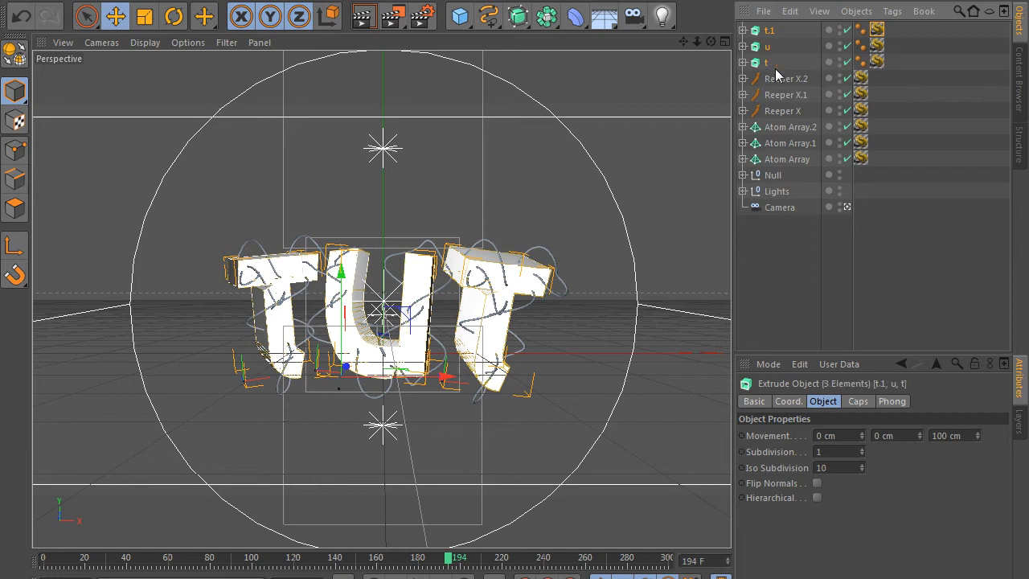
left_click(448, 1)
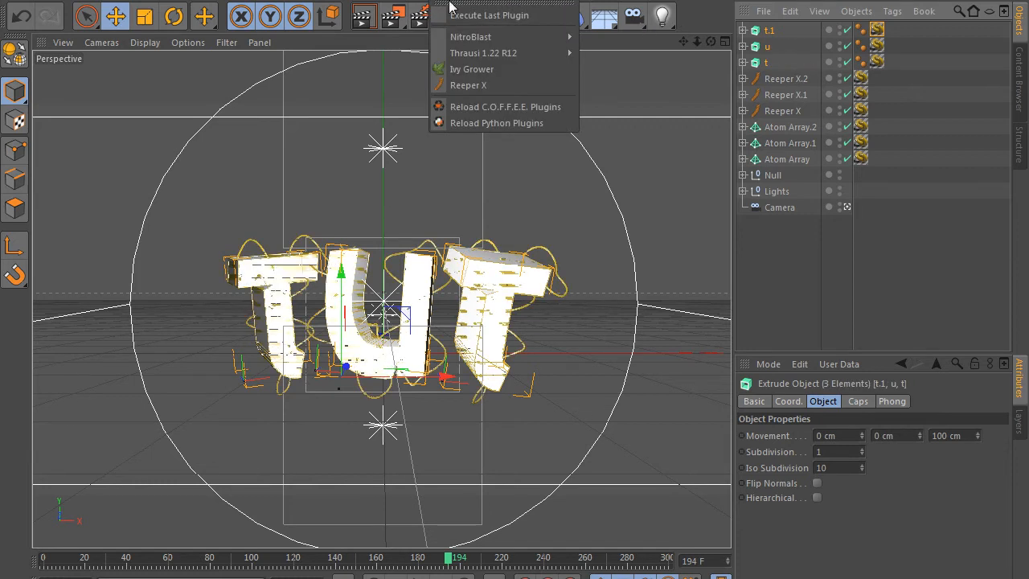
mouse_move(474, 54)
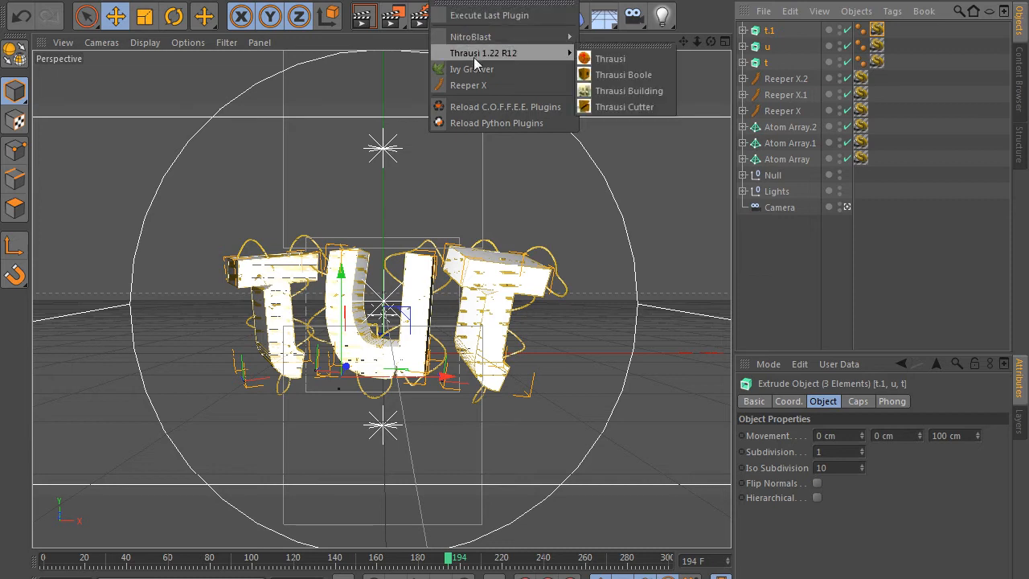
left_click(610, 60)
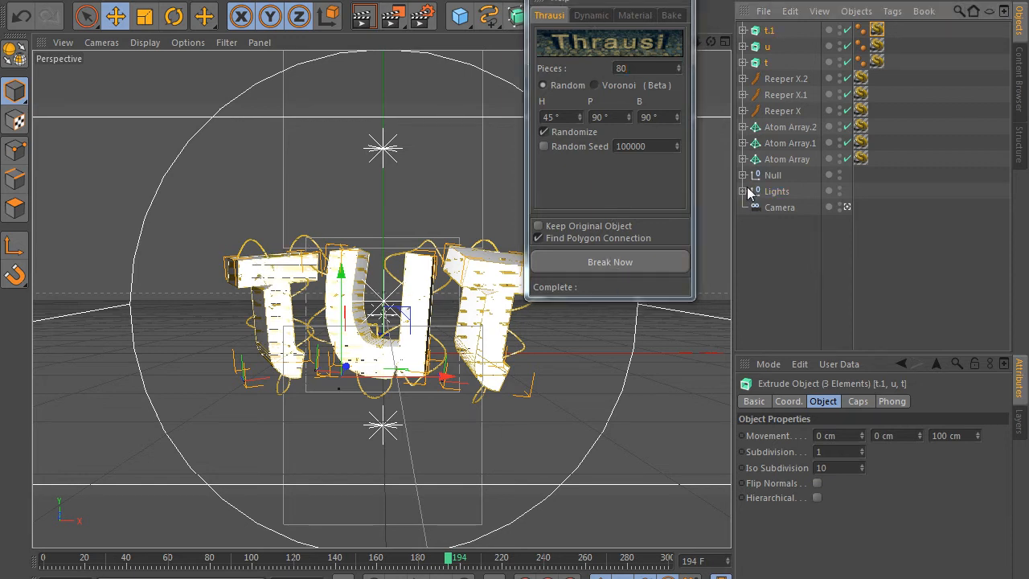
left_click_drag(557, 0, 553, 134)
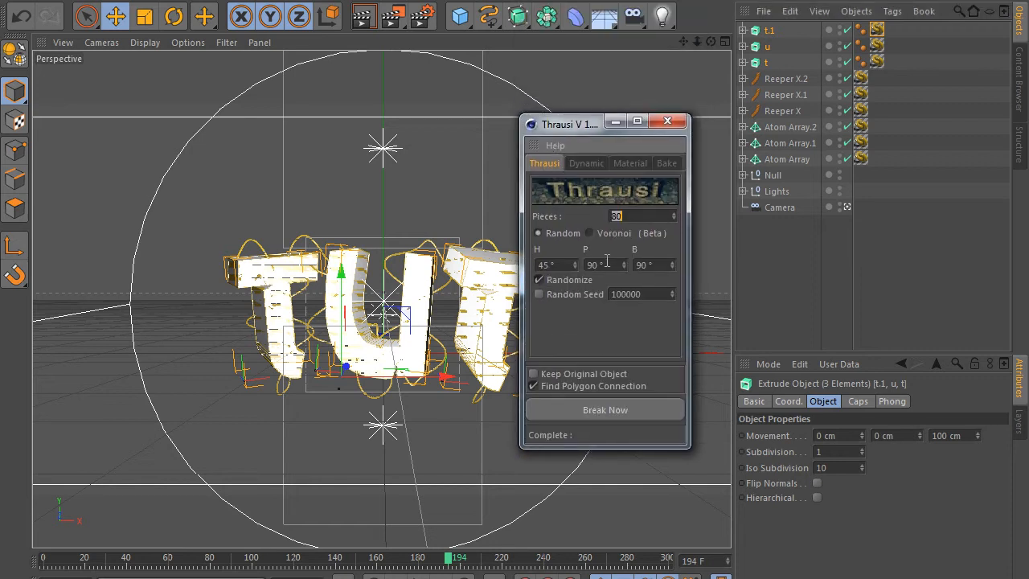
left_click(608, 410)
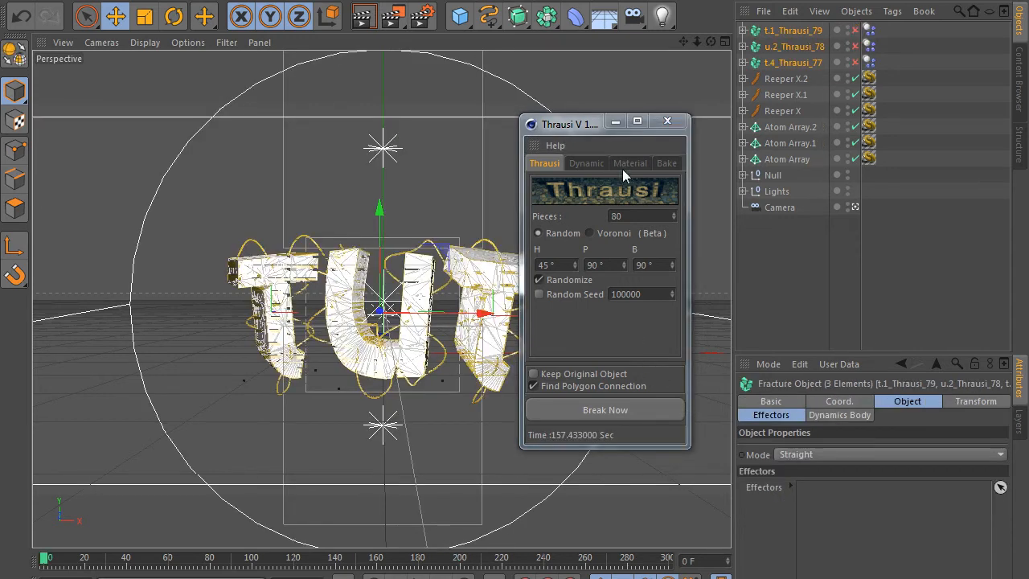
left_click(667, 121)
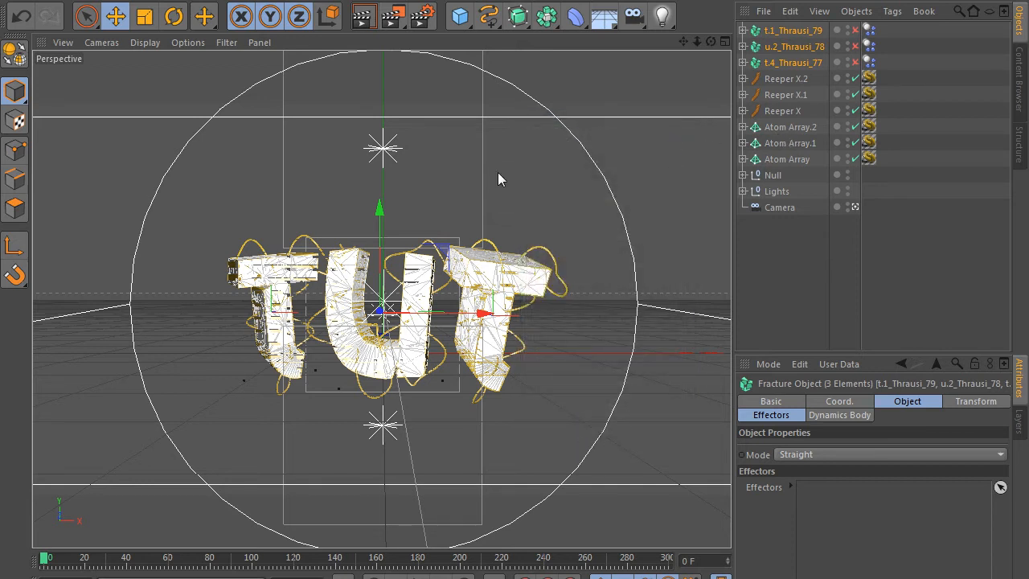
Step: Enable the three Thrausi fracture objects and group them into a null
left_click(856, 30)
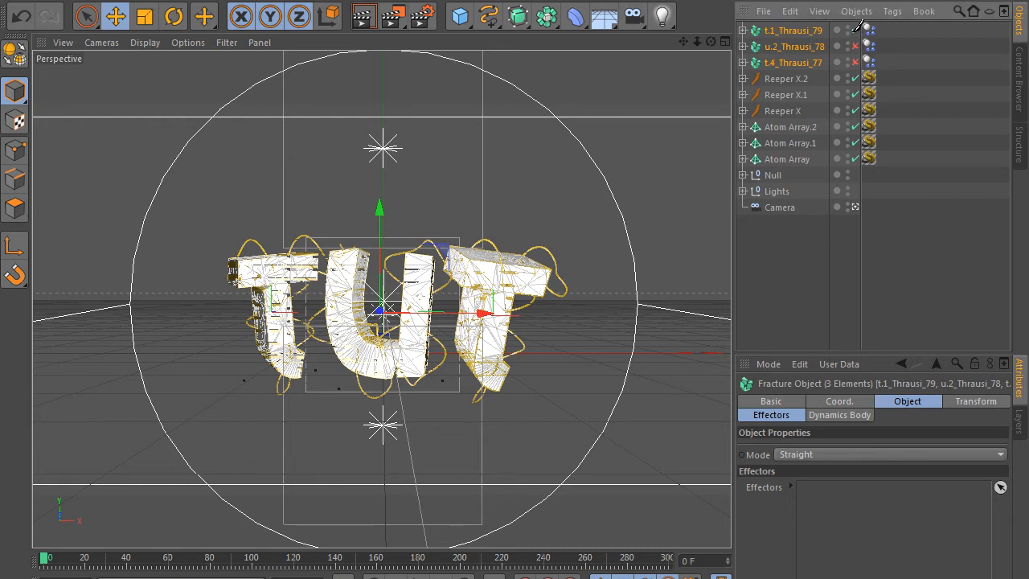
left_click(855, 46)
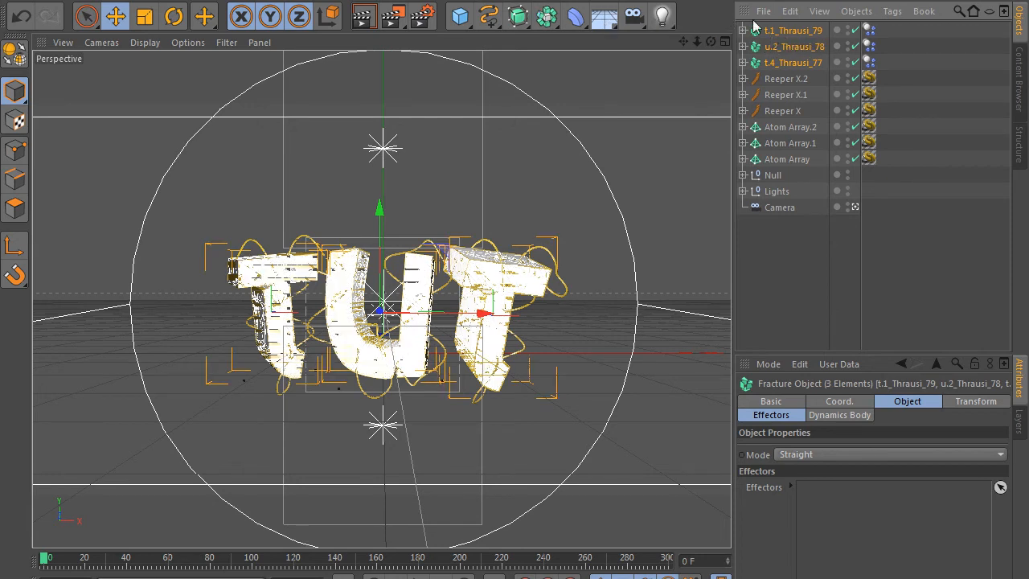
right_click(777, 39)
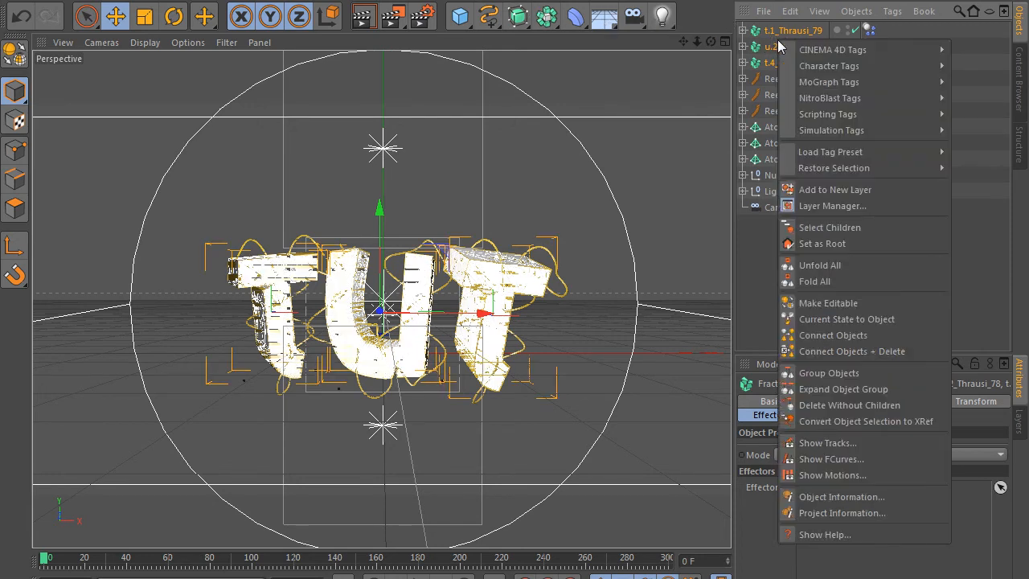
left_click(807, 373)
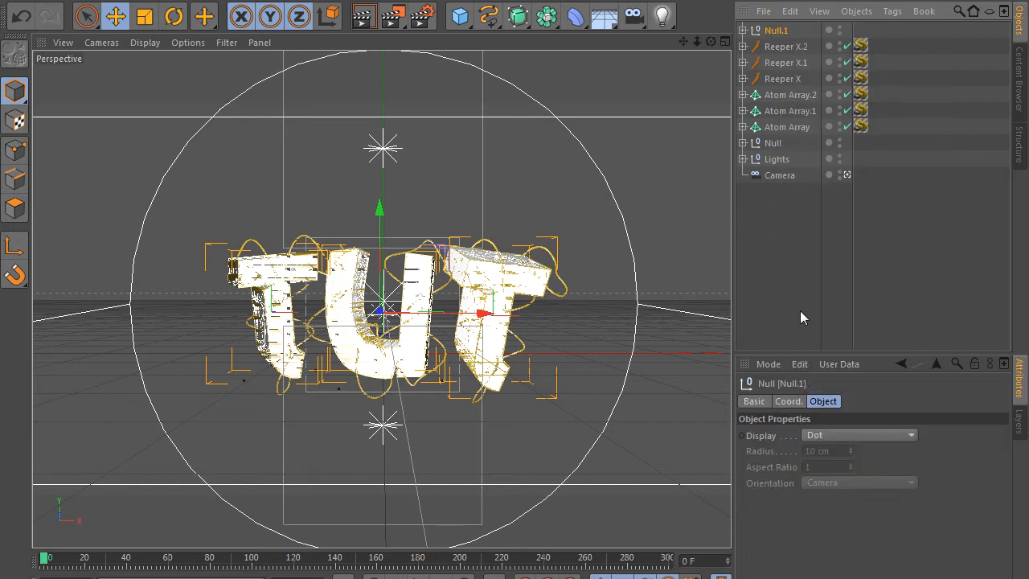
Step: Add a Random effector and make it the first child of the null holding the Thrausi fracture objects
left_click(743, 30)
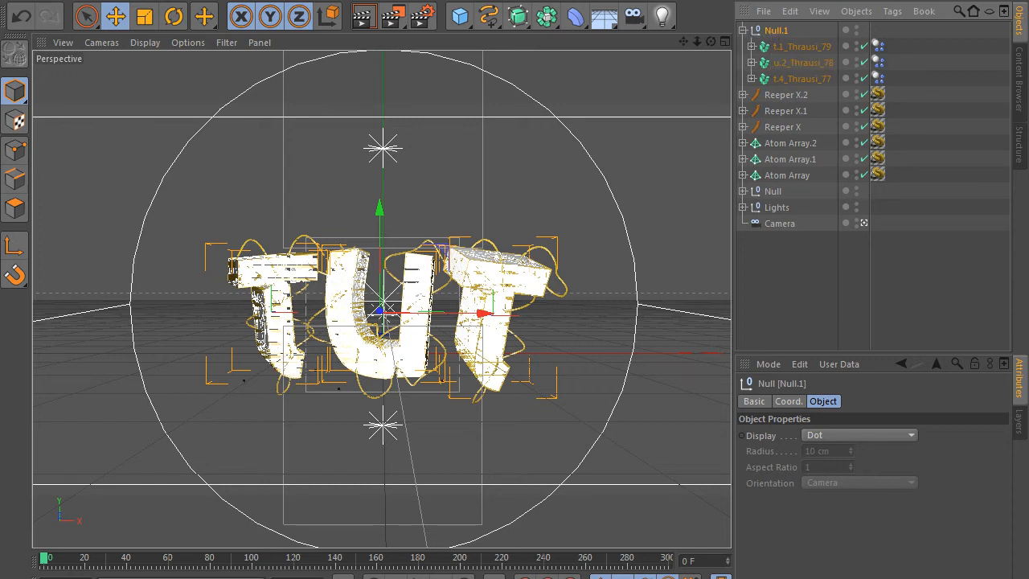
left_click(447, 0)
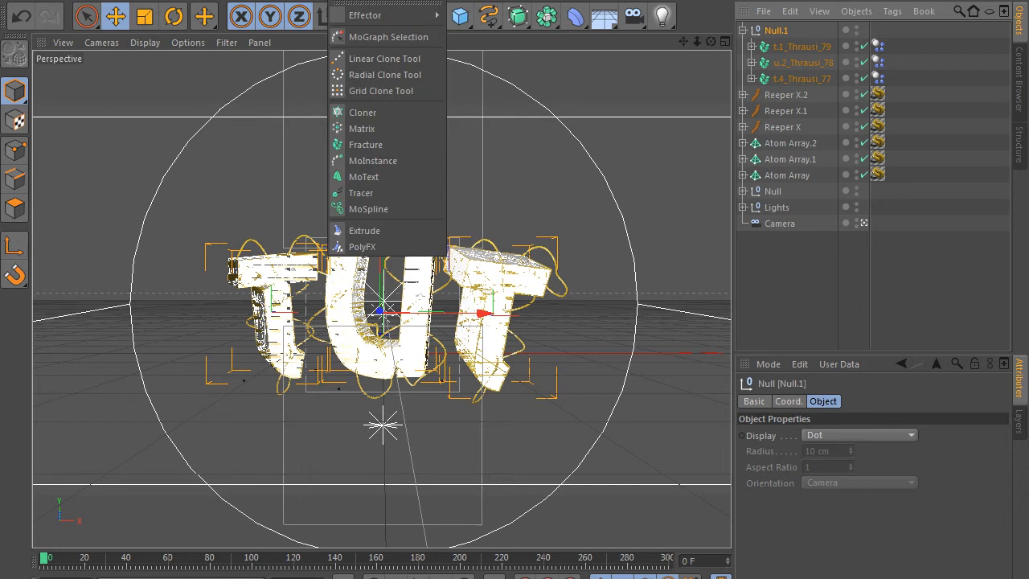
mouse_move(365, 16)
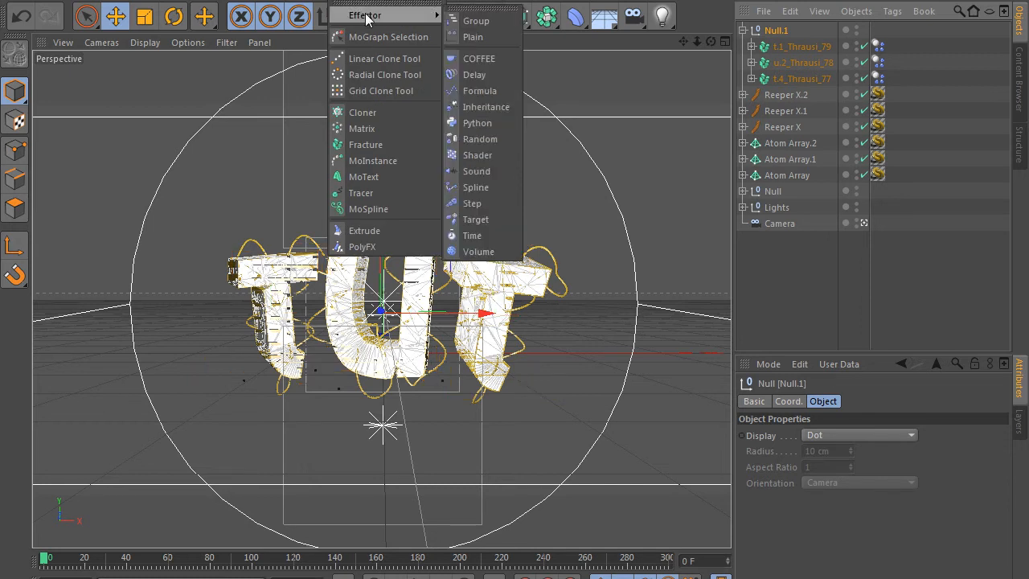
left_click(474, 139)
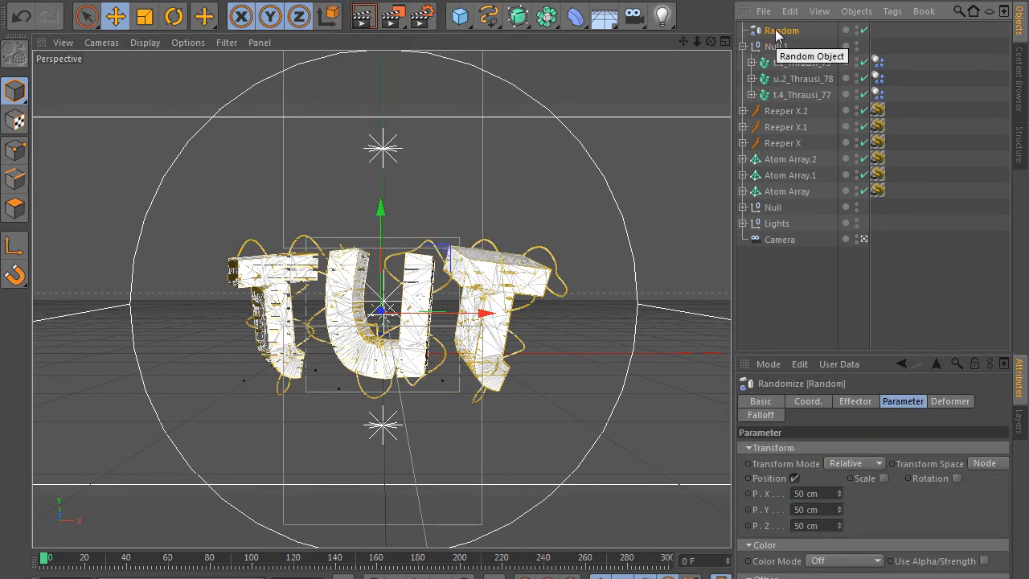
left_click_drag(778, 33, 776, 60)
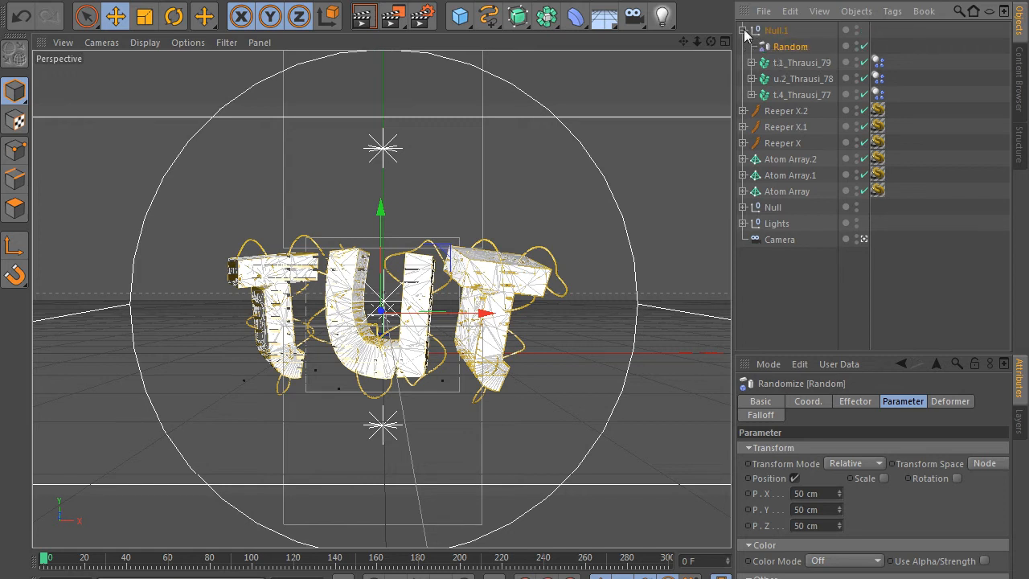
left_click(743, 30)
left_click(743, 31)
Step: Set the Random effector's deformation to Point and deselect it
left_click(938, 401)
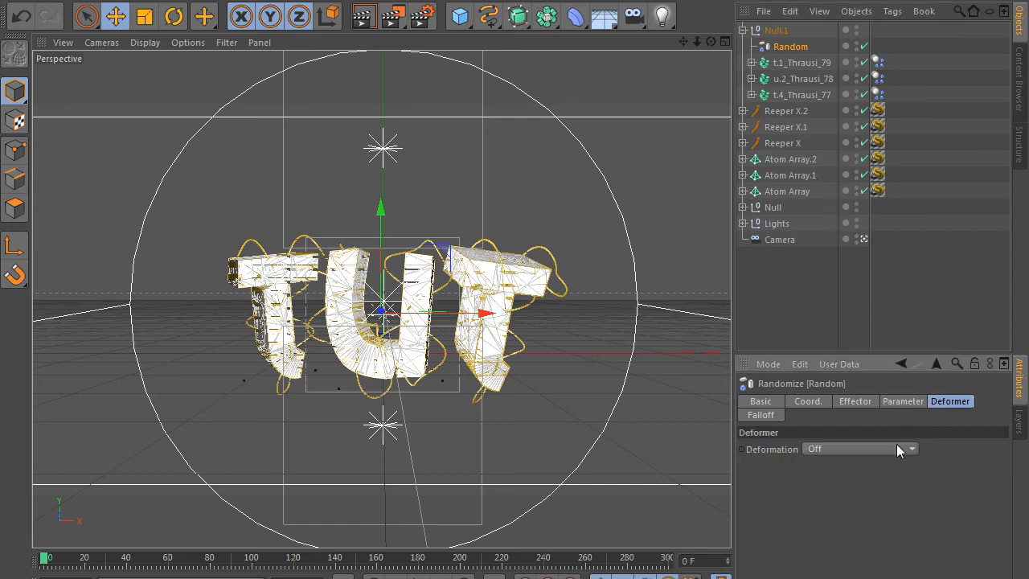
left_click(849, 449)
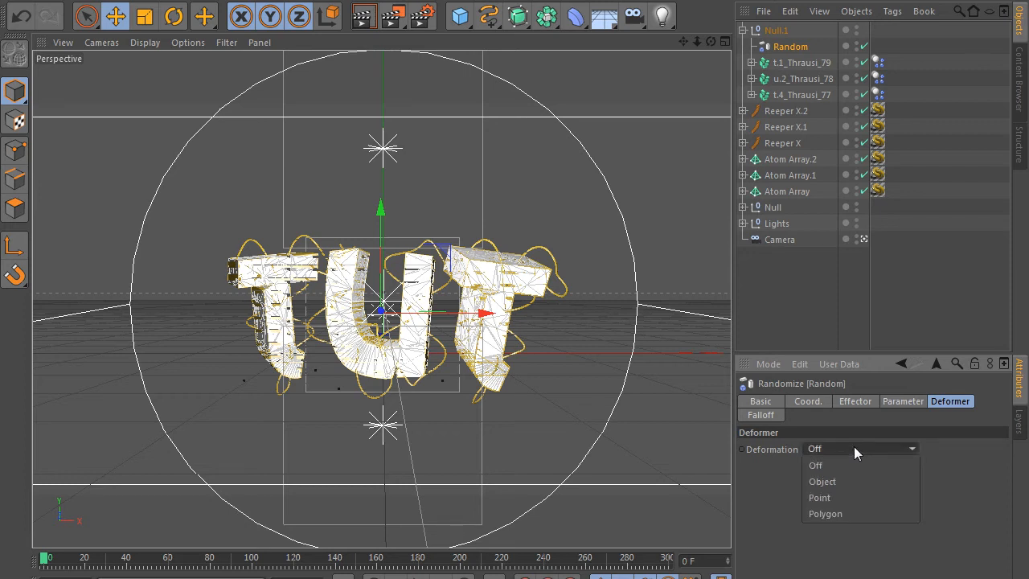
left_click(840, 498)
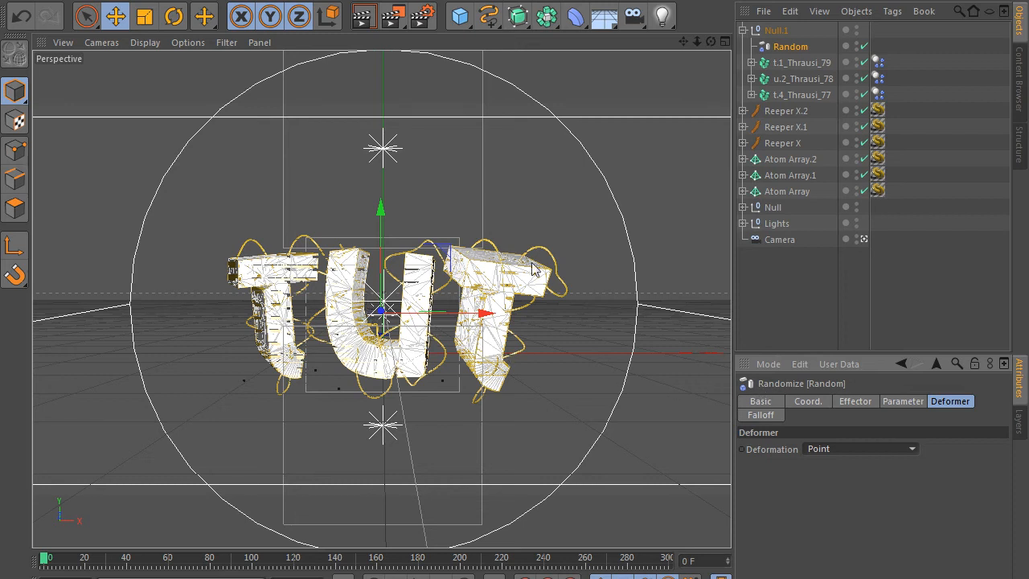
left_click(776, 308)
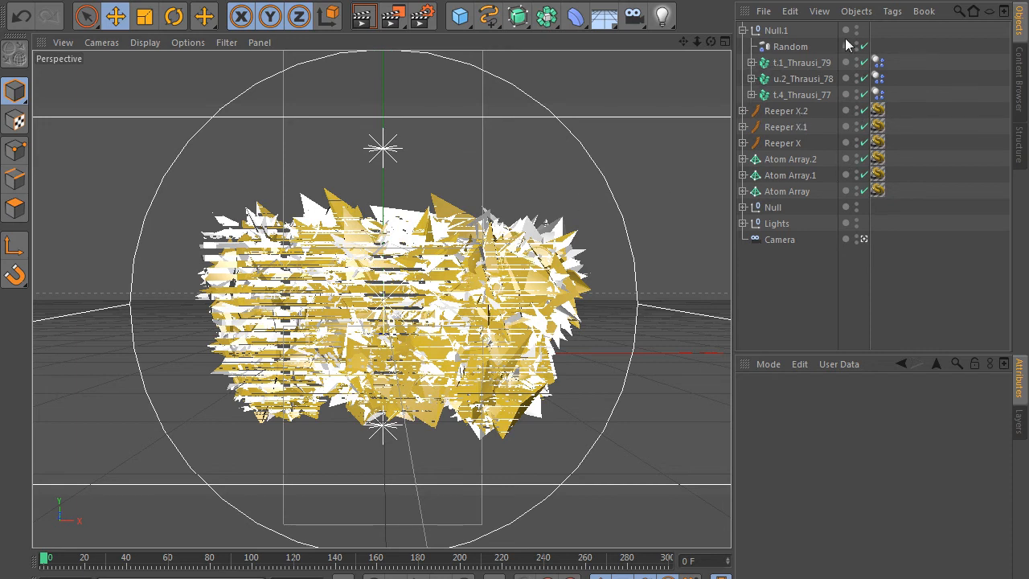
Step: Delete the Cut_InSide texture tags from all pieces of t.1_Thrausi_79 and collapse that object
left_click(752, 63)
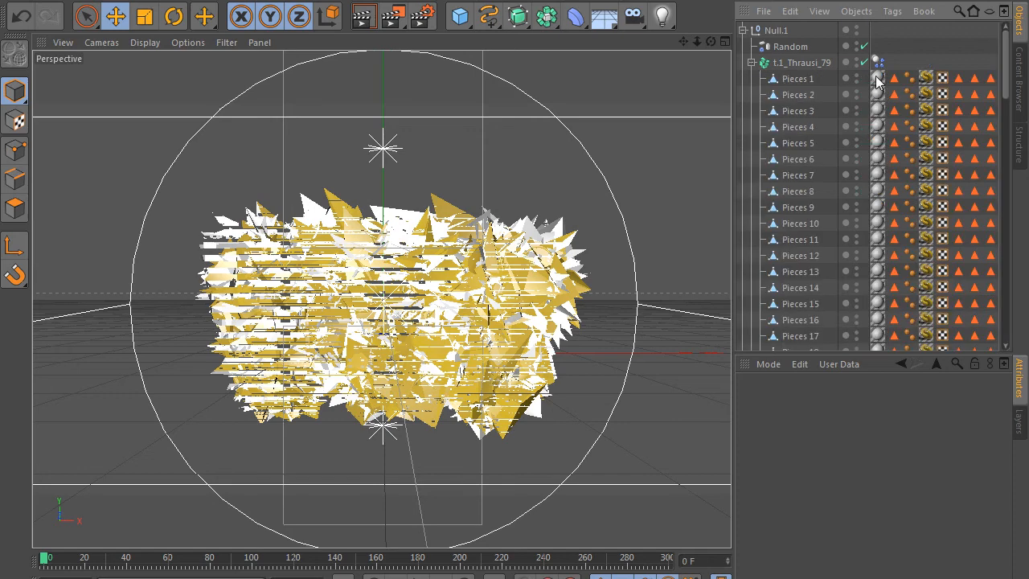
left_click(877, 78)
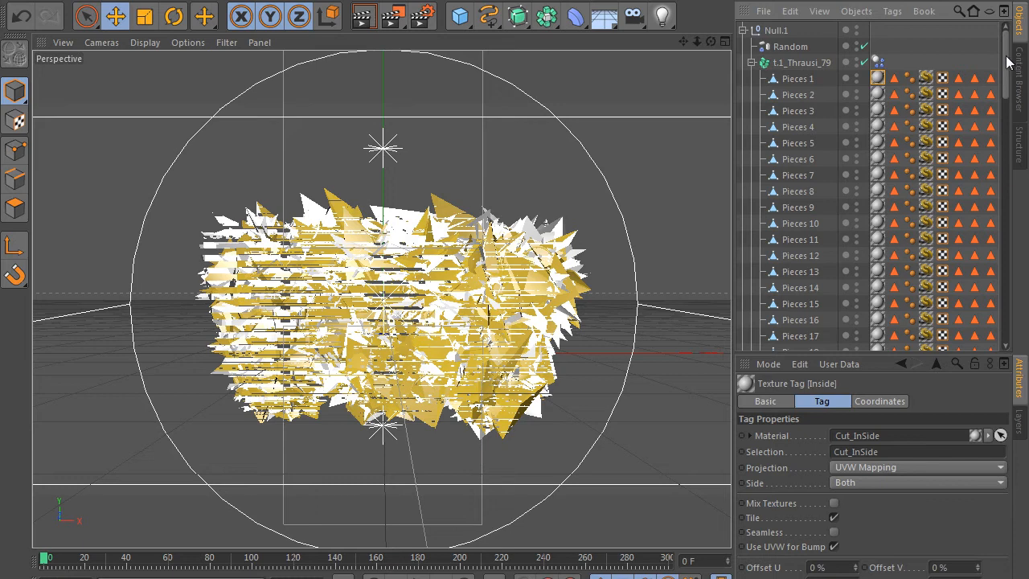
left_click_drag(1008, 63, 1027, 307)
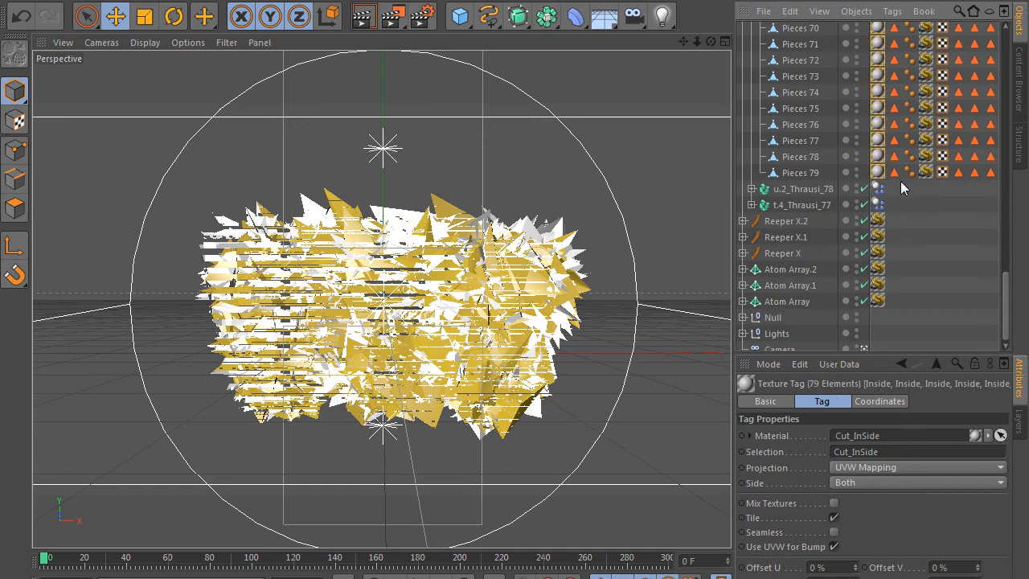
key("Delete")
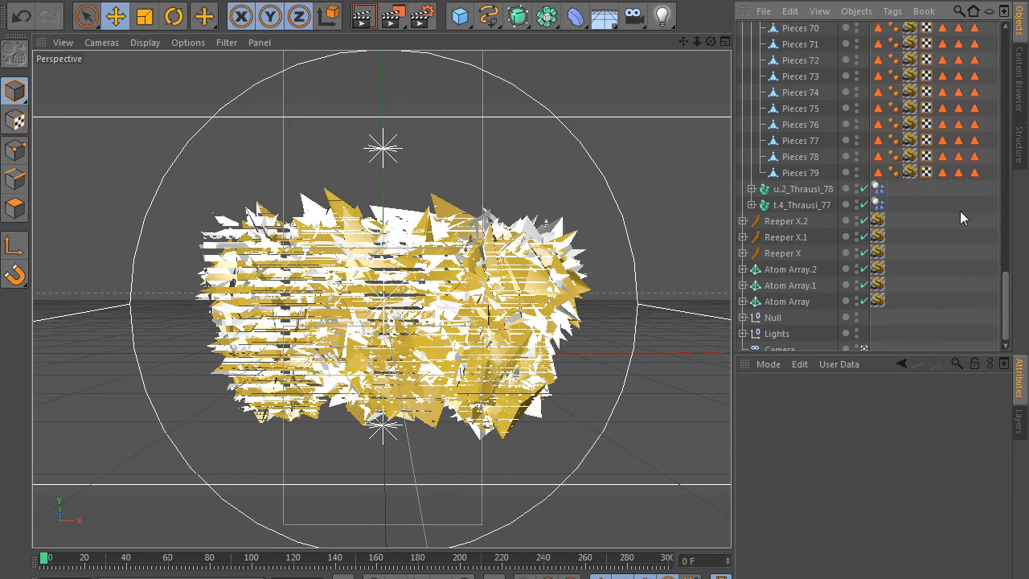
left_click_drag(1005, 278, 920, 10)
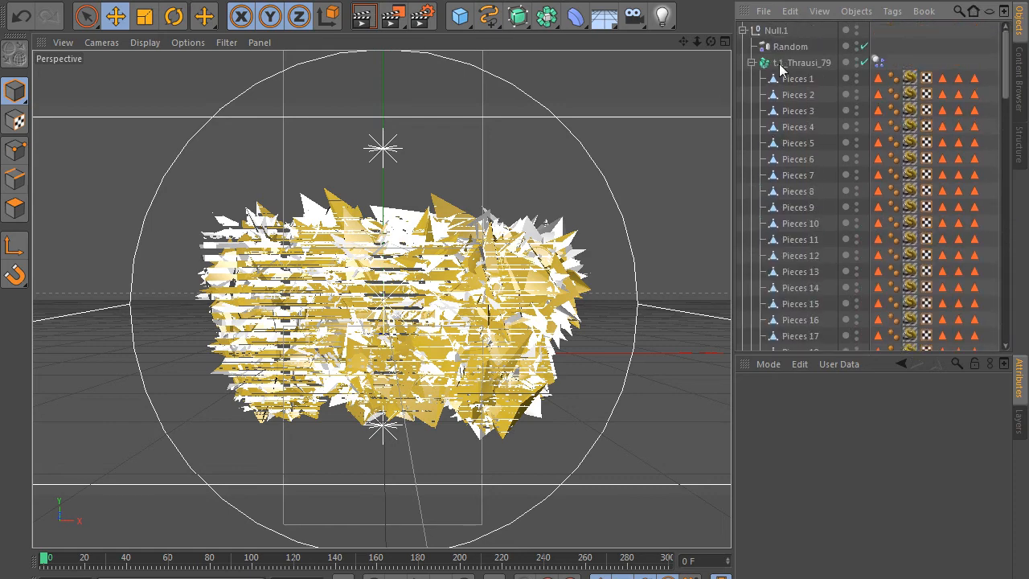
left_click(752, 62)
Step: Delete the Cut_InSide texture tags from all pieces of u.2_Thrausi_78
left_click(753, 79)
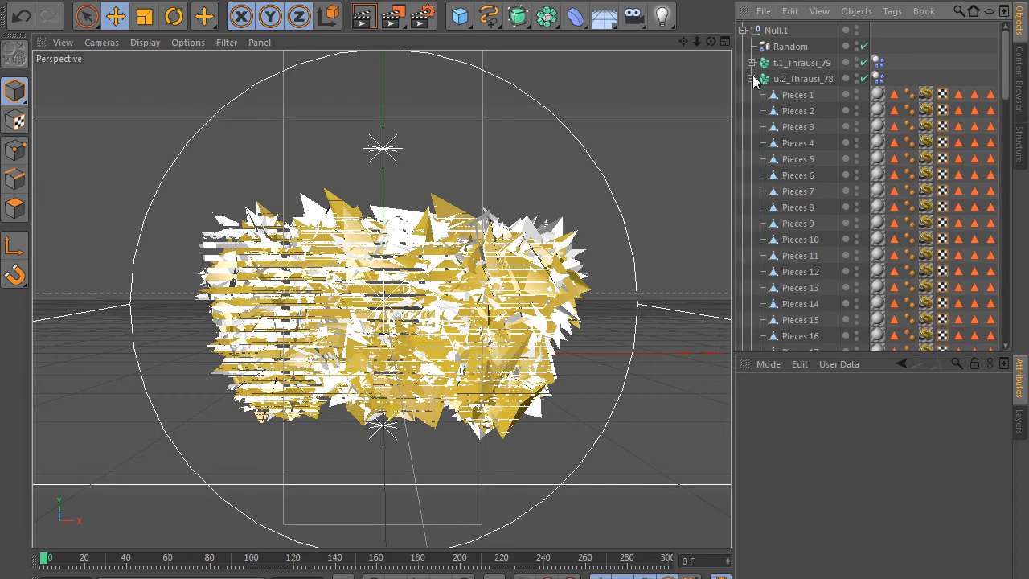
left_click(877, 94)
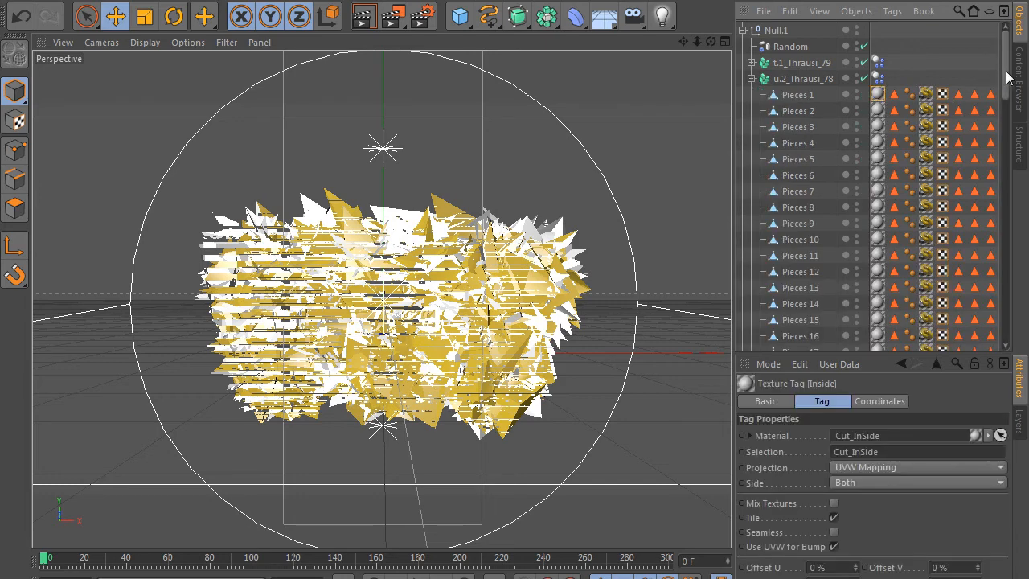
left_click_drag(1008, 79, 1016, 323)
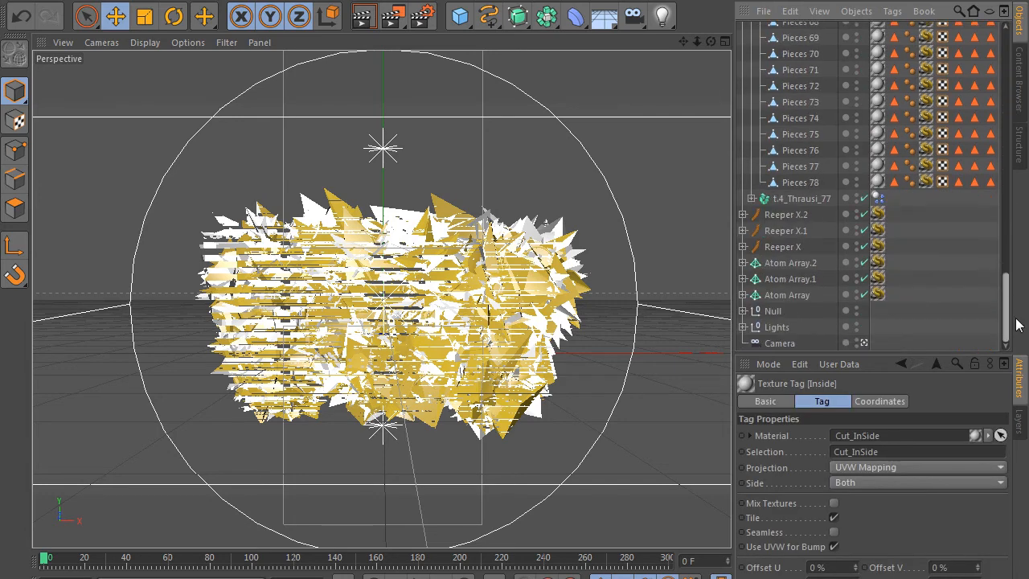
left_click(877, 183, "shift")
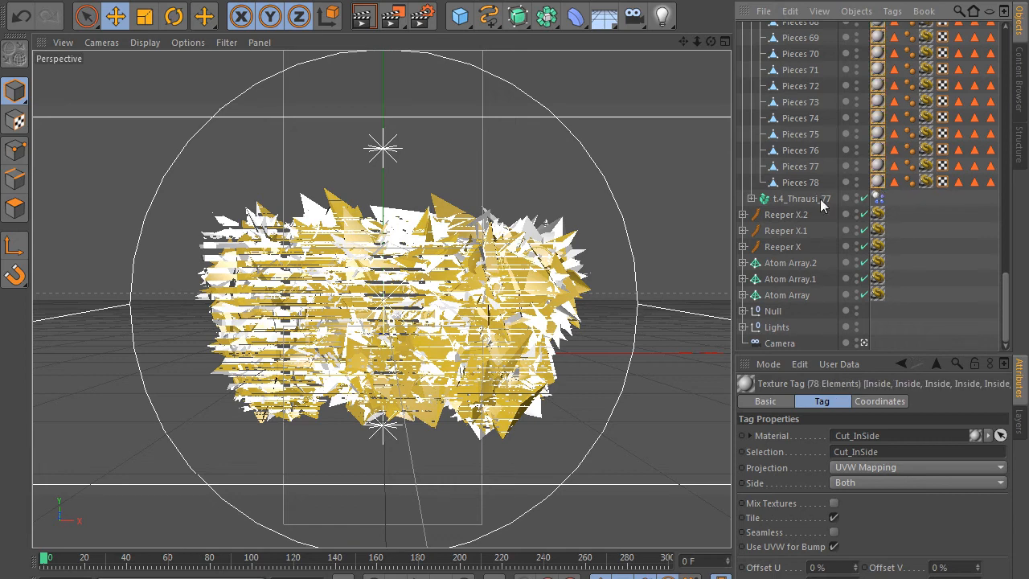
key("Delete")
Step: Delete the Cut_InSide texture tags from all pieces of t.4_Thrausi_77 and collapse that object
left_click(752, 198)
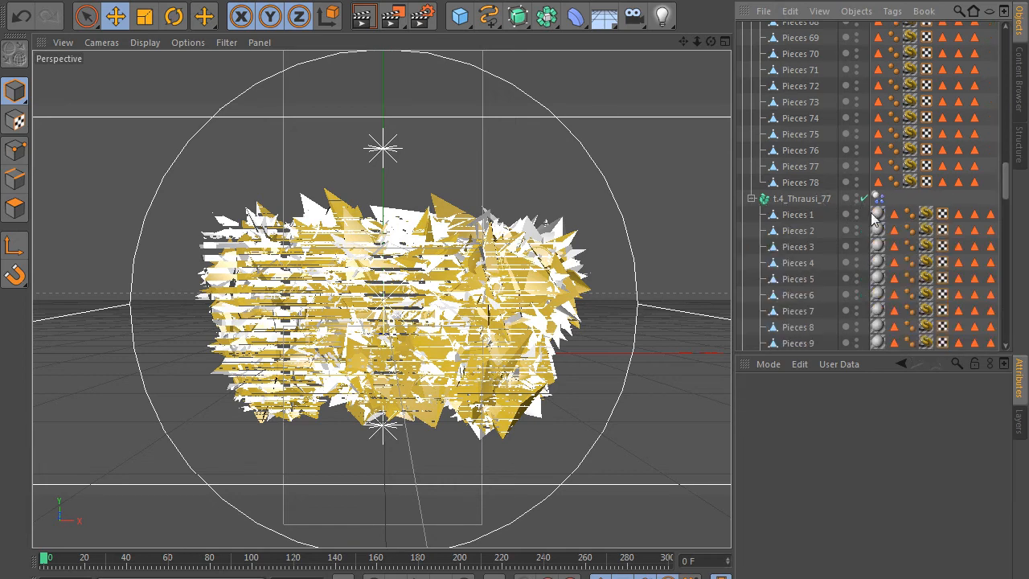
left_click(877, 215)
left_click_drag(1004, 197, 982, 317)
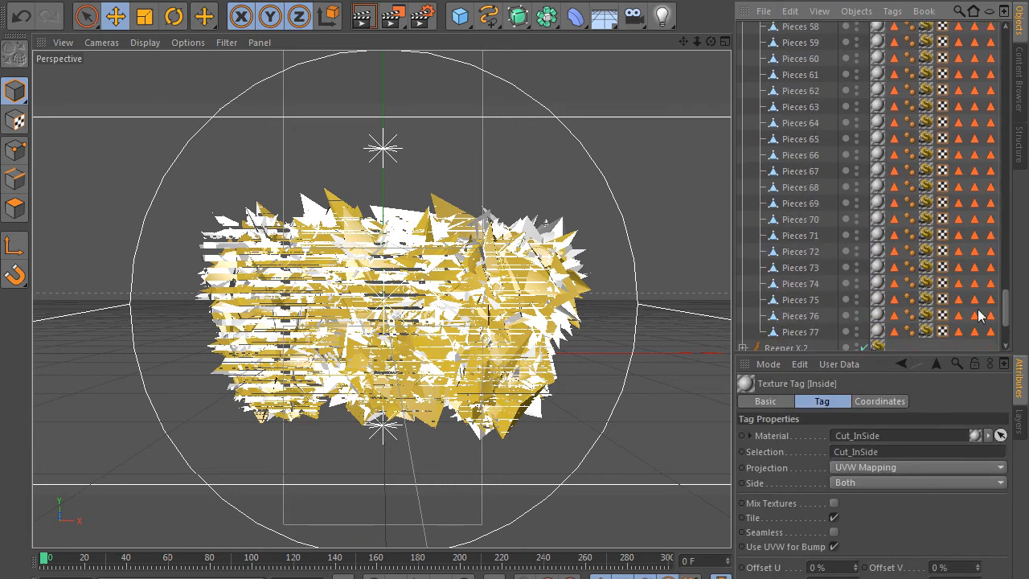
left_click(877, 331, "shift")
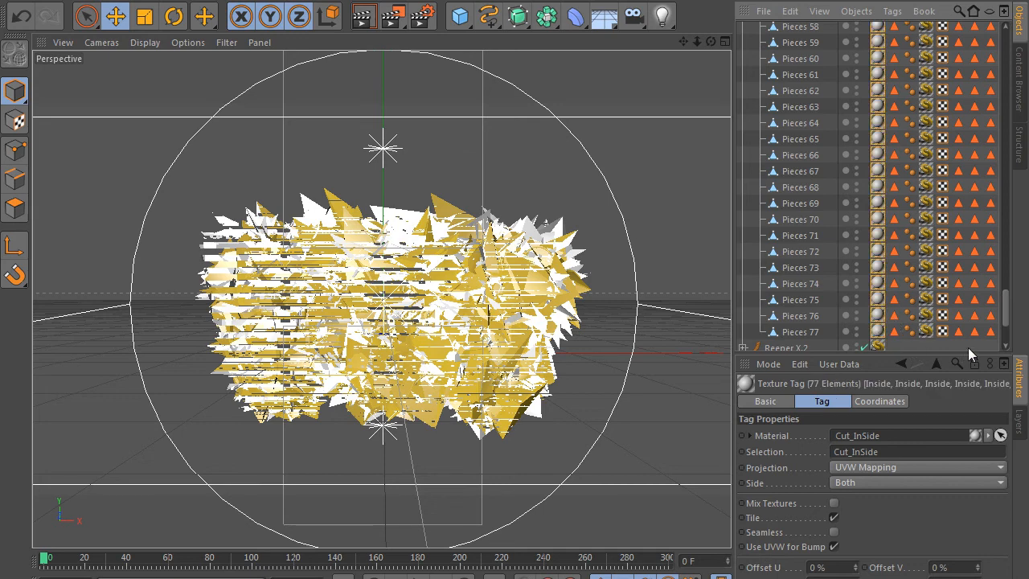
key("Delete")
left_click_drag(1009, 312, 981, 176)
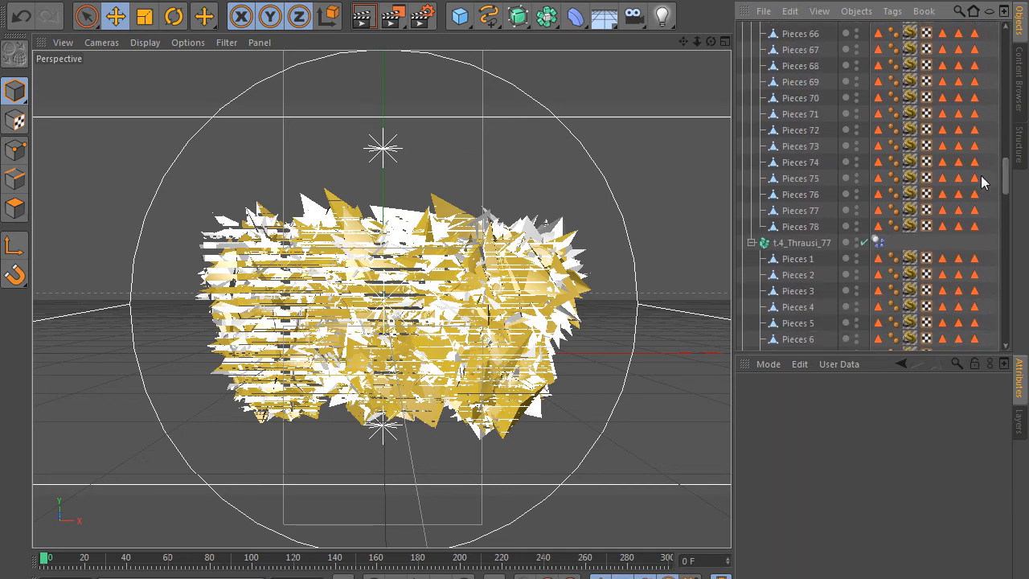
left_click(751, 242)
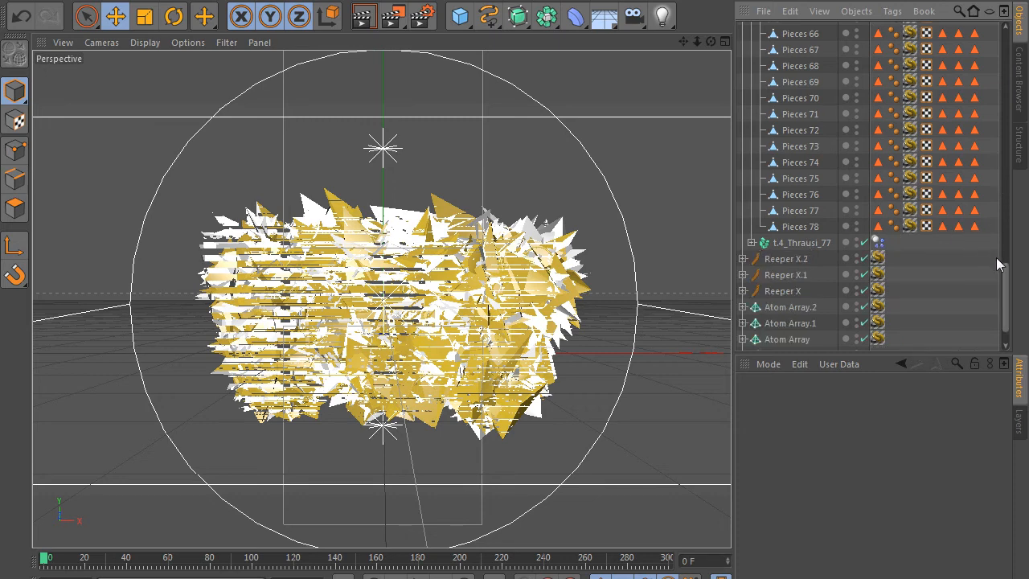
left_click_drag(996, 257, 982, 28)
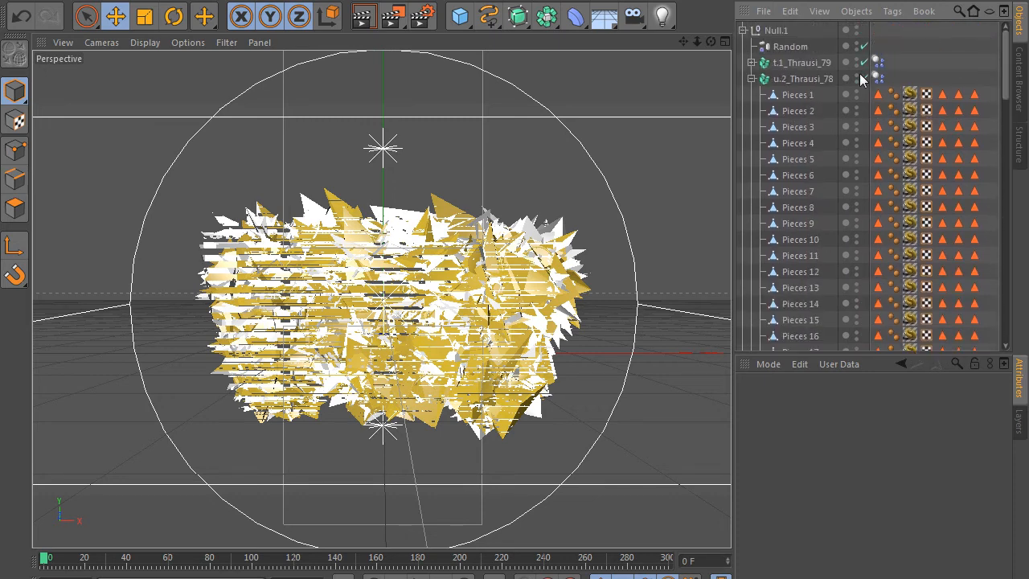
Step: Collapse u.2_Thrausi_78 and Null.1, and move Null.1 back along the Z axis so the shattered pieces sit behind the letters
left_click(751, 79)
left_click(742, 30)
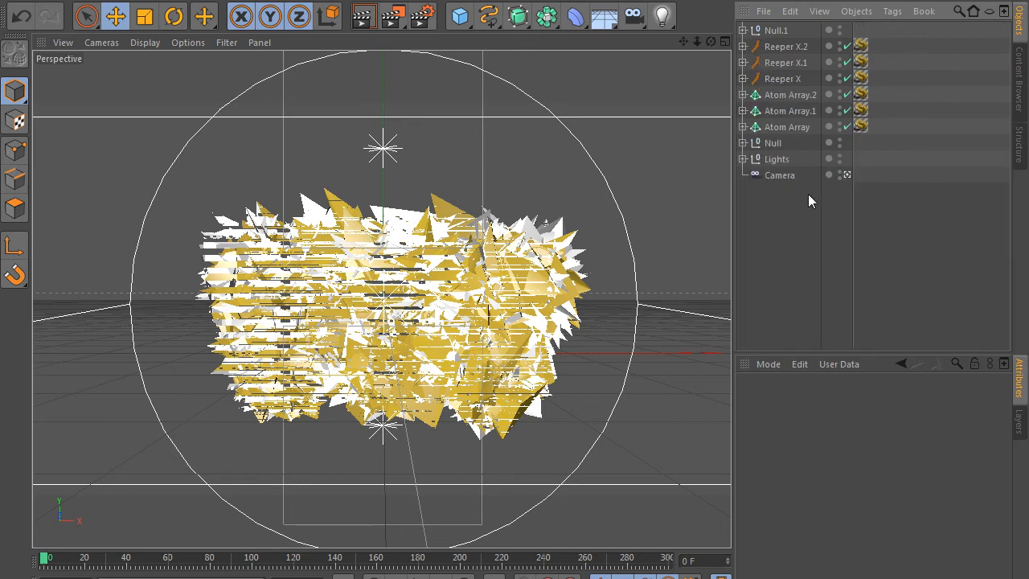
left_click(773, 31)
left_click(725, 41)
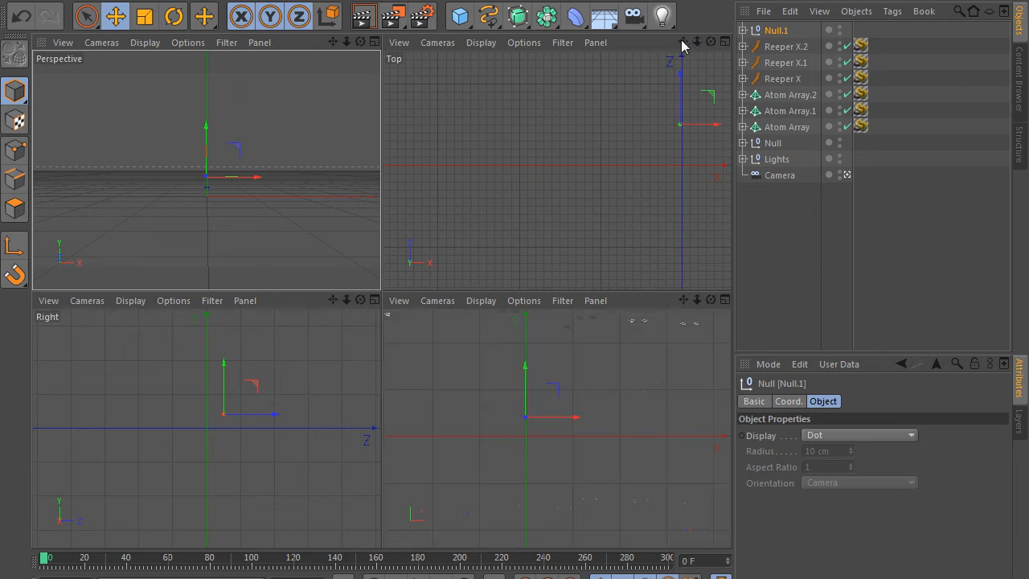
left_click_drag(684, 42, 555, 58)
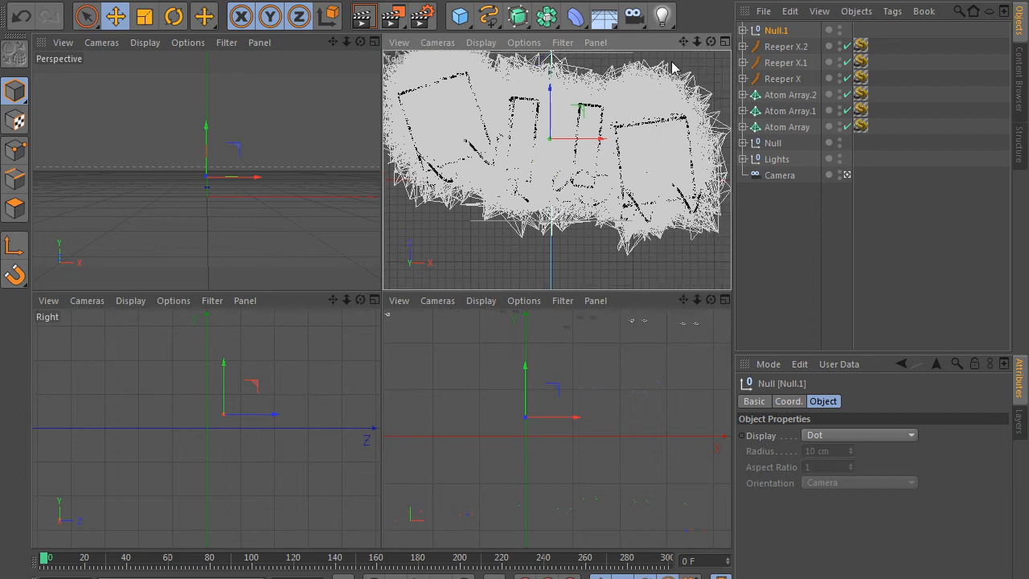
left_click_drag(697, 42, 632, 60)
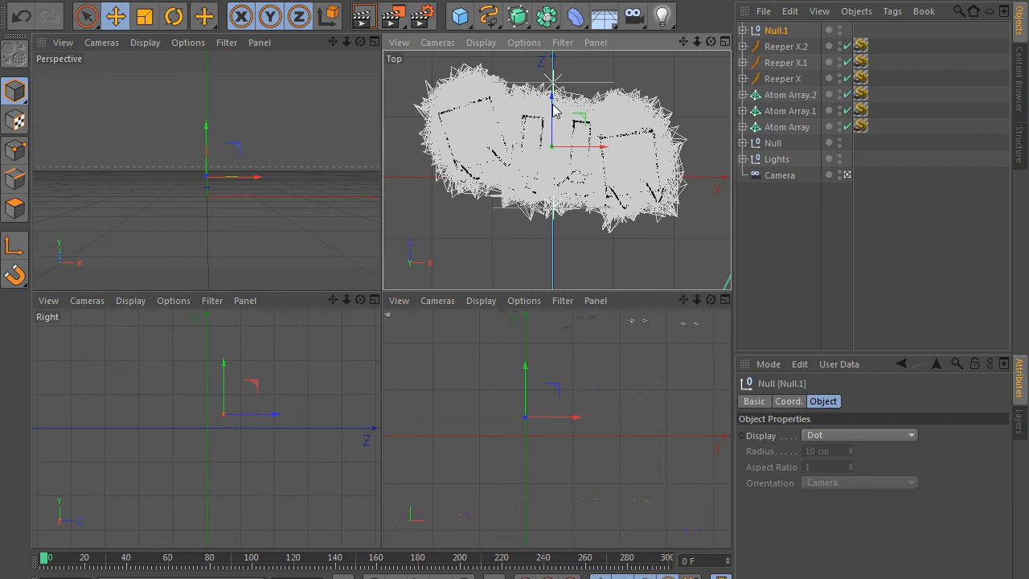
left_click_drag(552, 111, 554, 70)
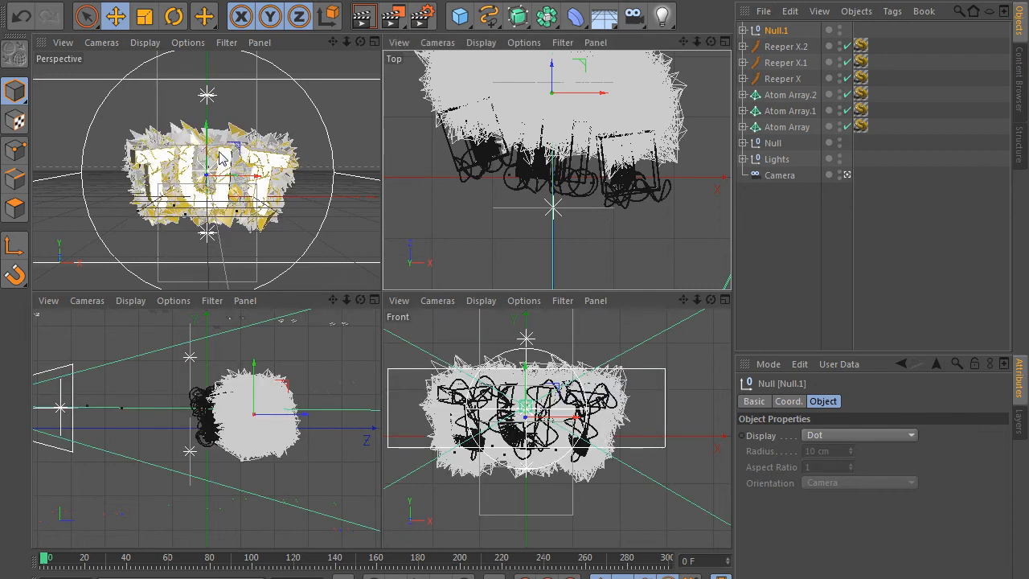
left_click(375, 46)
left_click(375, 43)
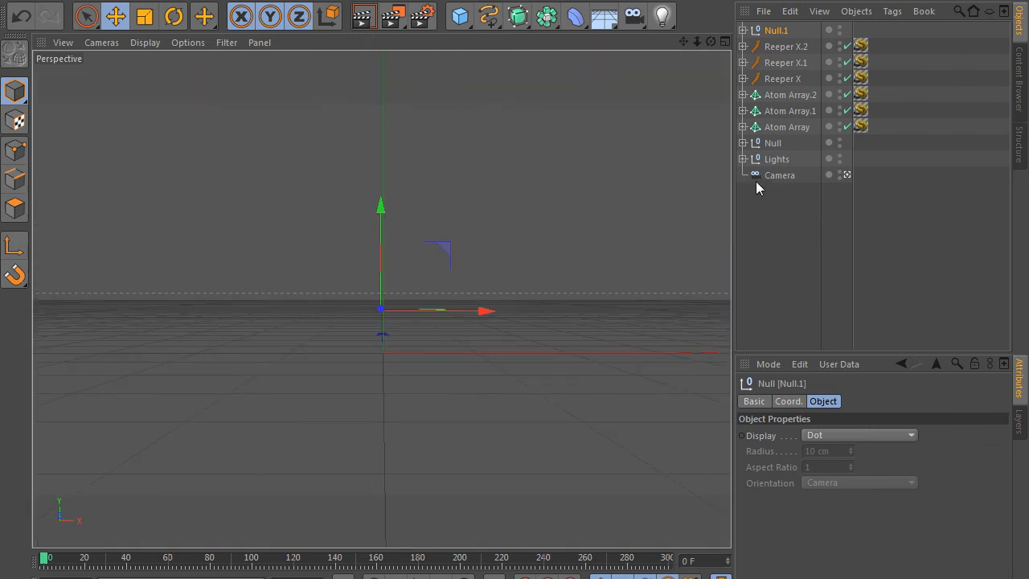
Step: Set the render output to the HDV/HDTV 720 29.97 preset with the frame range at Current Frame
left_click(426, 16)
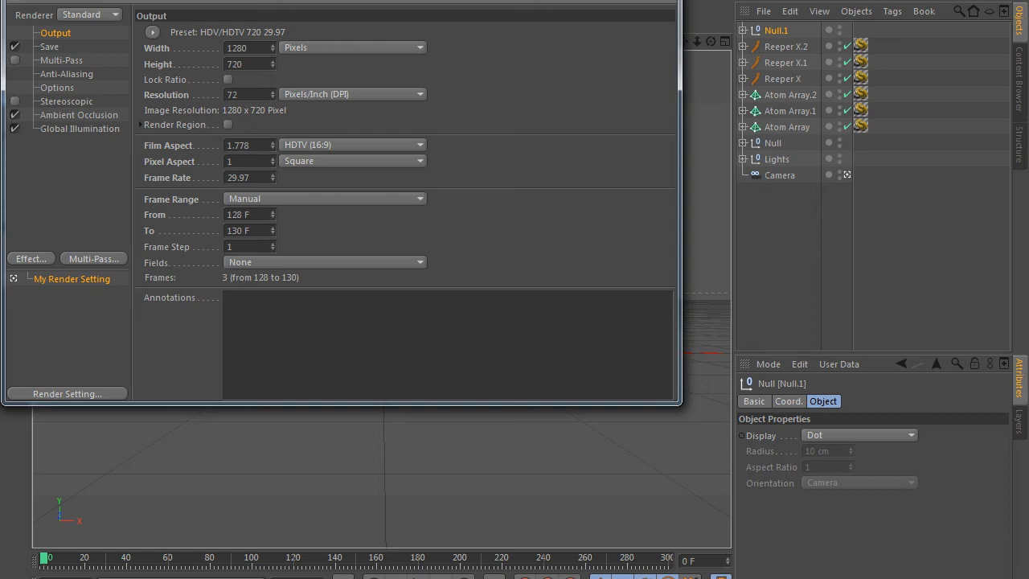
left_click_drag(435, 0, 578, 88)
left_click(294, 133)
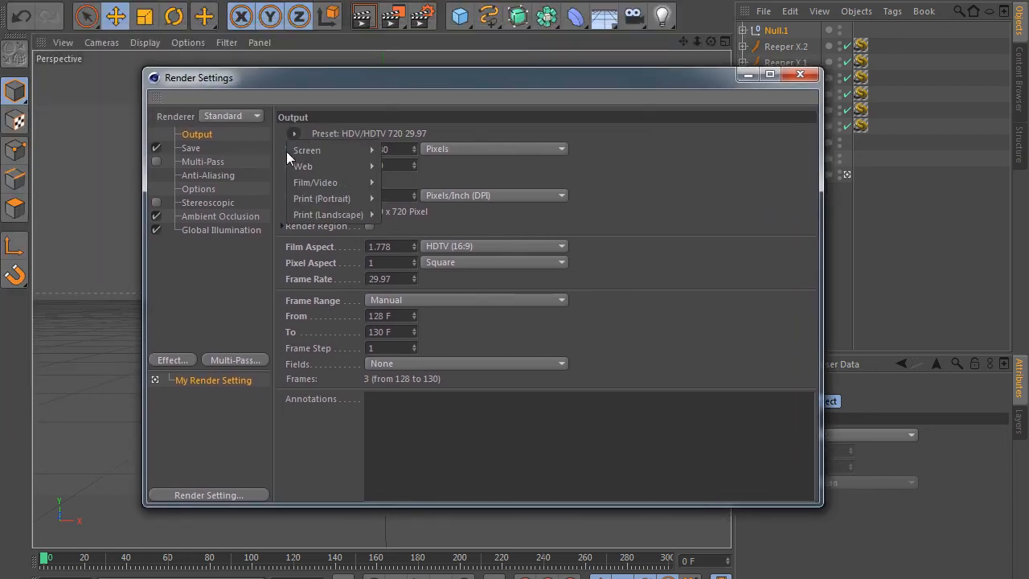
mouse_move(321, 182)
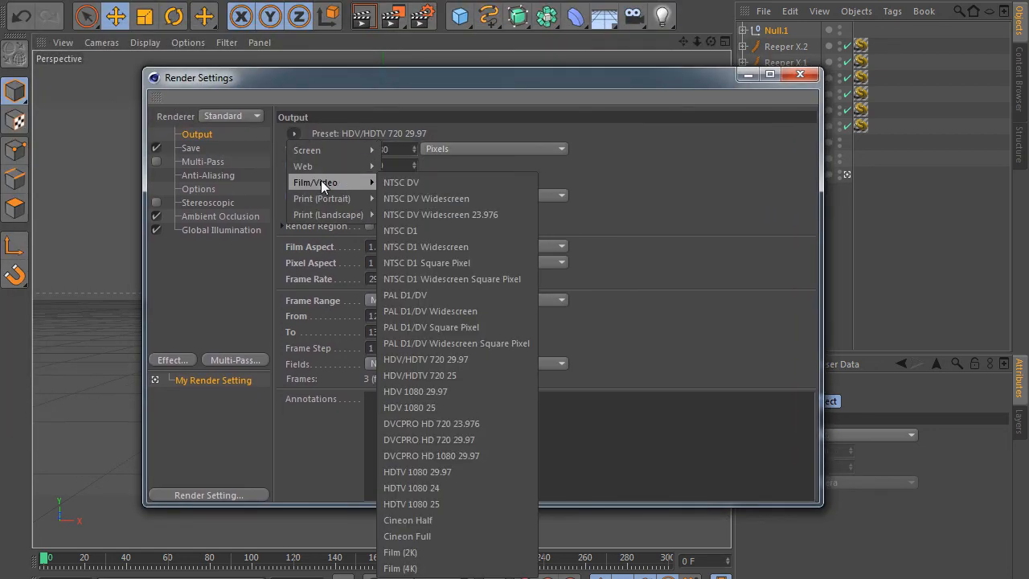
left_click(462, 362)
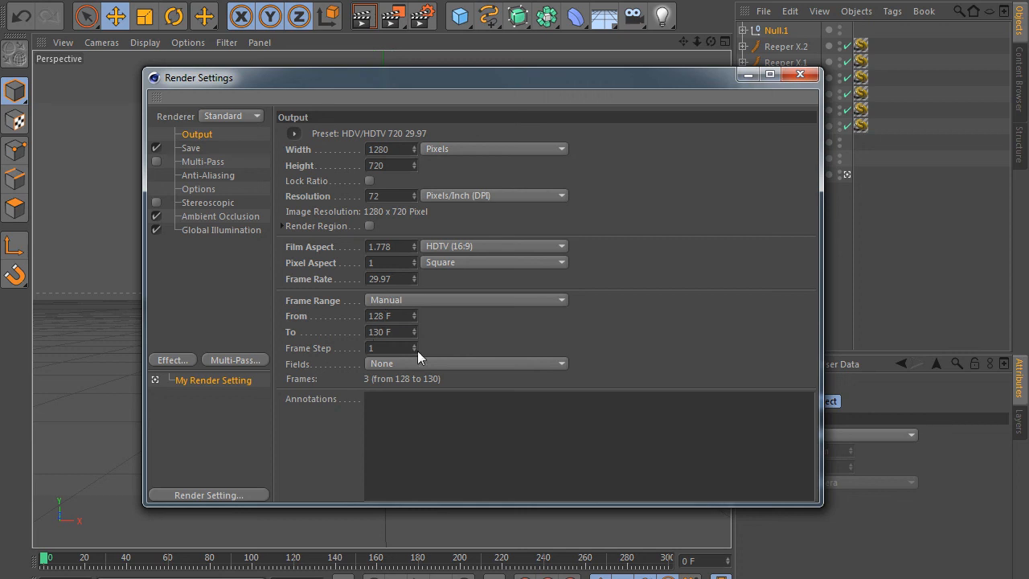
left_click(397, 301)
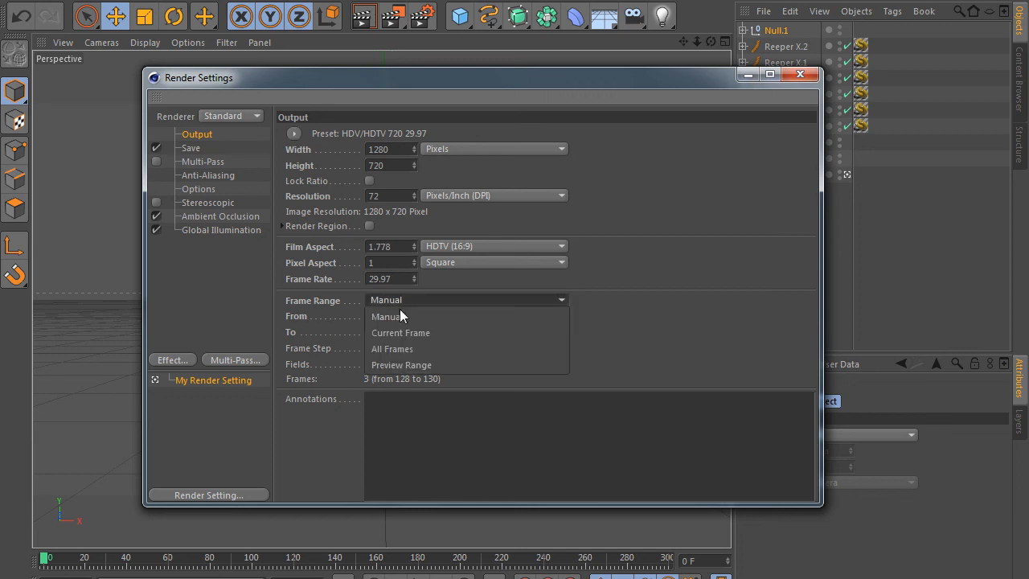
left_click(415, 333)
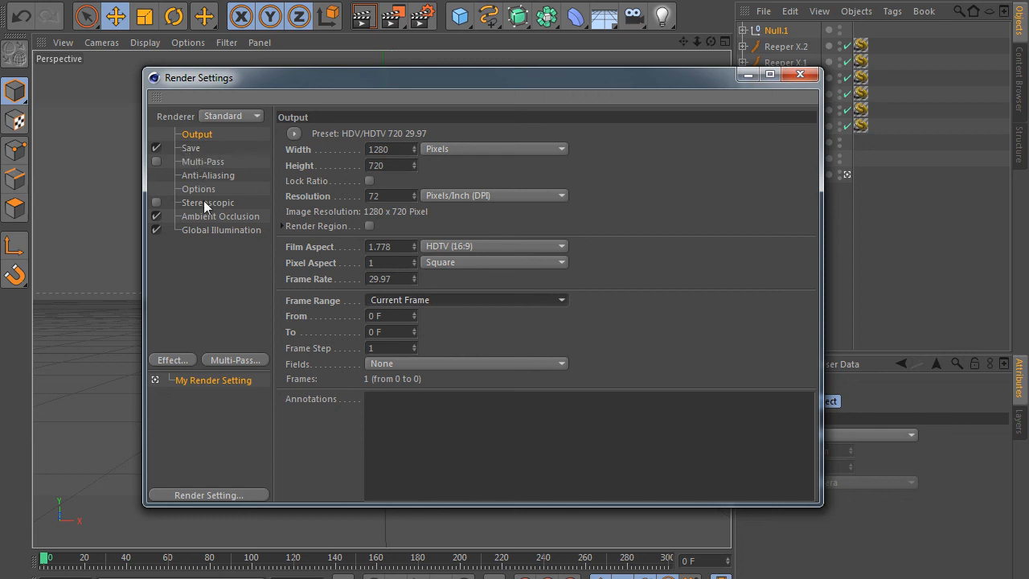
Step: Remove the existing Ambient Occlusion and Global Illumination effects from the render settings
left_click(214, 222)
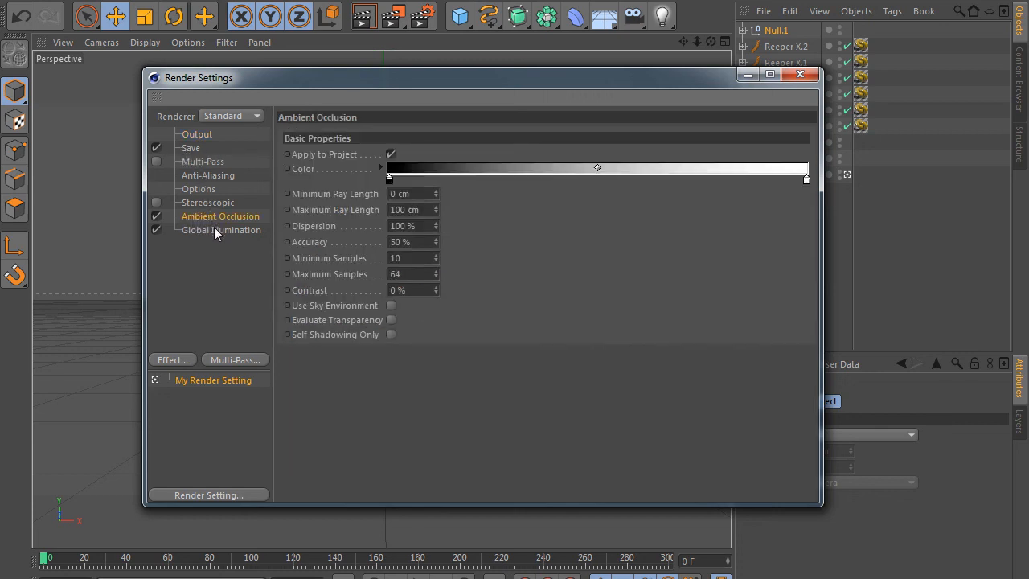
left_click(214, 227, "shift")
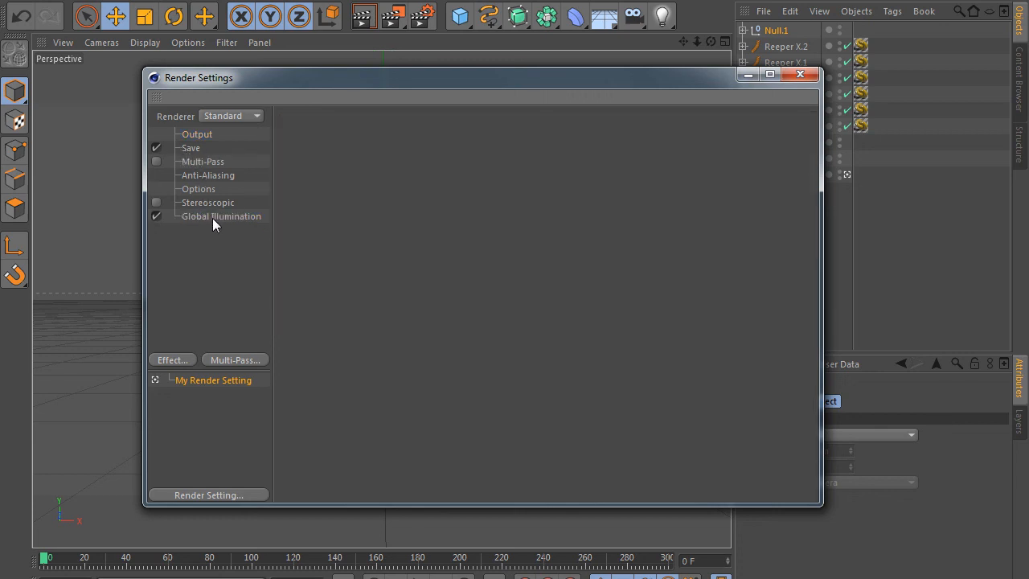
key("Delete")
Step: Add fresh Ambient Occlusion and Global Illumination effects to the render settings
left_click(179, 360)
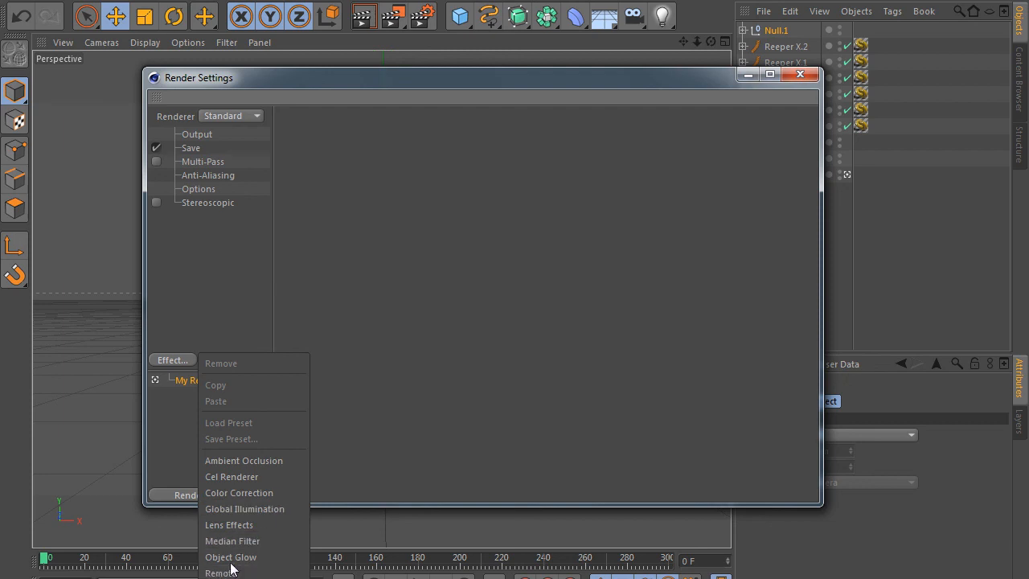
left_click(223, 461)
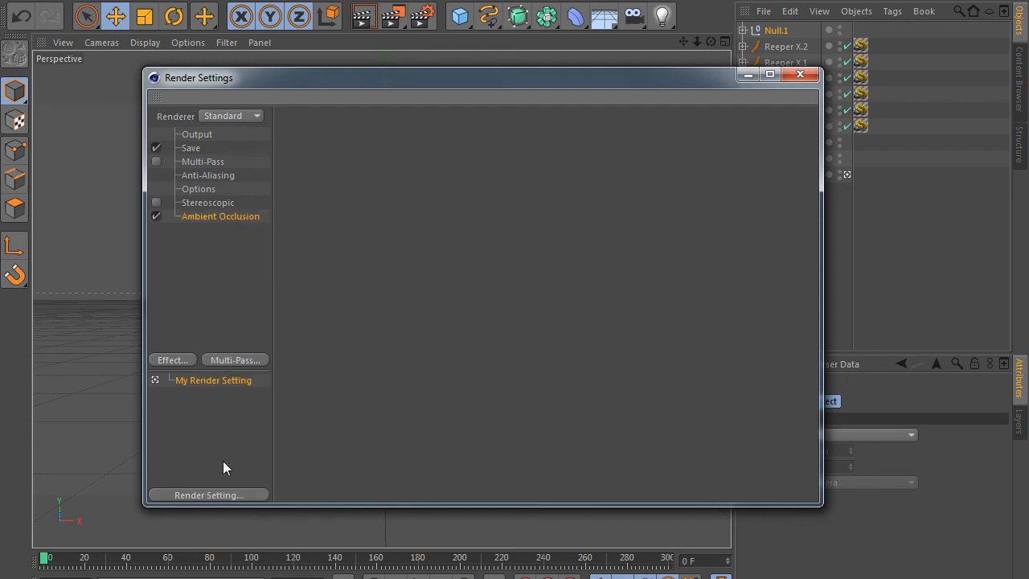
left_click(184, 362)
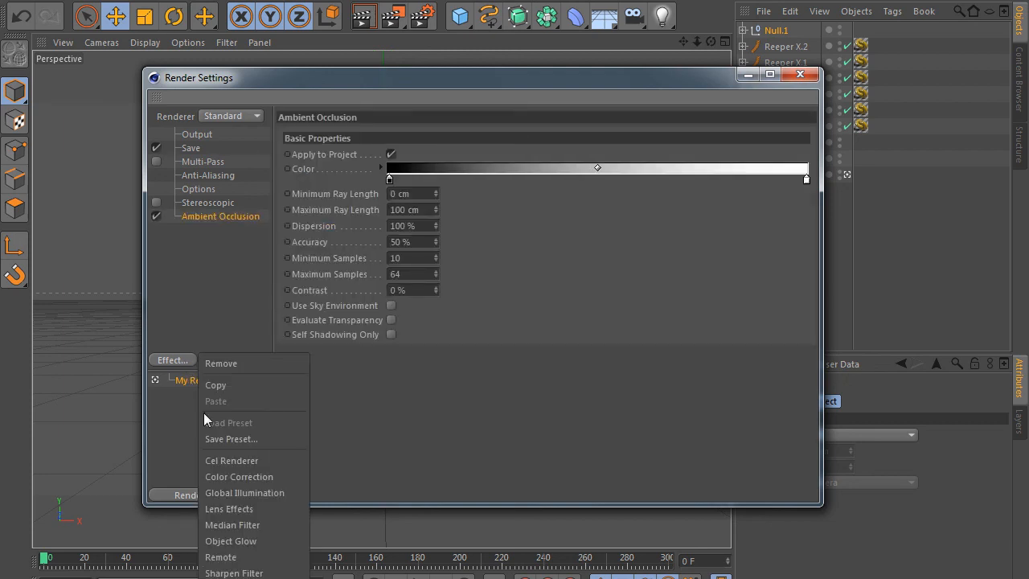
left_click(237, 493)
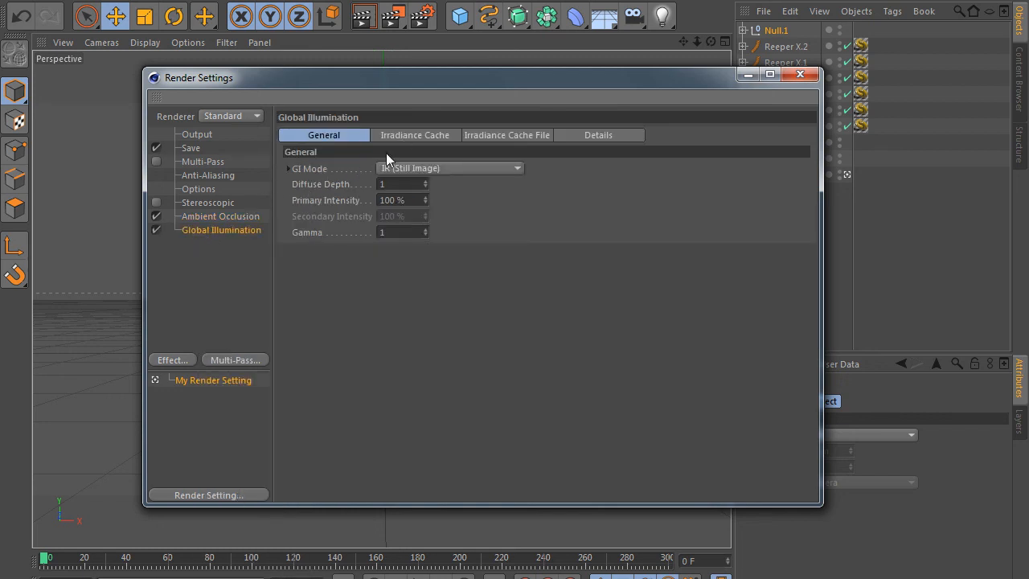
Step: Set the Global Illumination irradiance cache's Stochastic Samples and Record Density both to Low
left_click(414, 136)
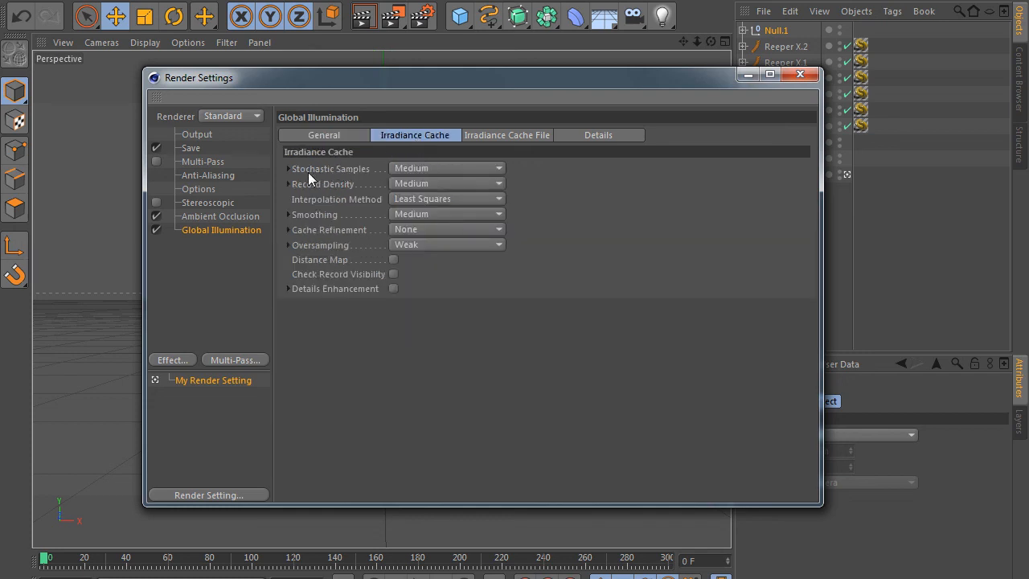
left_click(409, 167)
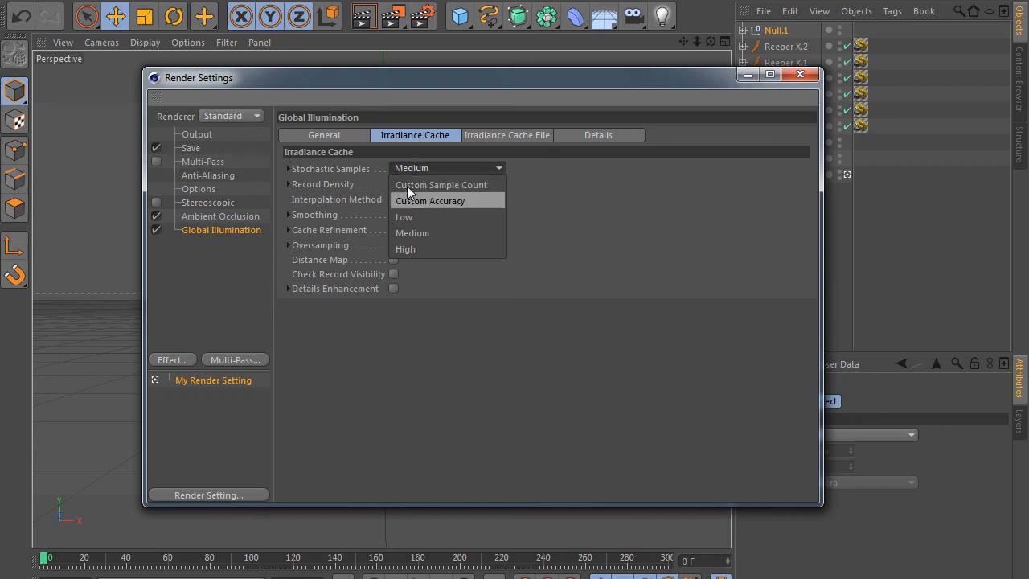
left_click(408, 217)
left_click(417, 189)
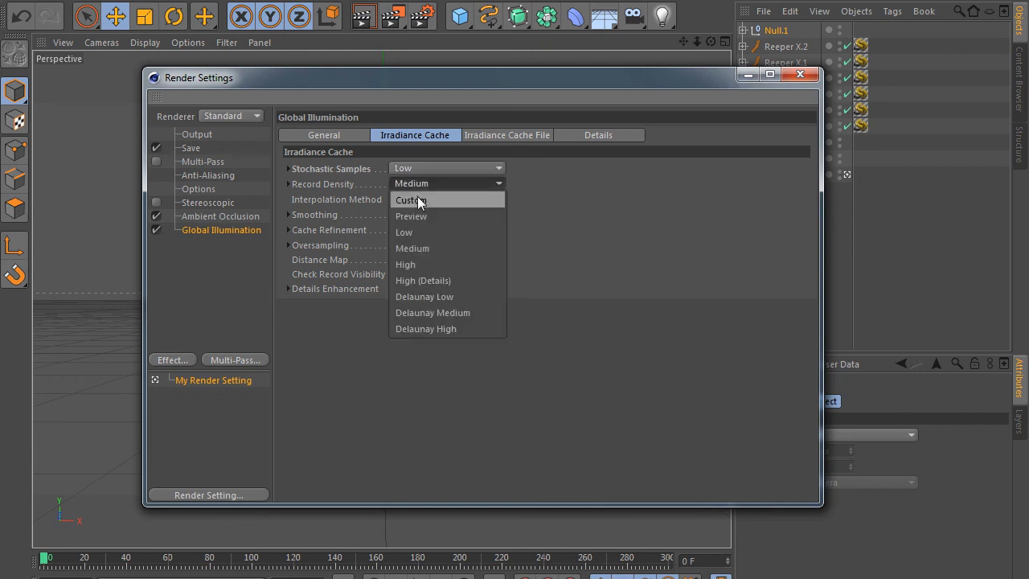
left_click(415, 231)
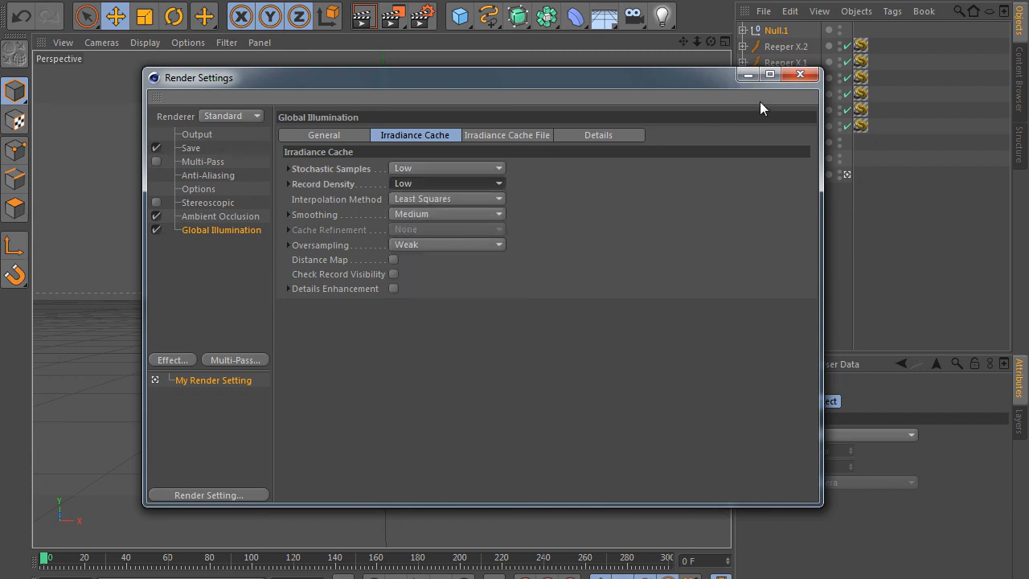
Step: Open the file chooser for the regular image's save path in the render settings, and switch to the Wave image in Windows Photo Viewer
left_click(193, 135)
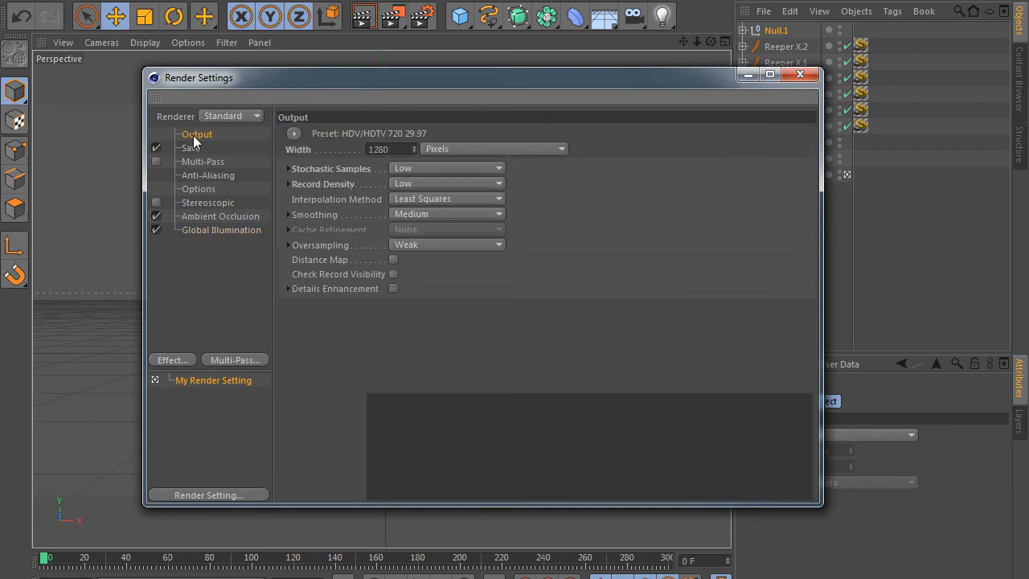
left_click(192, 149)
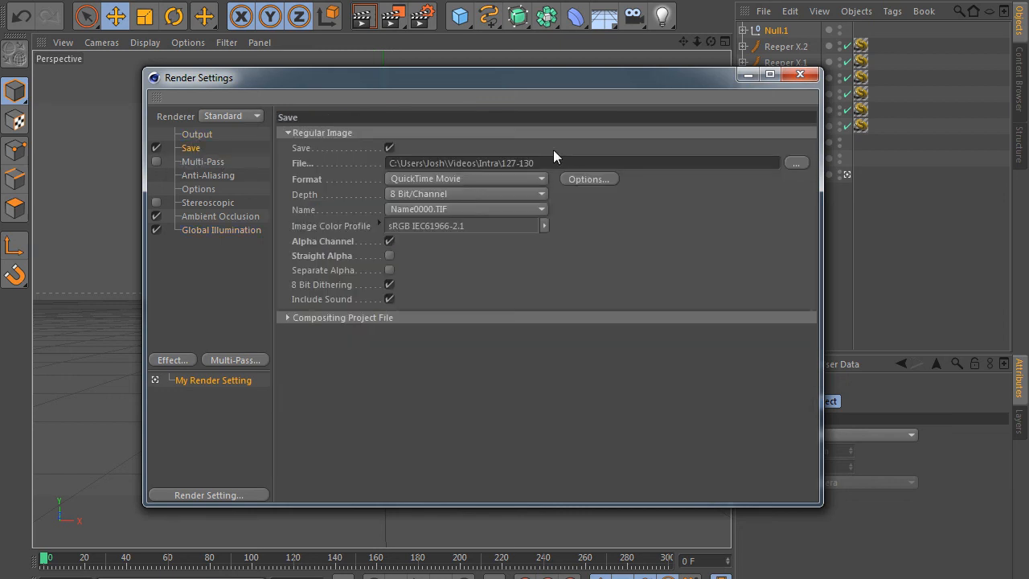
left_click(797, 162)
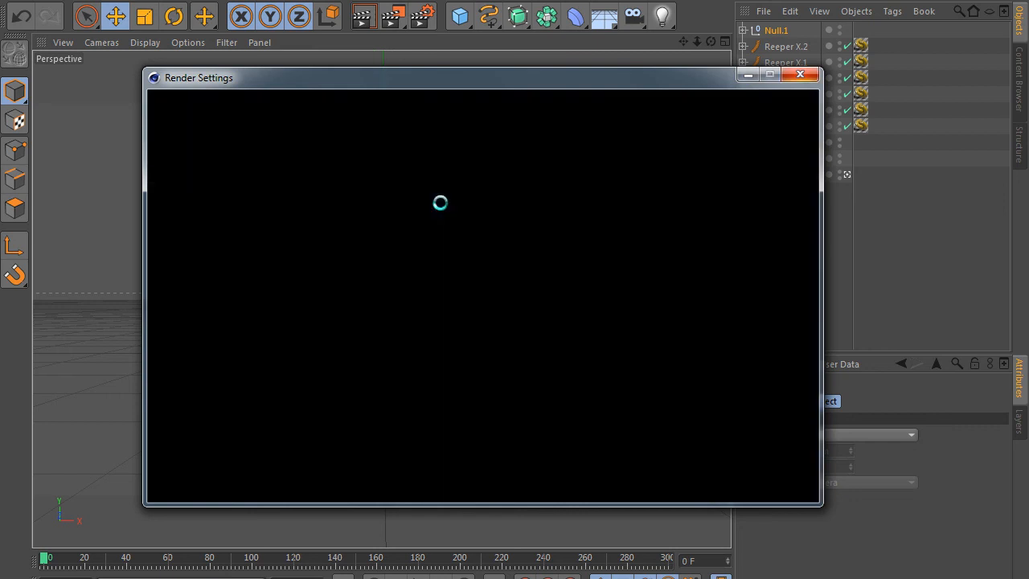
left_click(748, 74)
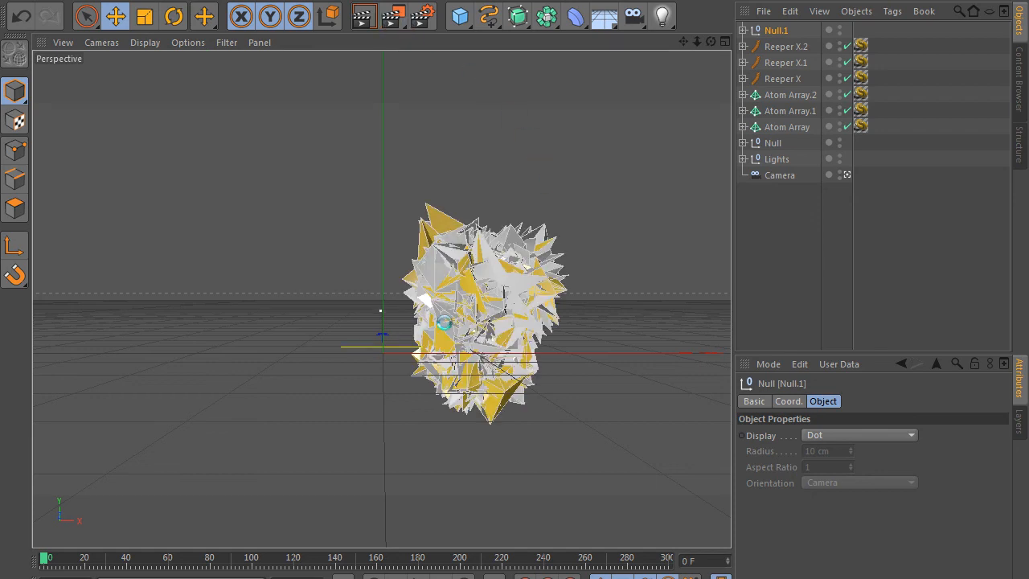
key("ctrl+s")
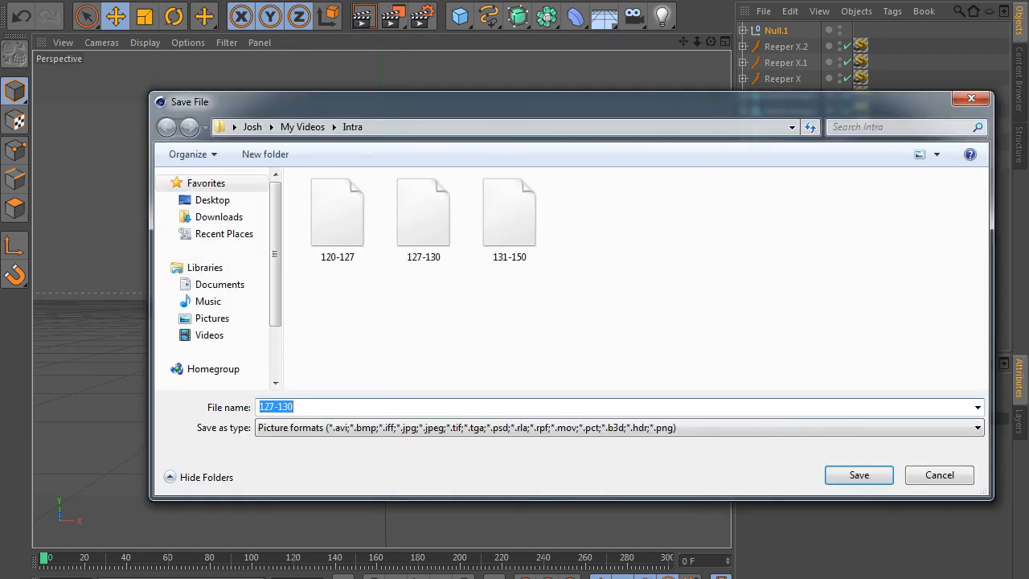
key("alt+Tab")
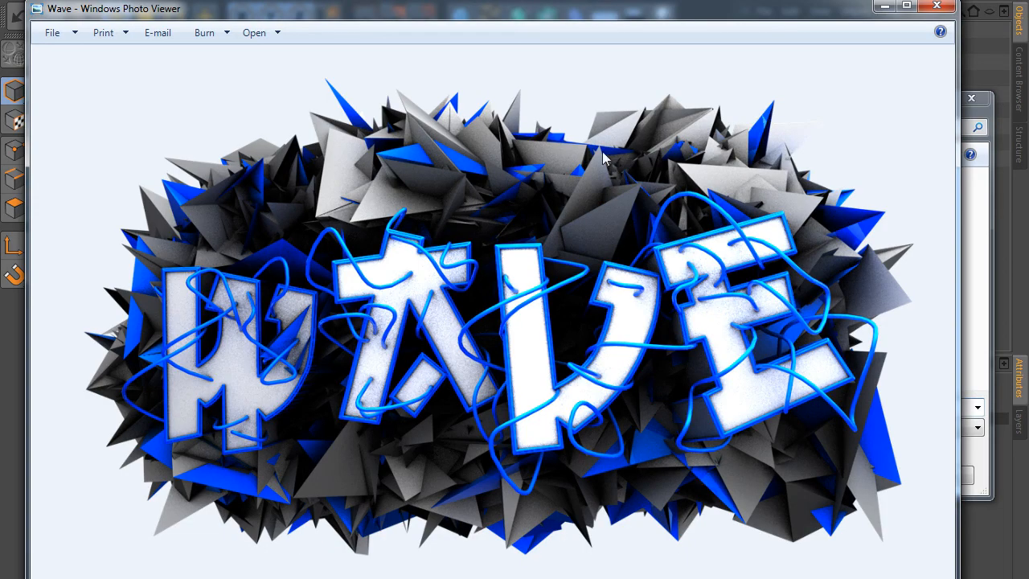